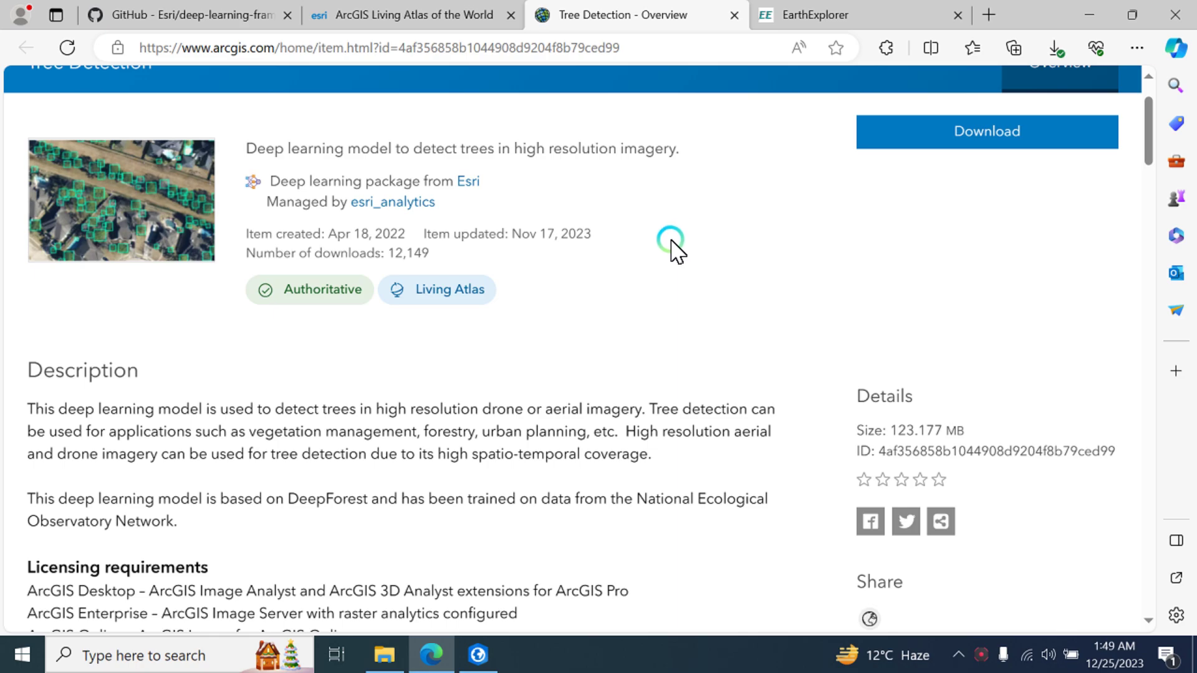
# Step: Review the Tree Detection model's description, licensing requirements, and input and output specifications
pyautogui.scroll(2, 676, 253)
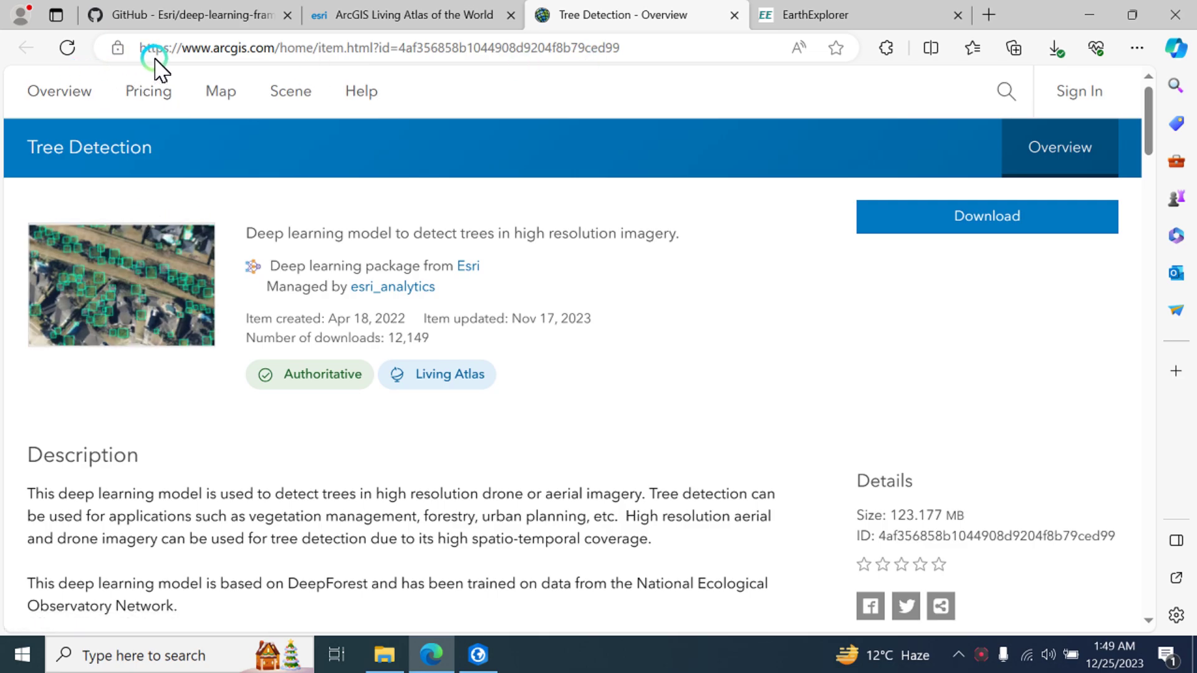
pyautogui.scroll(-1, 424, 316)
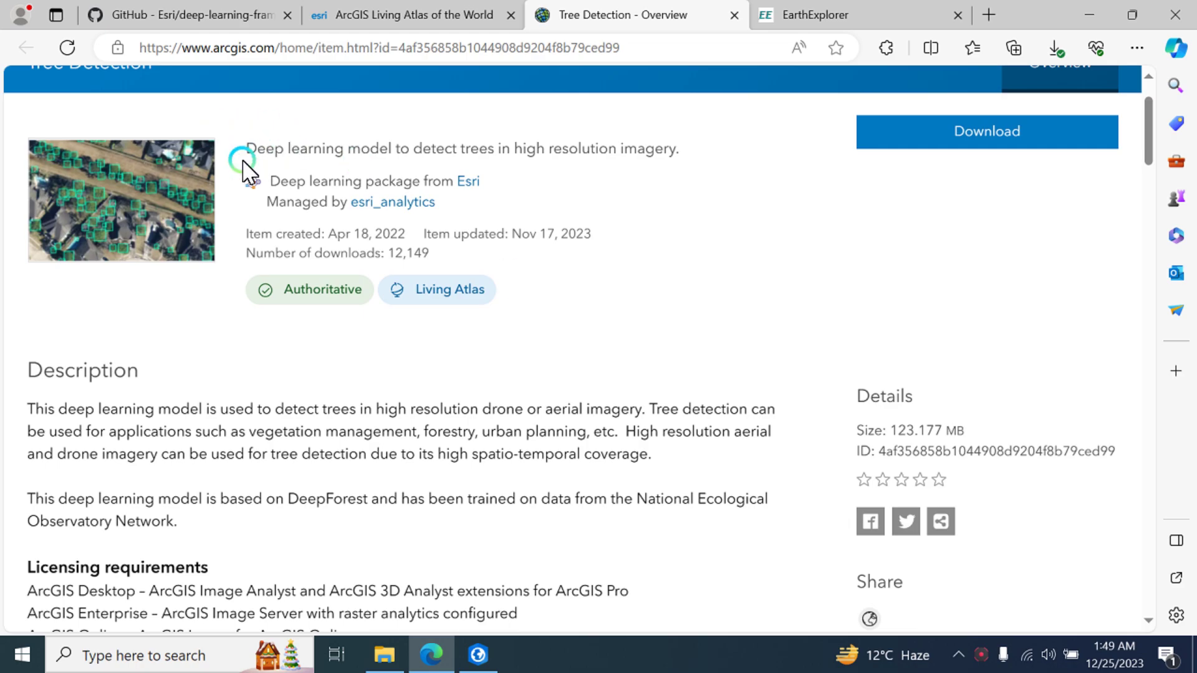
pyautogui.scroll(-2, 3, 331)
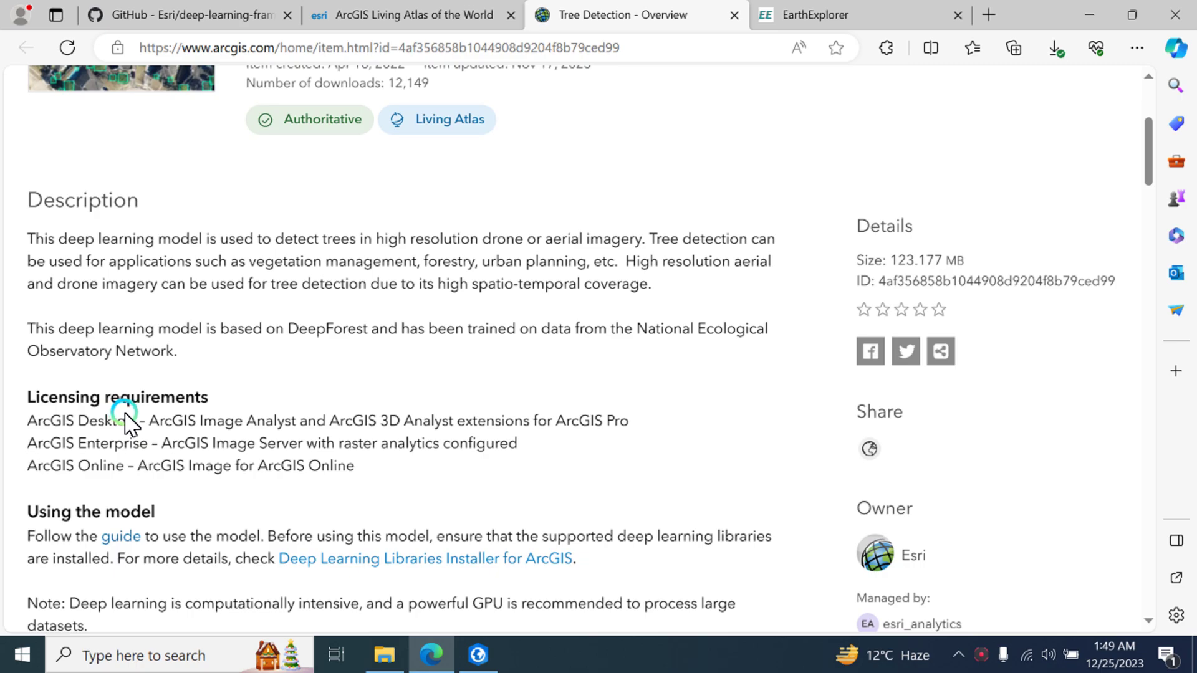
pyautogui.scroll(-2, 387, 332)
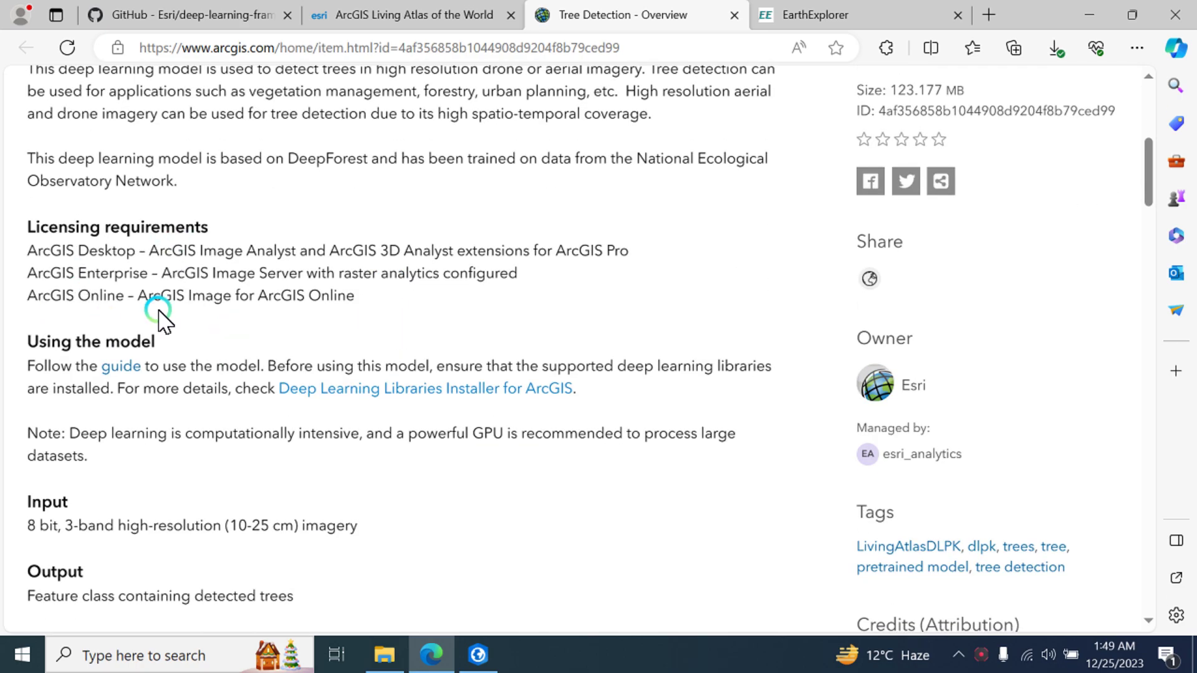
pyautogui.scroll(-1, 200, 366)
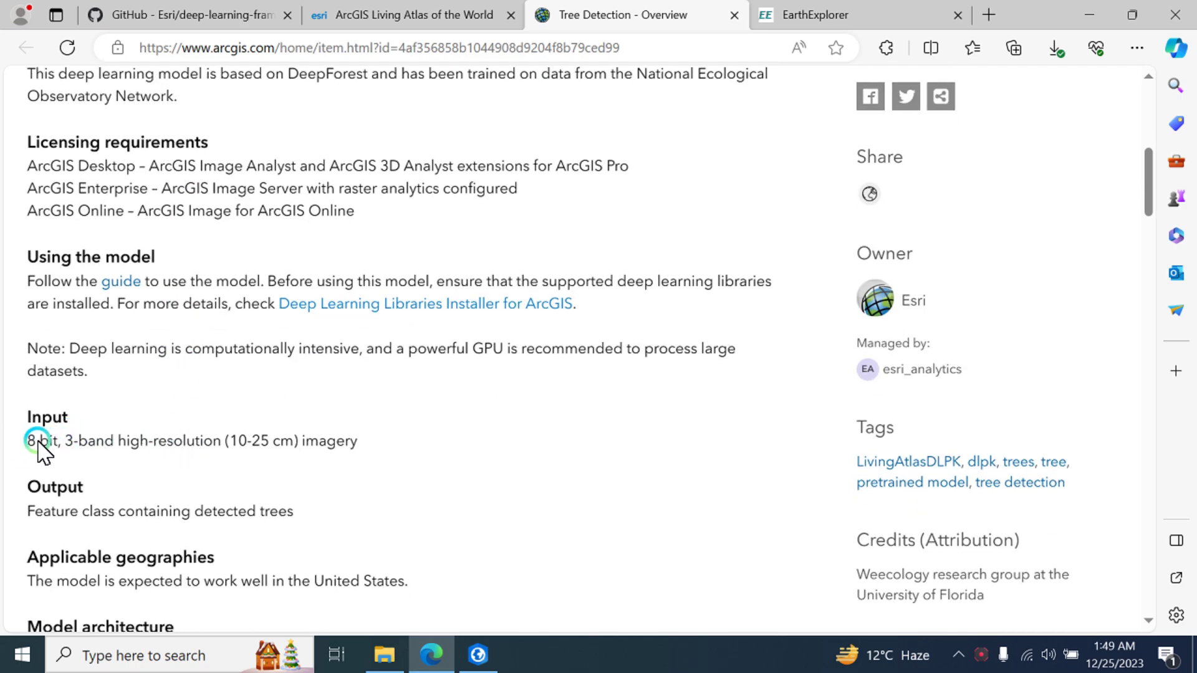
pyautogui.moveTo(30, 441); pyautogui.dragTo(98, 444)
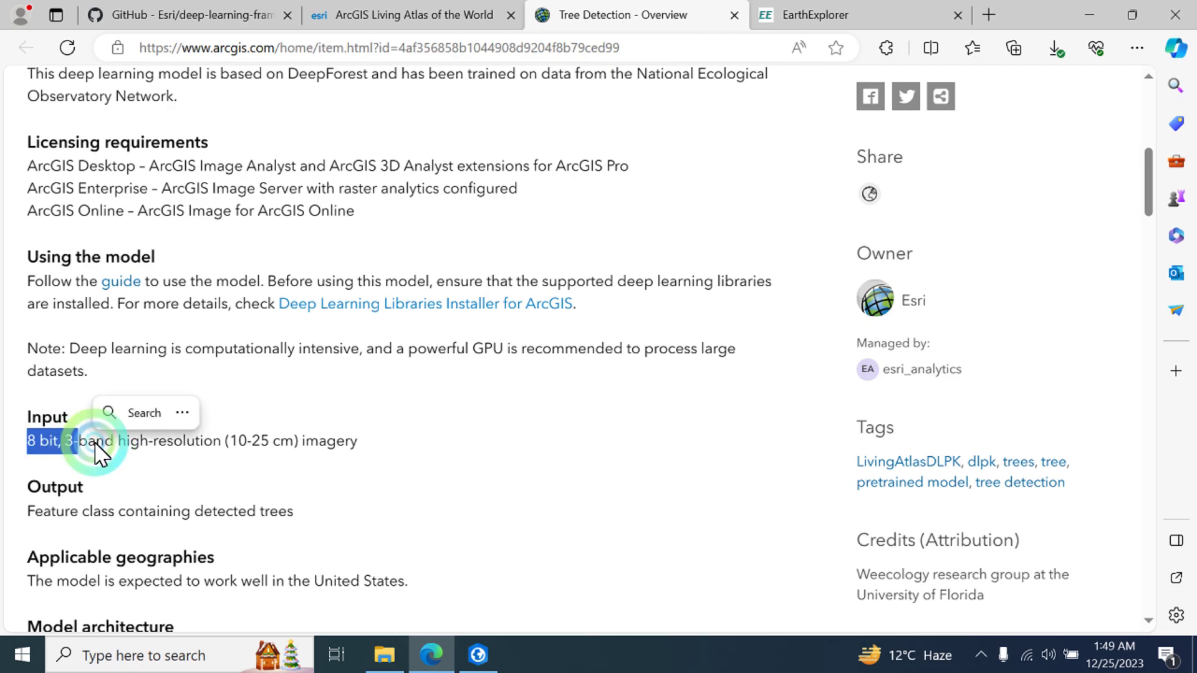
pyautogui.click(83, 443)
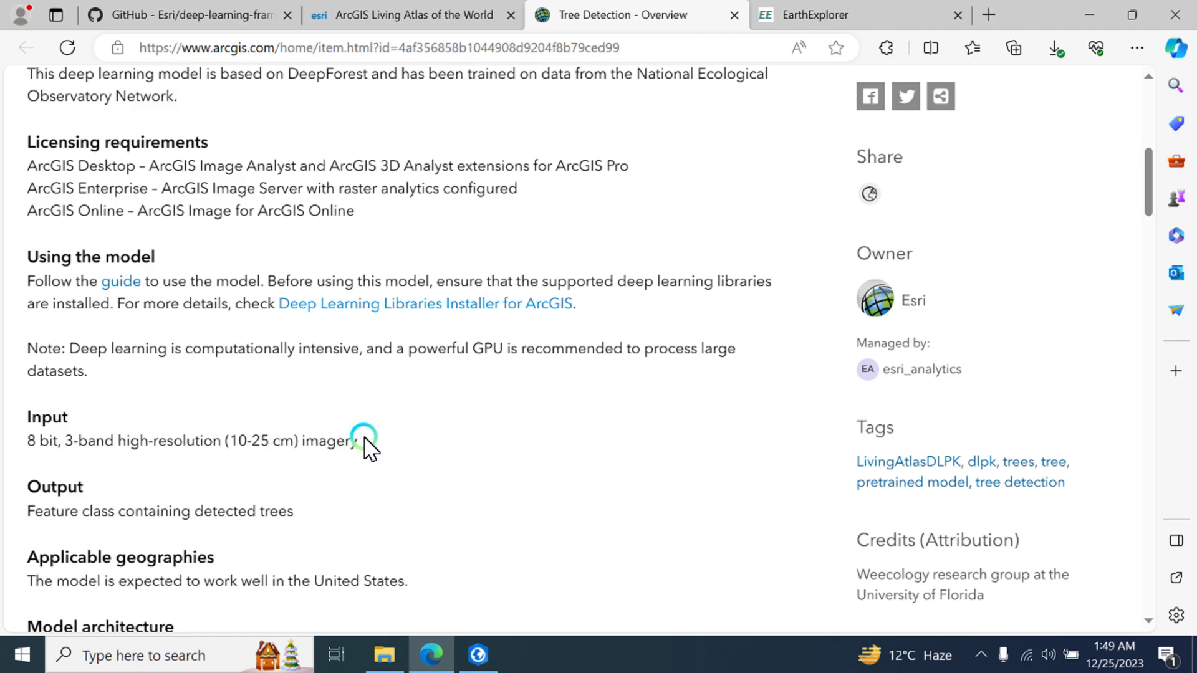
pyautogui.scroll(-1, 387, 446)
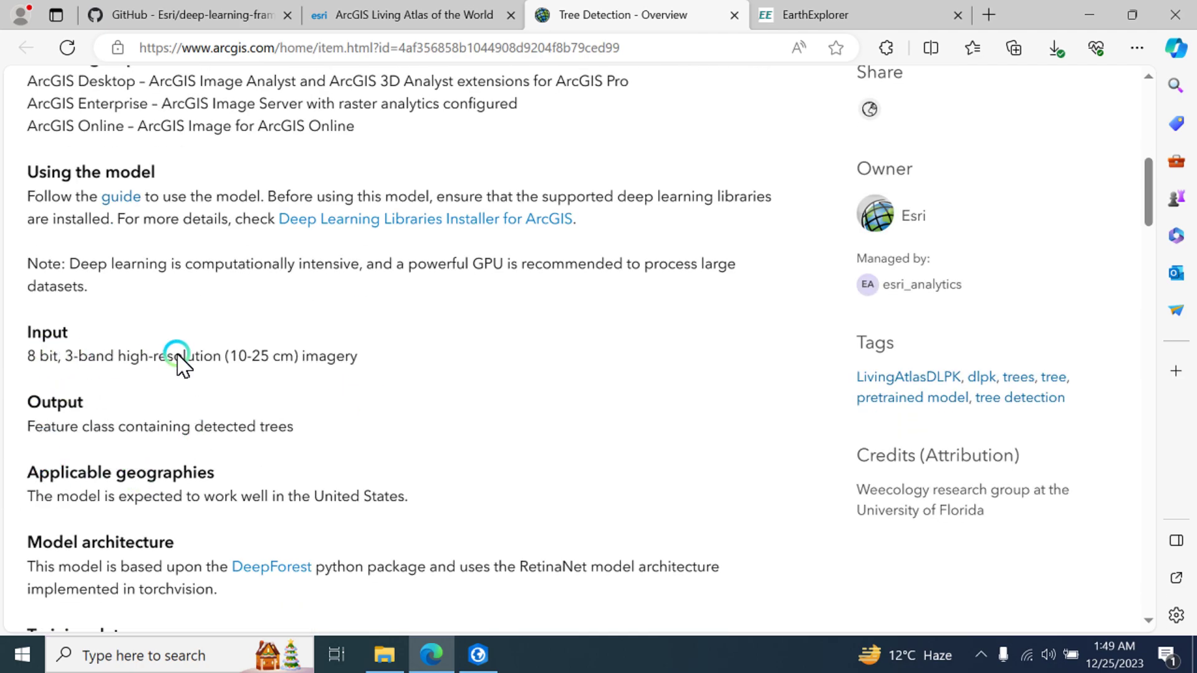
pyautogui.moveTo(356, 365); pyautogui.dragTo(22, 366)
pyautogui.click(326, 420)
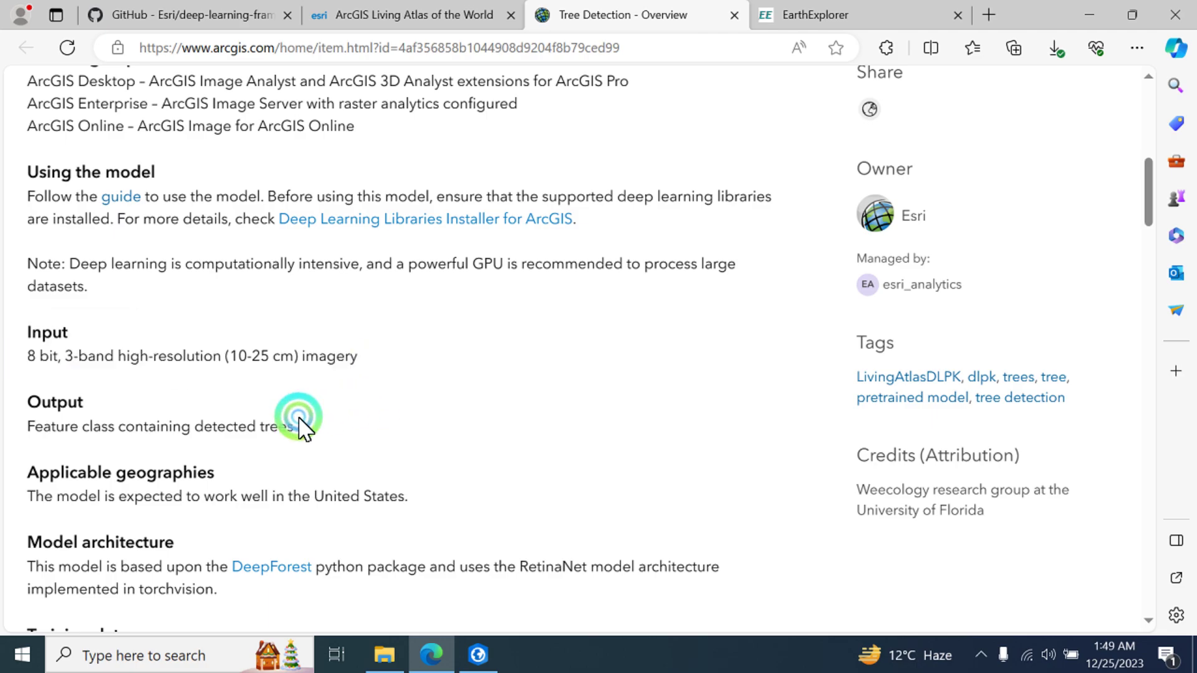
# Step: Examine the Tree Detection model's accuracy metrics, sample result images and citation, and return to the start of the page
pyautogui.scroll(-2, 253, 420)
pyautogui.scroll(-5, 171, 347)
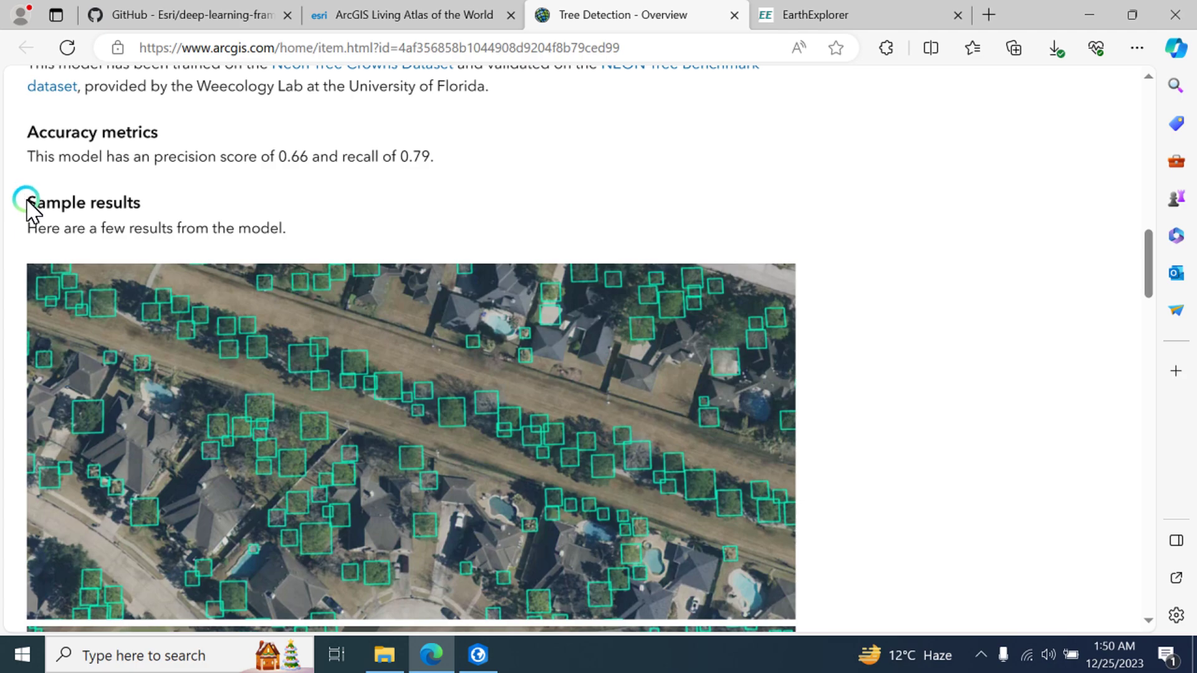
pyautogui.moveTo(28, 206); pyautogui.dragTo(300, 237)
pyautogui.click(794, 342)
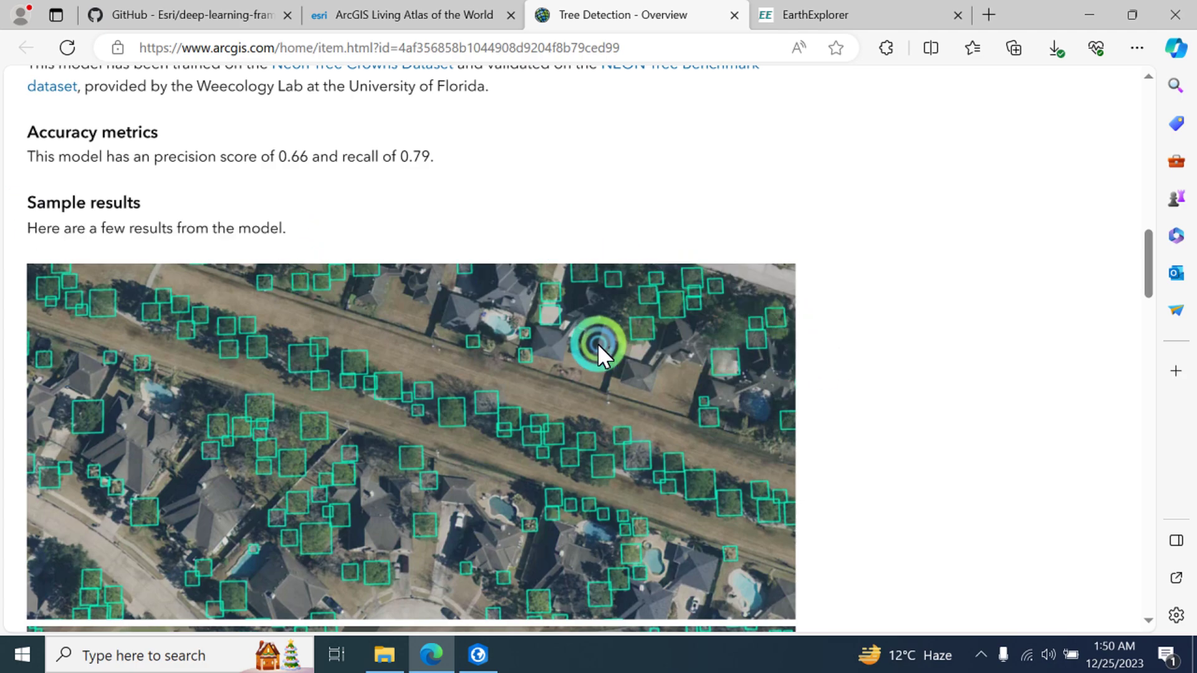
pyautogui.scroll(-8, 424, 311)
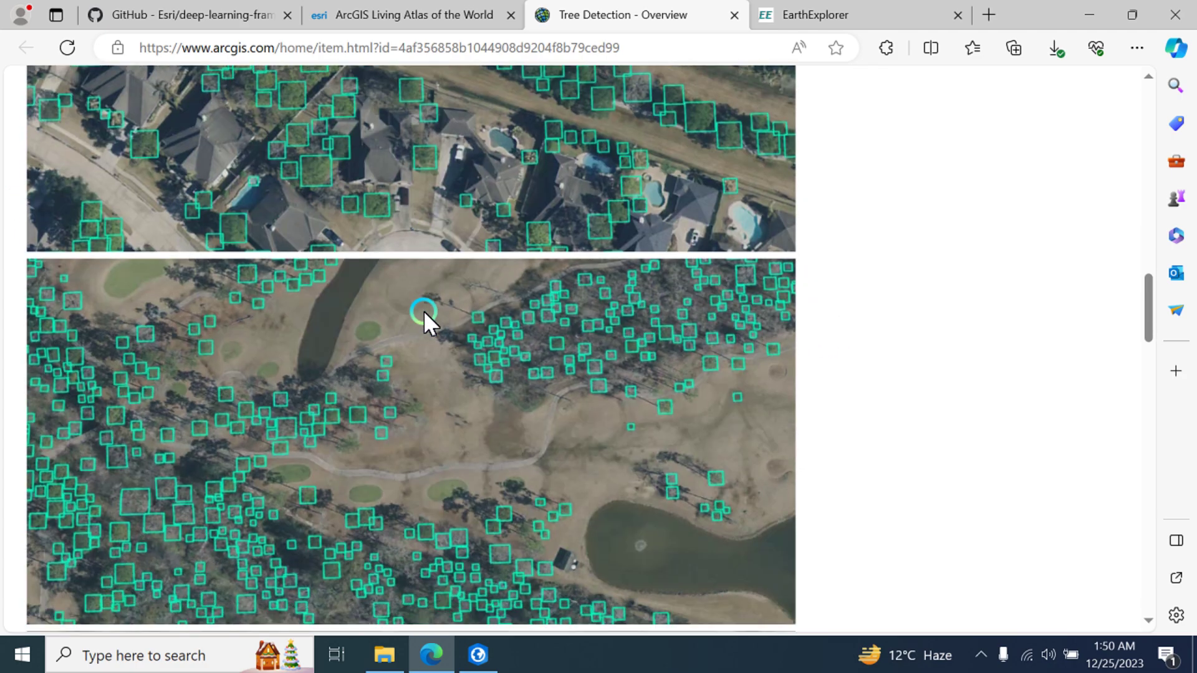
pyautogui.click(424, 311)
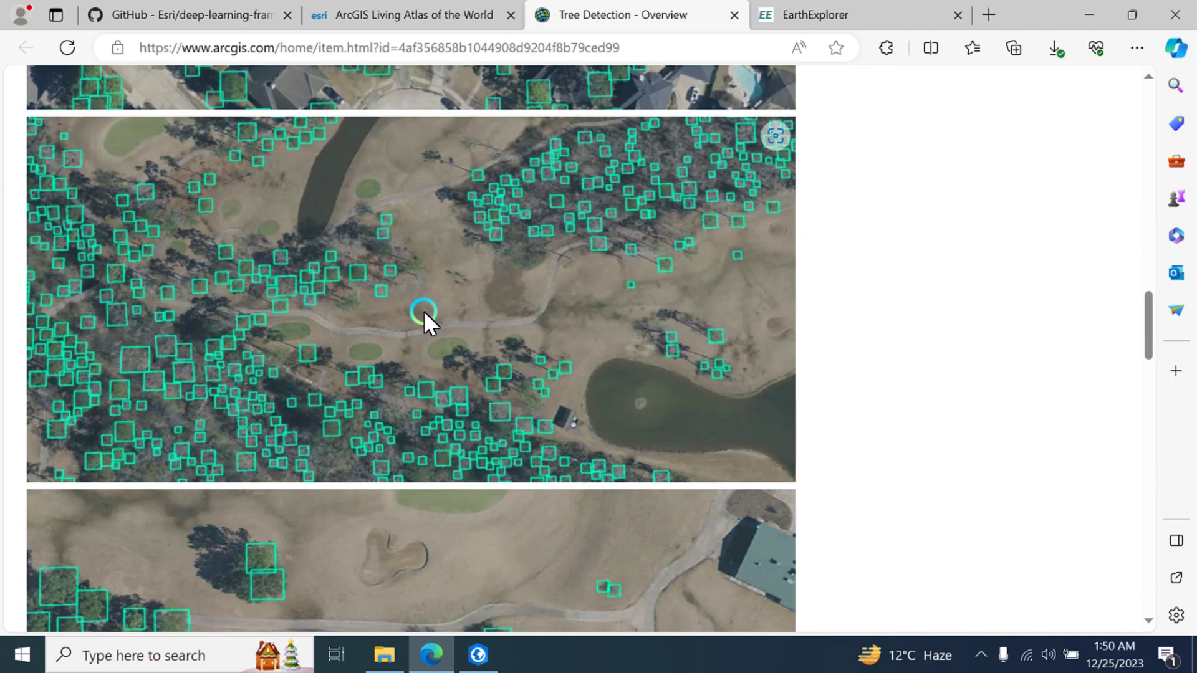
pyautogui.scroll(-12, 424, 310)
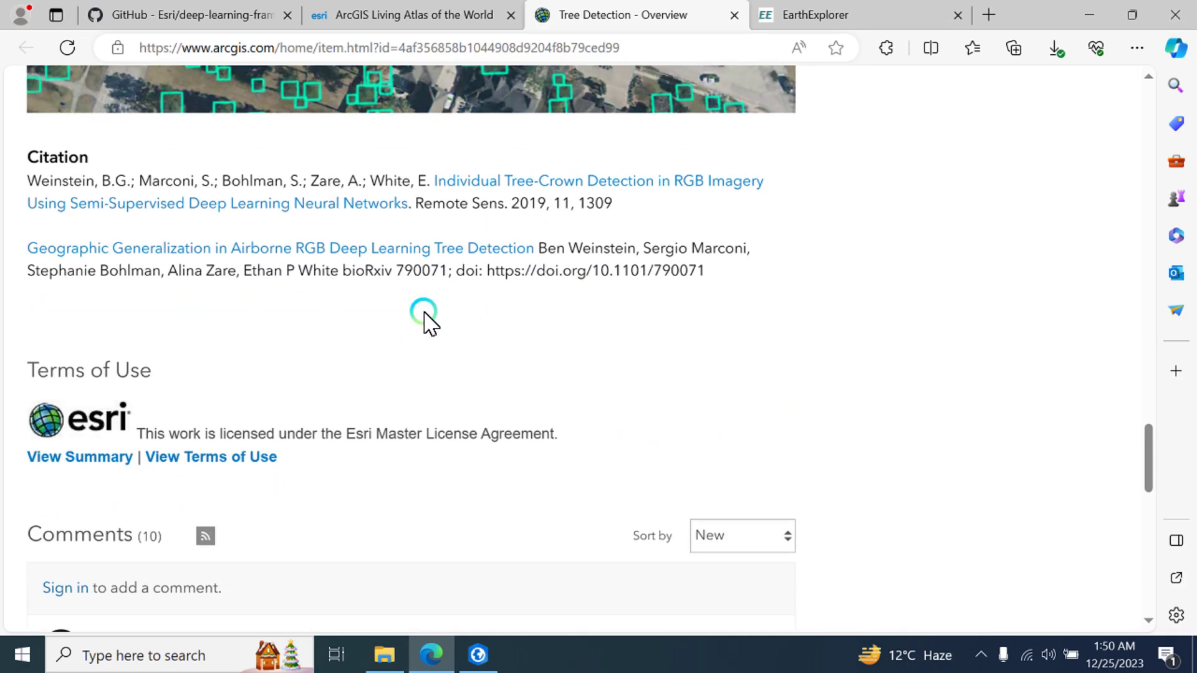
pyautogui.scroll(12, 530, 261)
pyautogui.scroll(14, 527, 261)
pyautogui.scroll(-6, 528, 259)
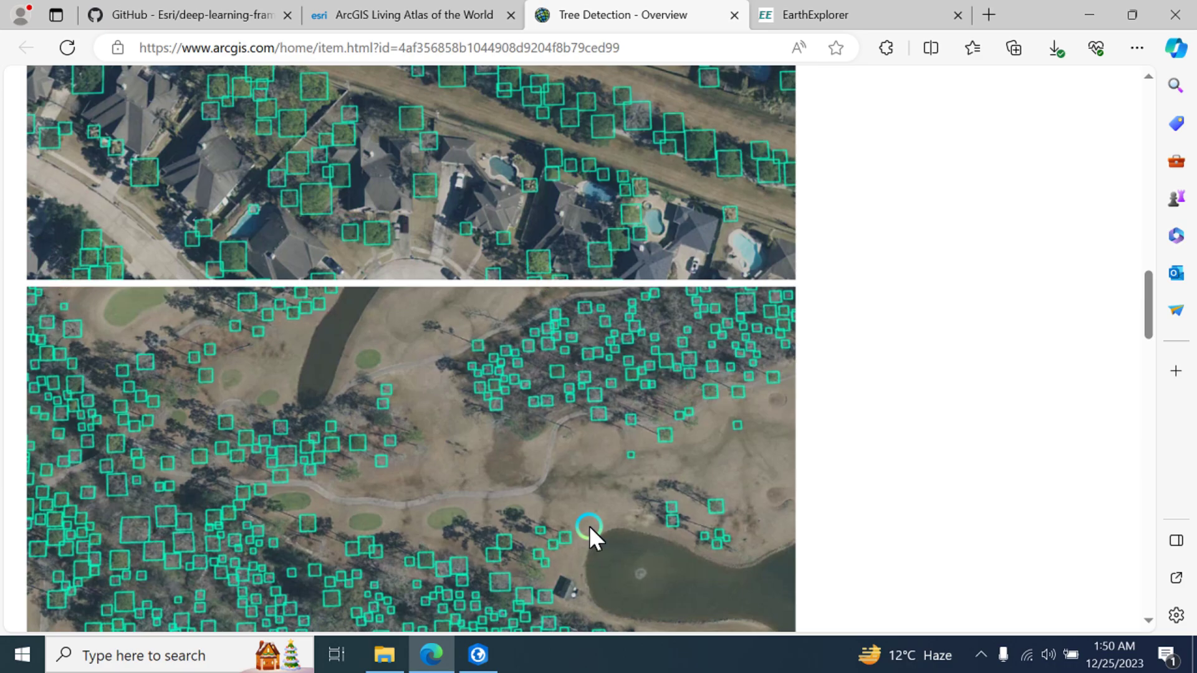
pyautogui.scroll(14, 478, 370)
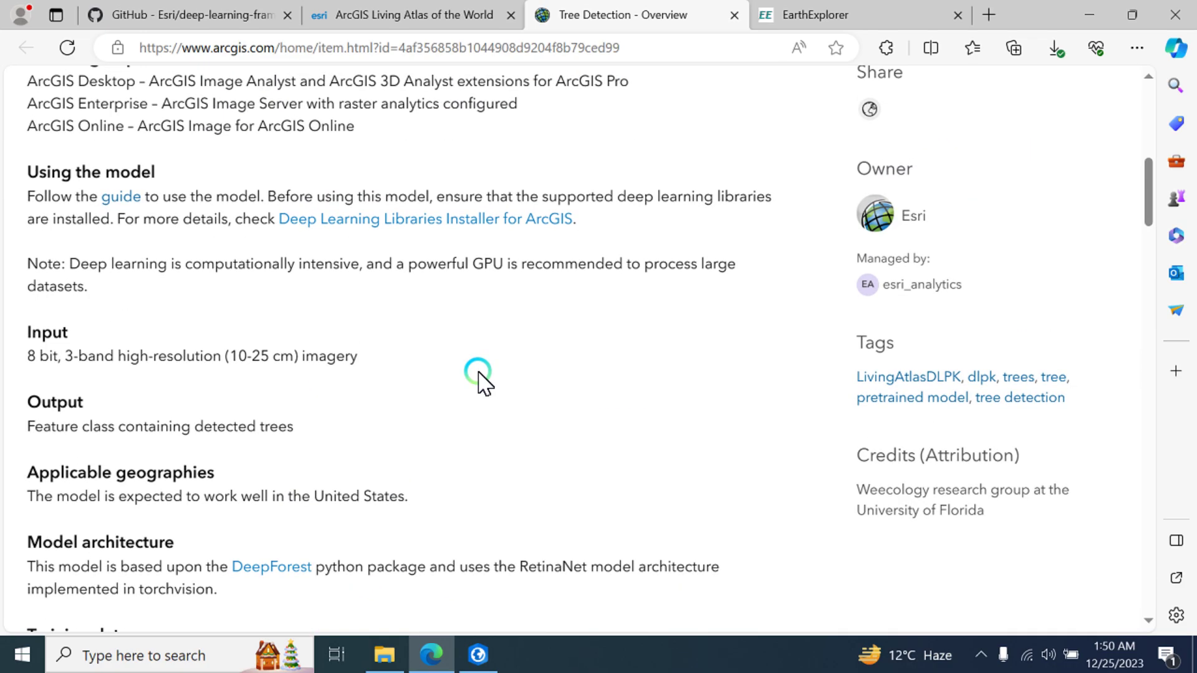
pyautogui.scroll(10, 478, 377)
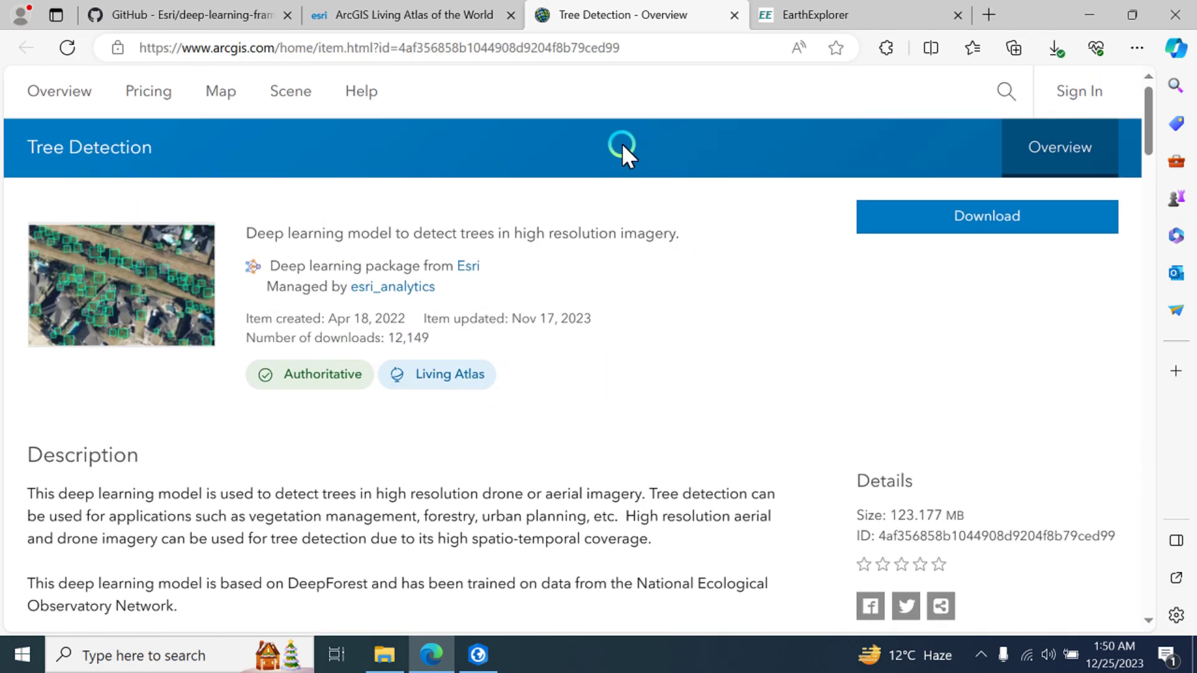
# Step: Switch to the GitHub page Esri/deep-learning-frameworks and examine the Deep Learning Libraries installers for current and previous ArcGIS Pro releases
pyautogui.click(413, 11)
pyautogui.click(162, 15)
pyautogui.click(299, 57)
pyautogui.moveTo(177, 48); pyautogui.dragTo(556, 45)
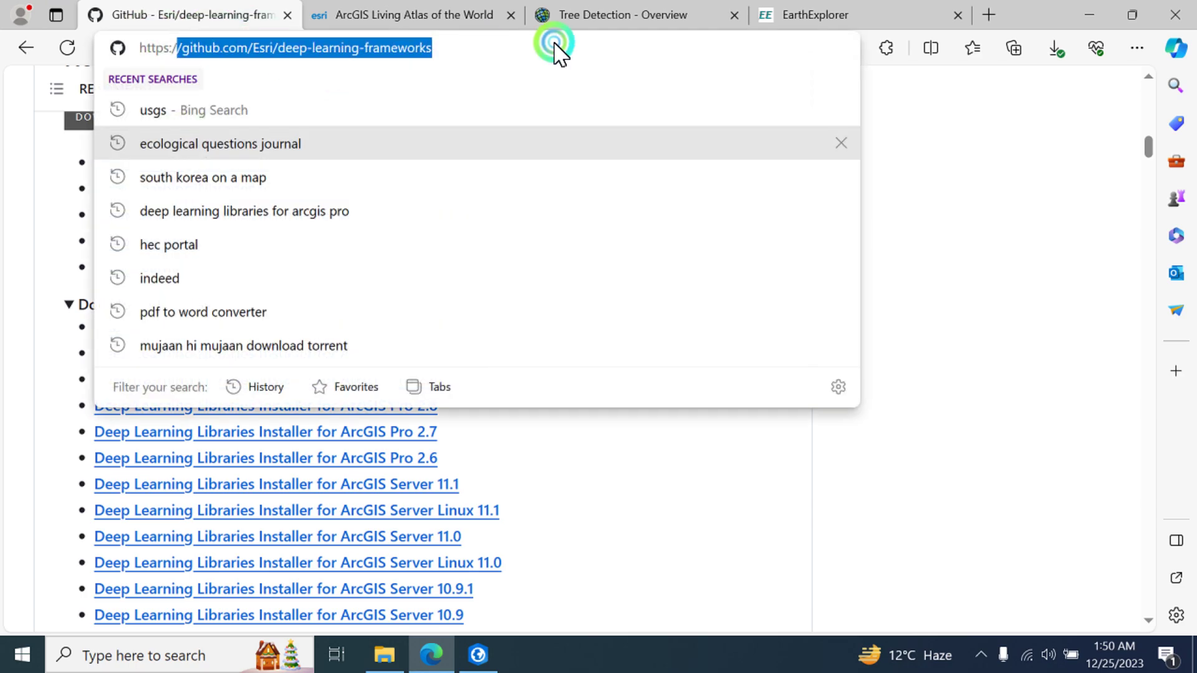
pyautogui.click(214, 83)
pyautogui.click(38, 165)
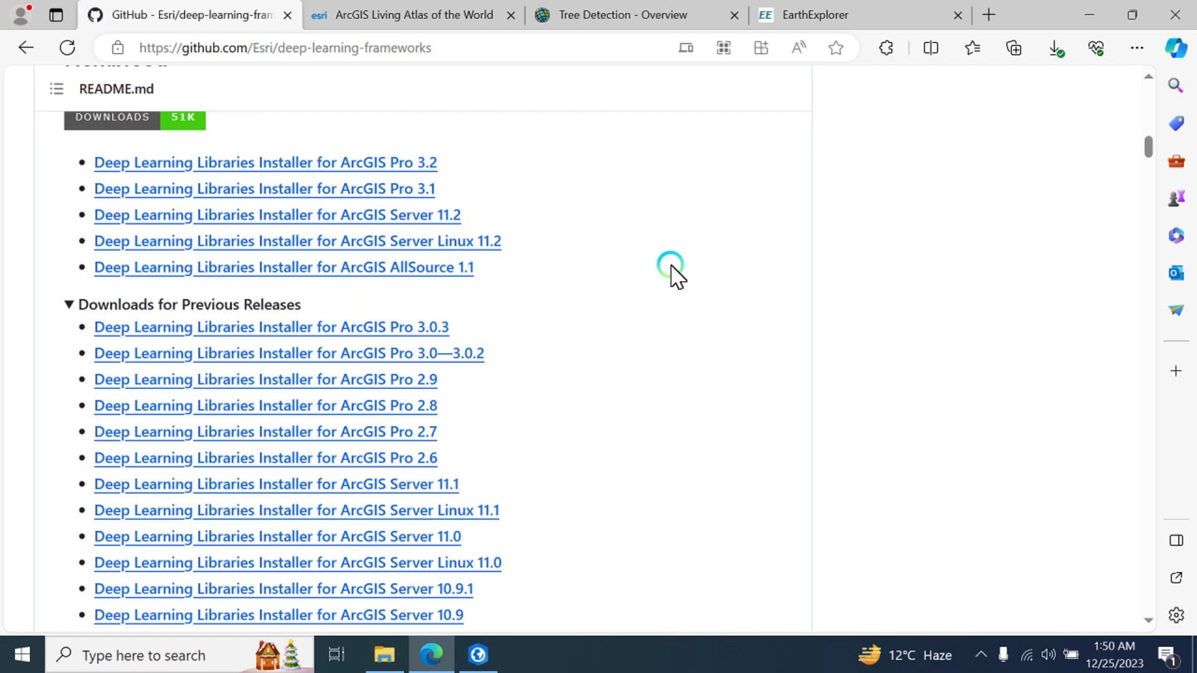
pyautogui.scroll(15, 671, 273)
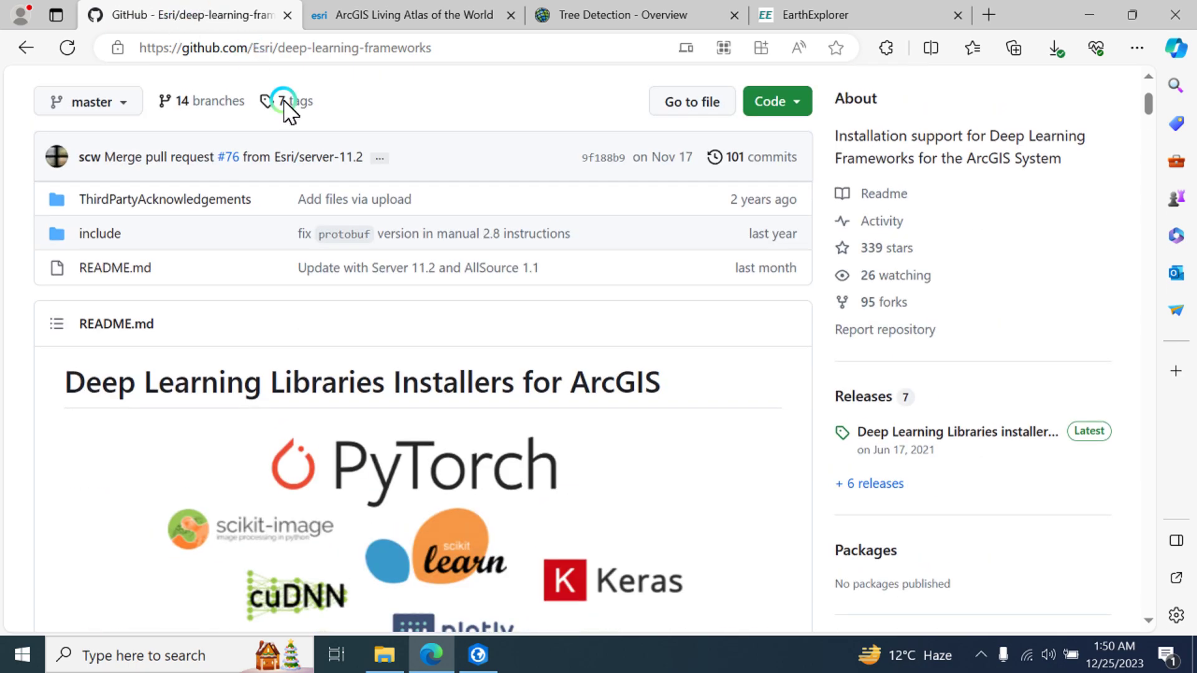
pyautogui.scroll(-15, 441, 289)
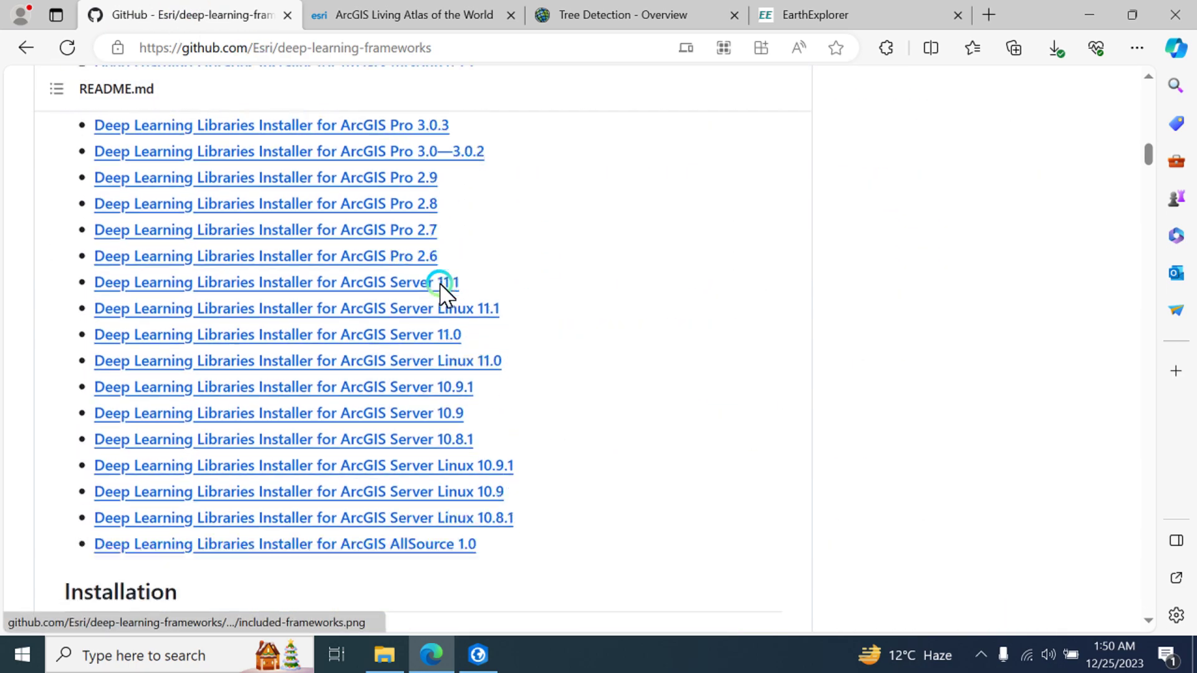
pyautogui.scroll(2, 441, 289)
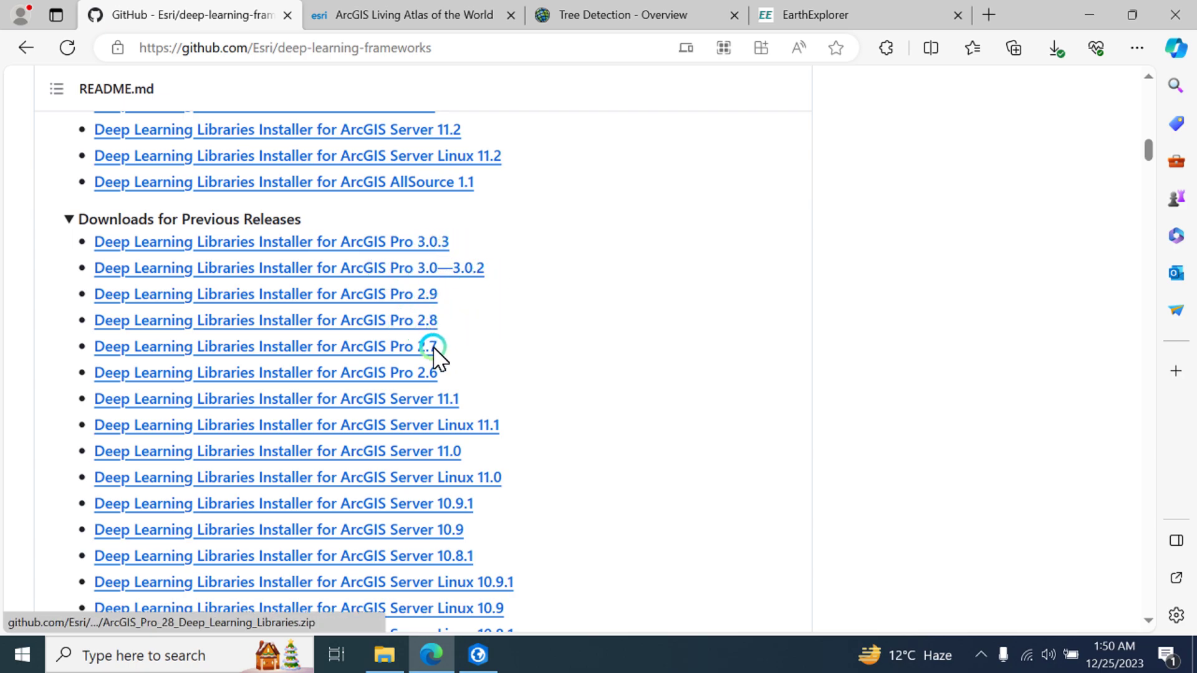
pyautogui.scroll(3, 382, 225)
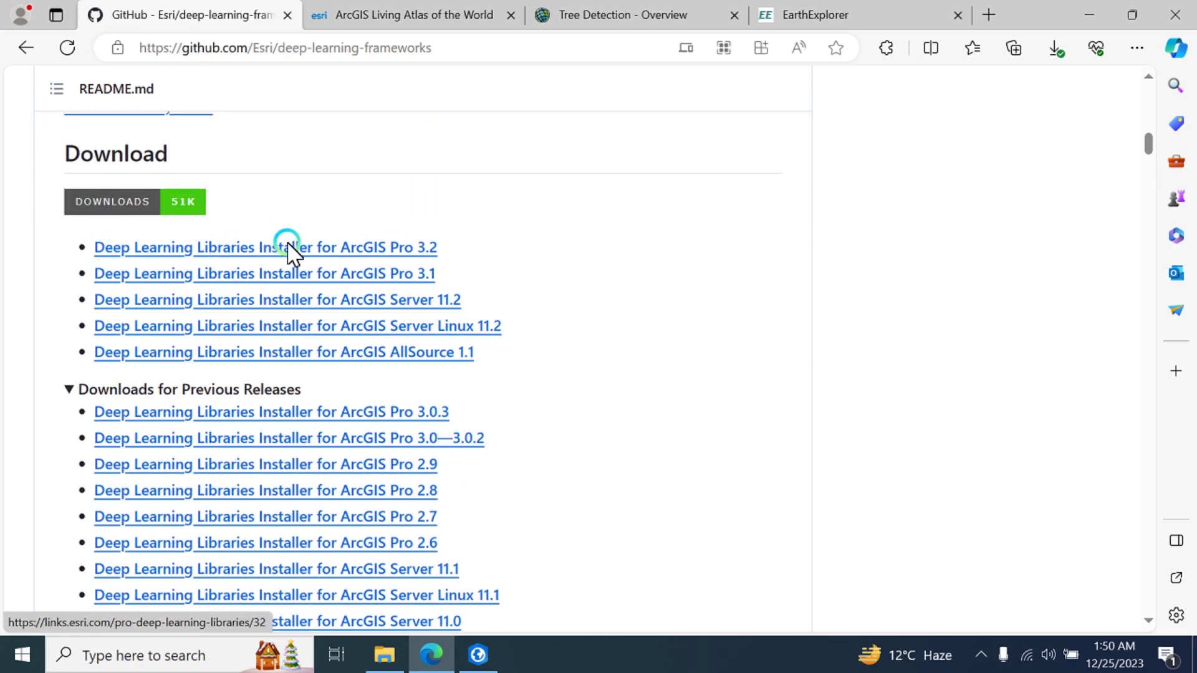
pyautogui.scroll(-1, 514, 251)
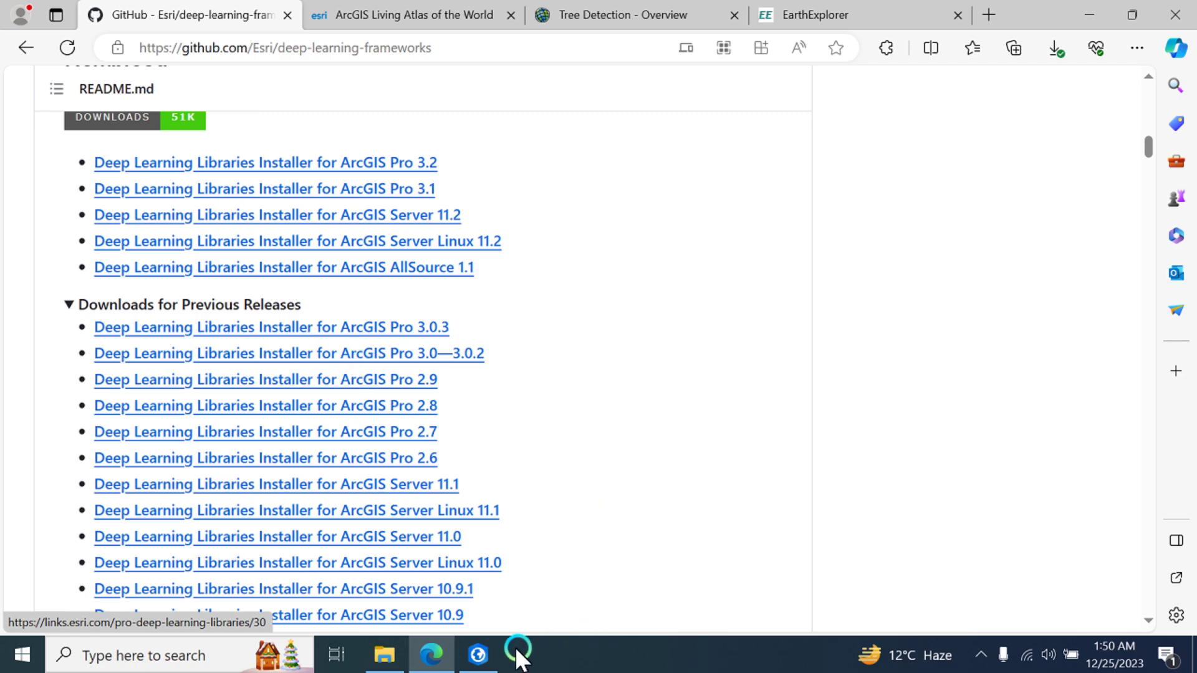
# Step: Switch to the Downloads folder in File Explorer, check the ArcGIS_Pro_30_Deep_Learning_Libraries archive's extraction options, and inspect the extracted folder's contents
pyautogui.click(386, 654)
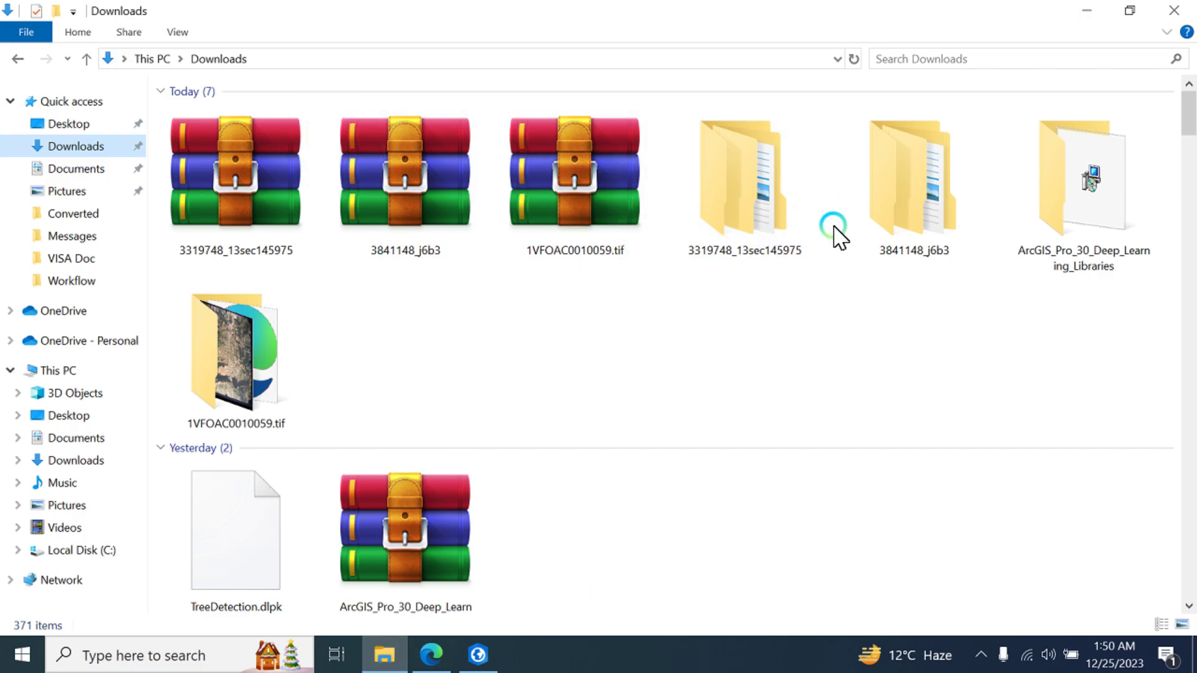
pyautogui.moveTo(1034, 267)
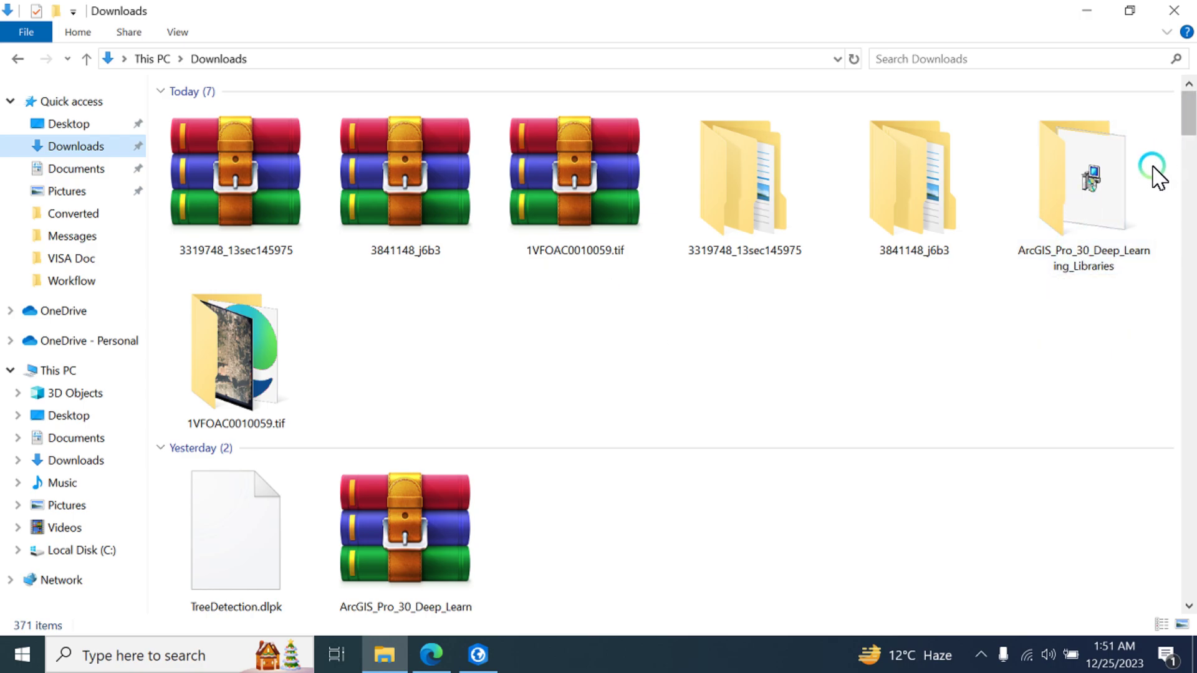
pyautogui.rightClick(1071, 199)
pyautogui.click(458, 520)
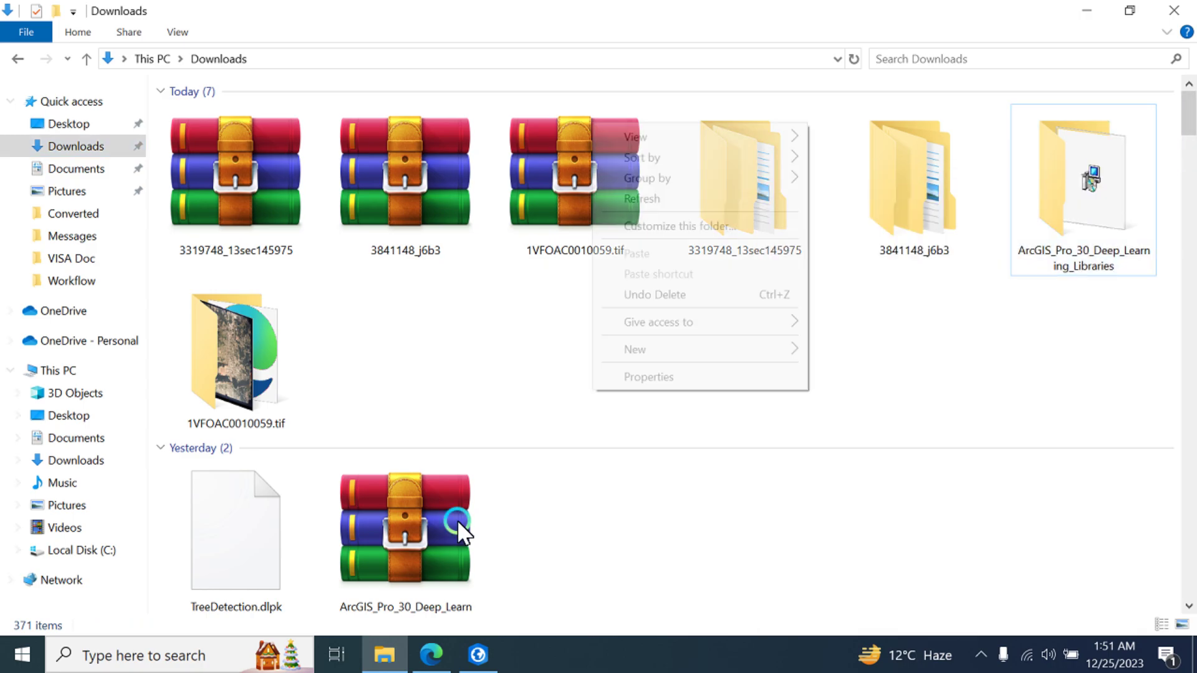
pyautogui.rightClick(401, 543)
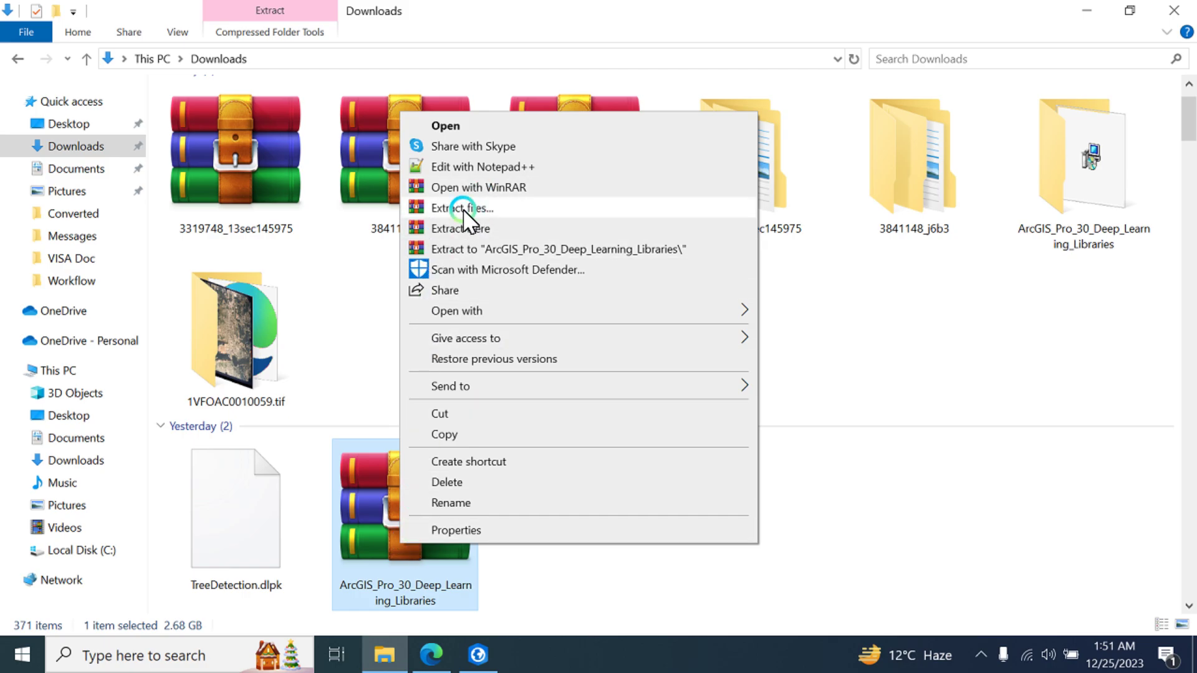
pyautogui.click(1037, 350)
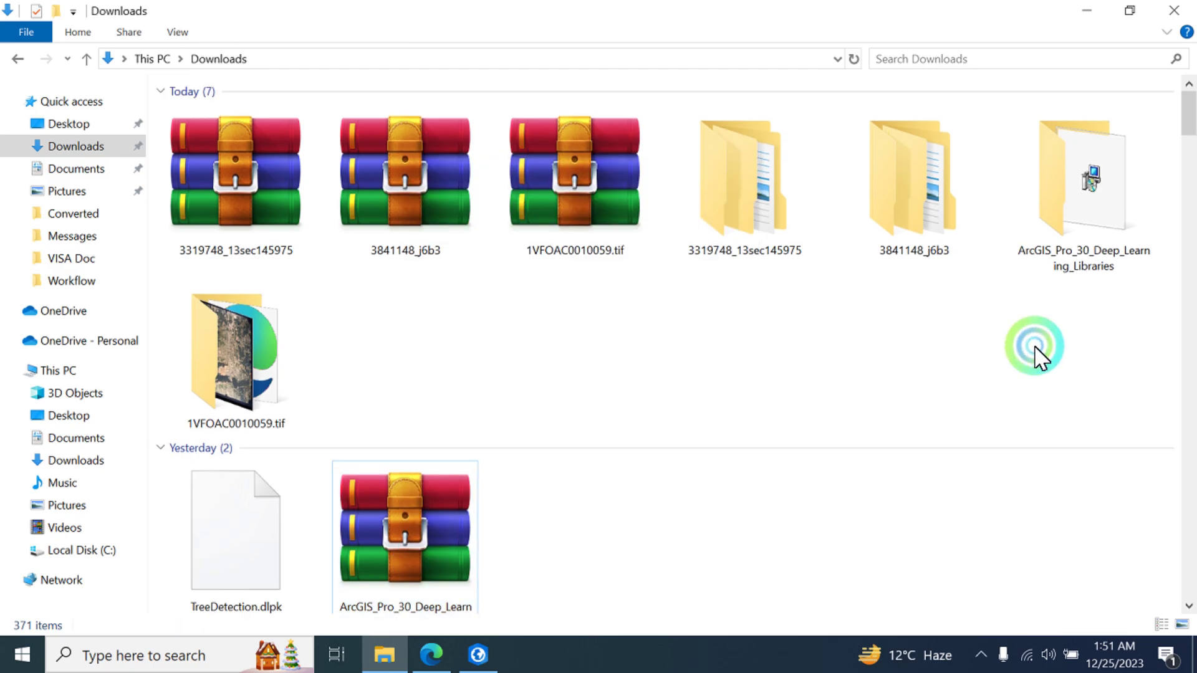
pyautogui.doubleClick(1082, 242)
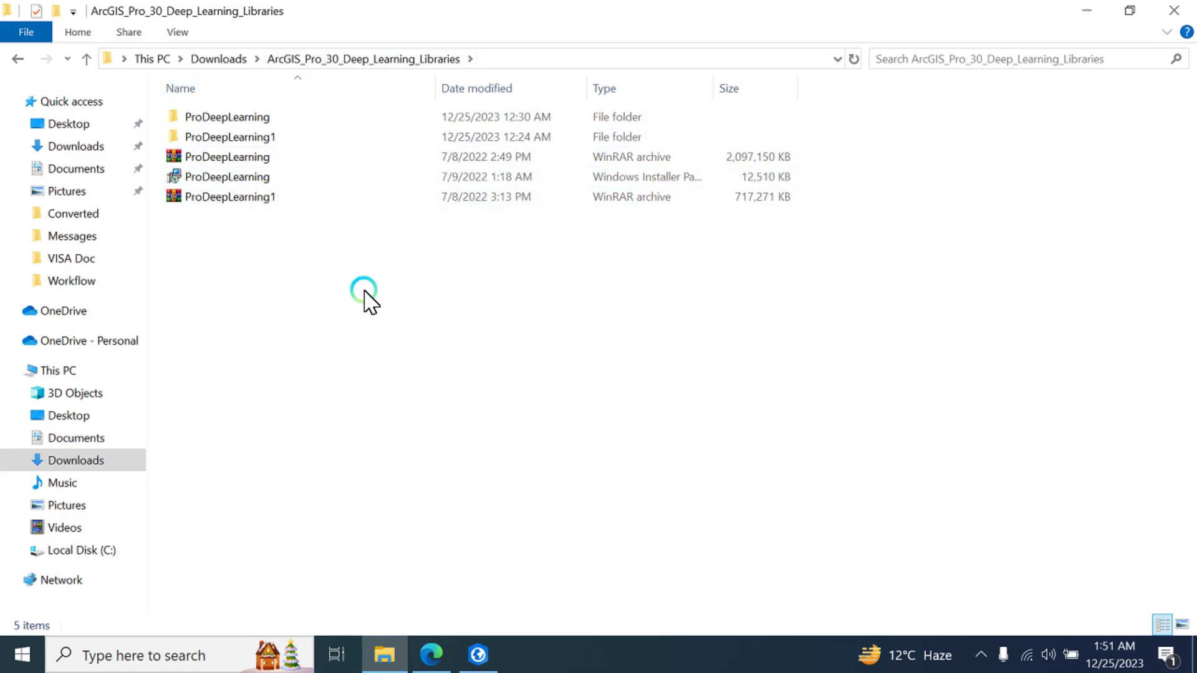
pyautogui.click(88, 60)
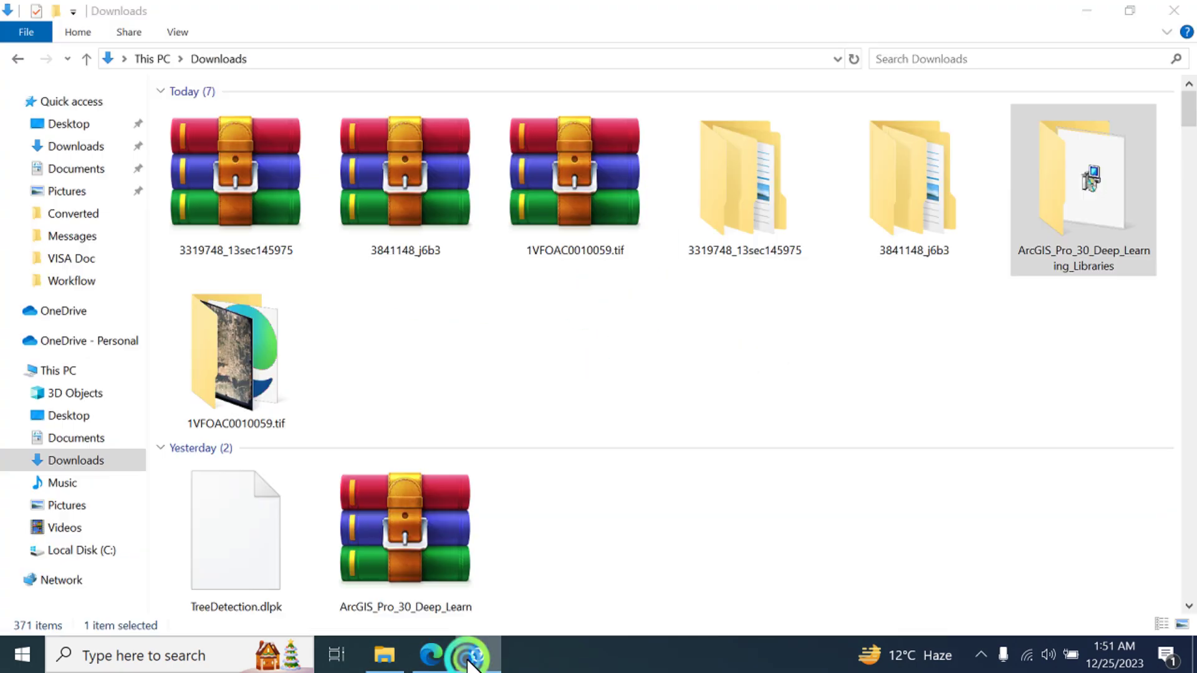
# Step: Switch to the ArcGIS Living Atlas of the World in Edge and browse its "Deep learning package" search results
pyautogui.click(431, 655)
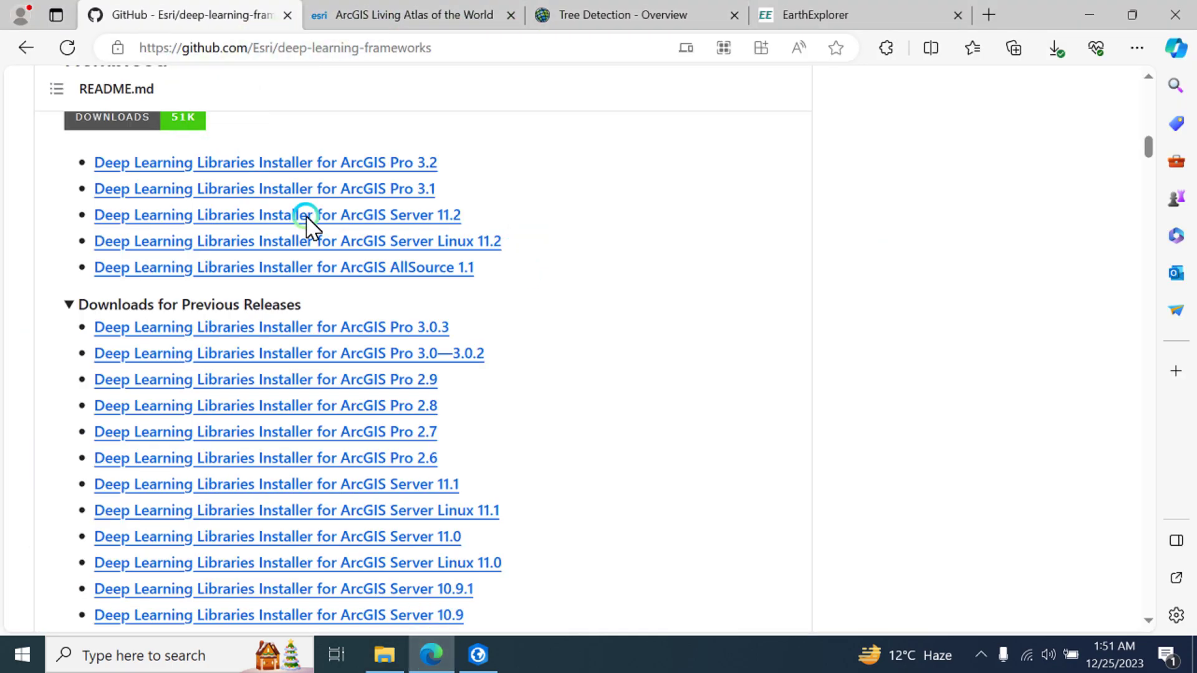
pyautogui.click(419, 14)
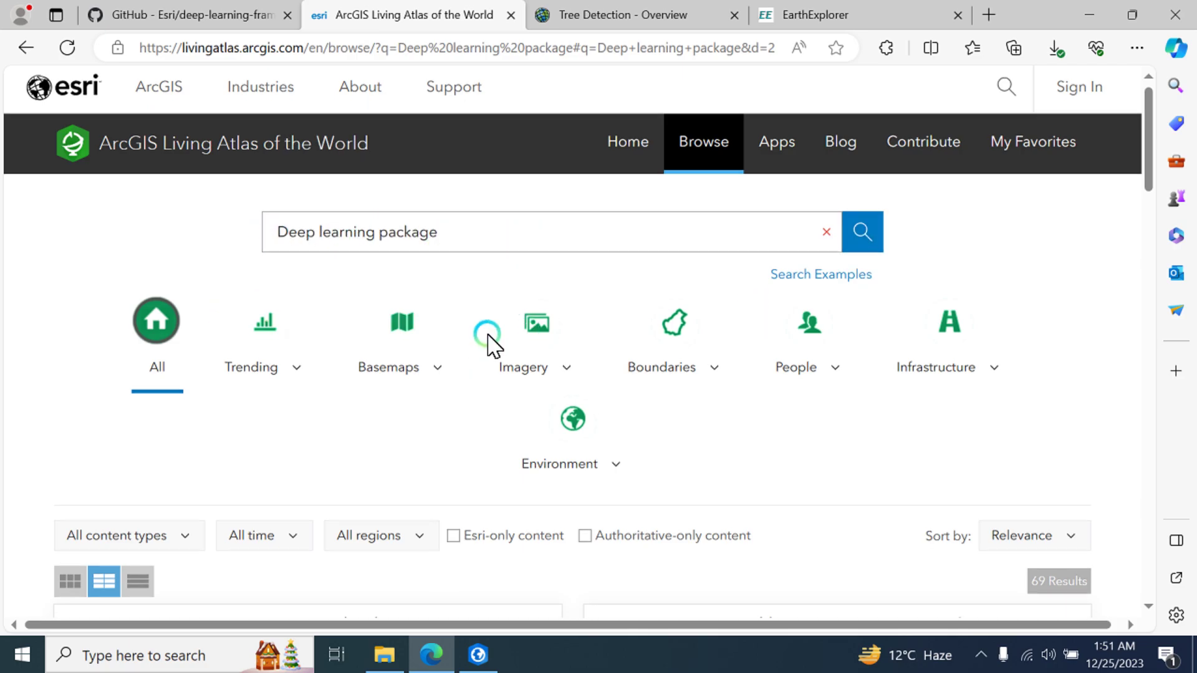
pyautogui.scroll(-5, 488, 339)
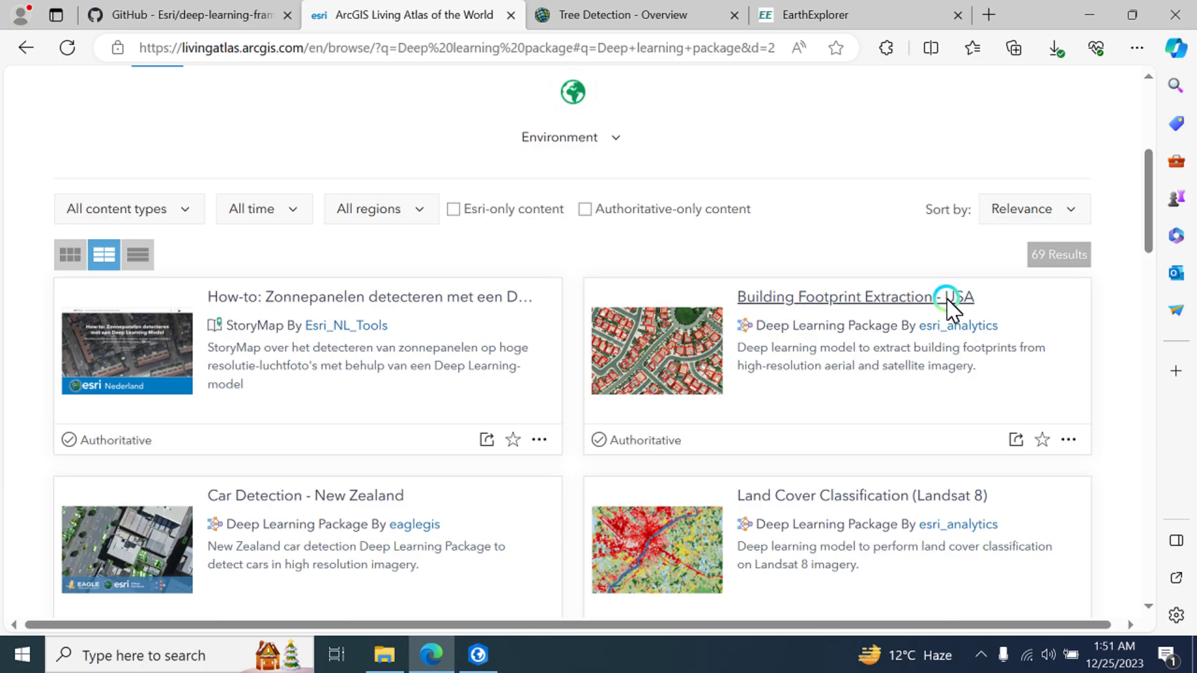
pyautogui.scroll(-6, 762, 361)
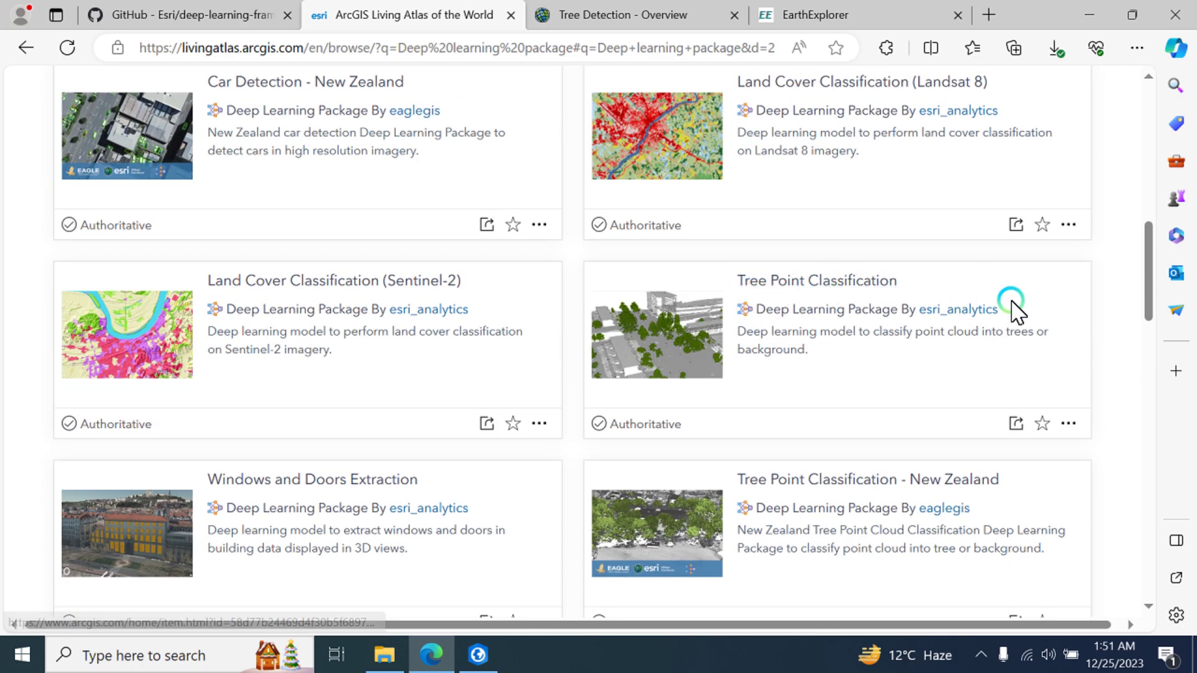
pyautogui.scroll(-12, 262, 342)
pyautogui.scroll(-15, 262, 343)
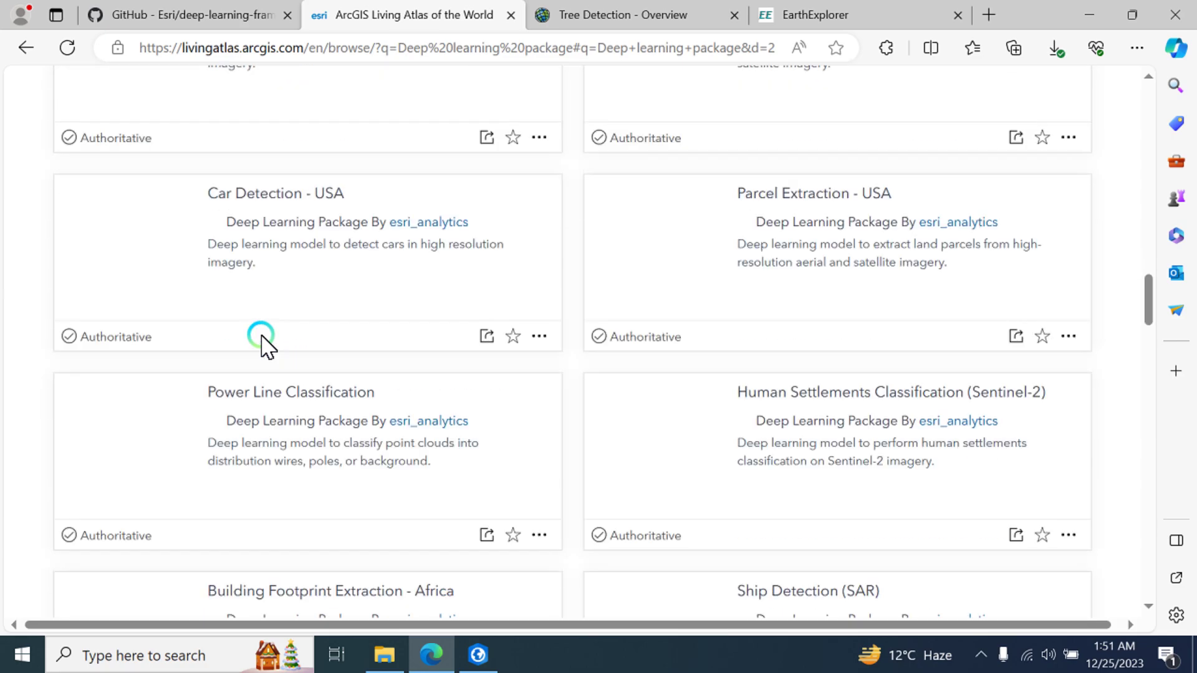
pyautogui.scroll(-3, 261, 339)
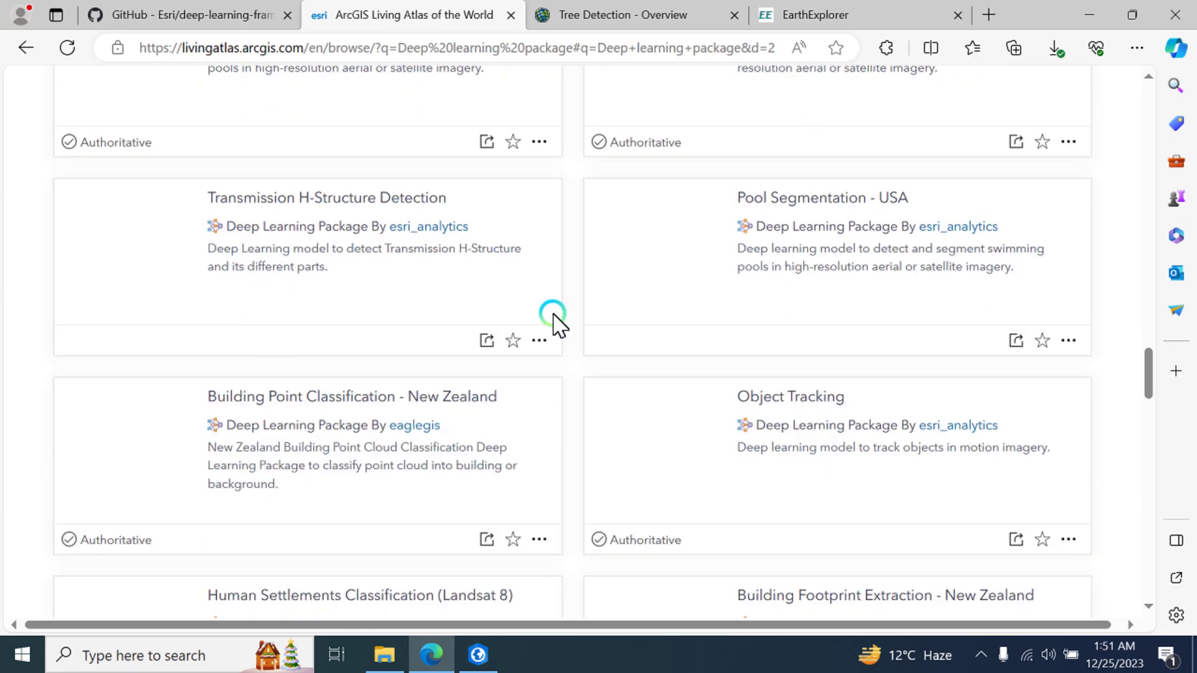
pyautogui.click(579, 15)
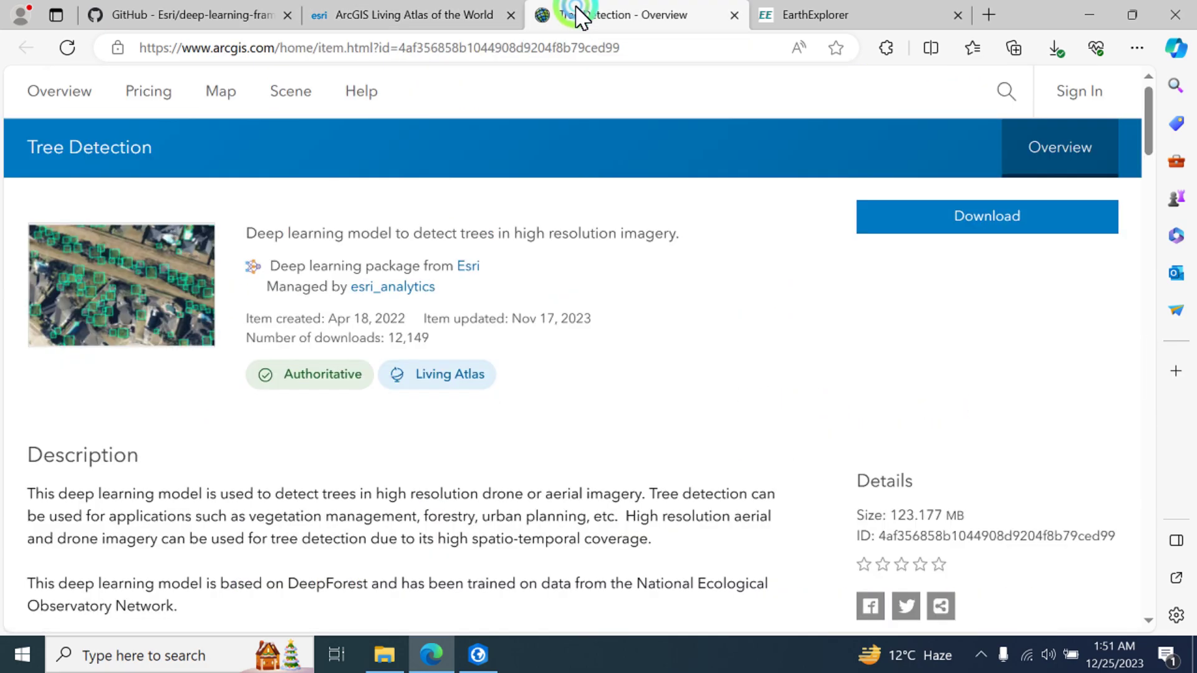
pyautogui.click(371, 11)
# Step: Locate the Tree Detection package among the Living Atlas results and check the download option on its item page
pyautogui.scroll(-4, 754, 377)
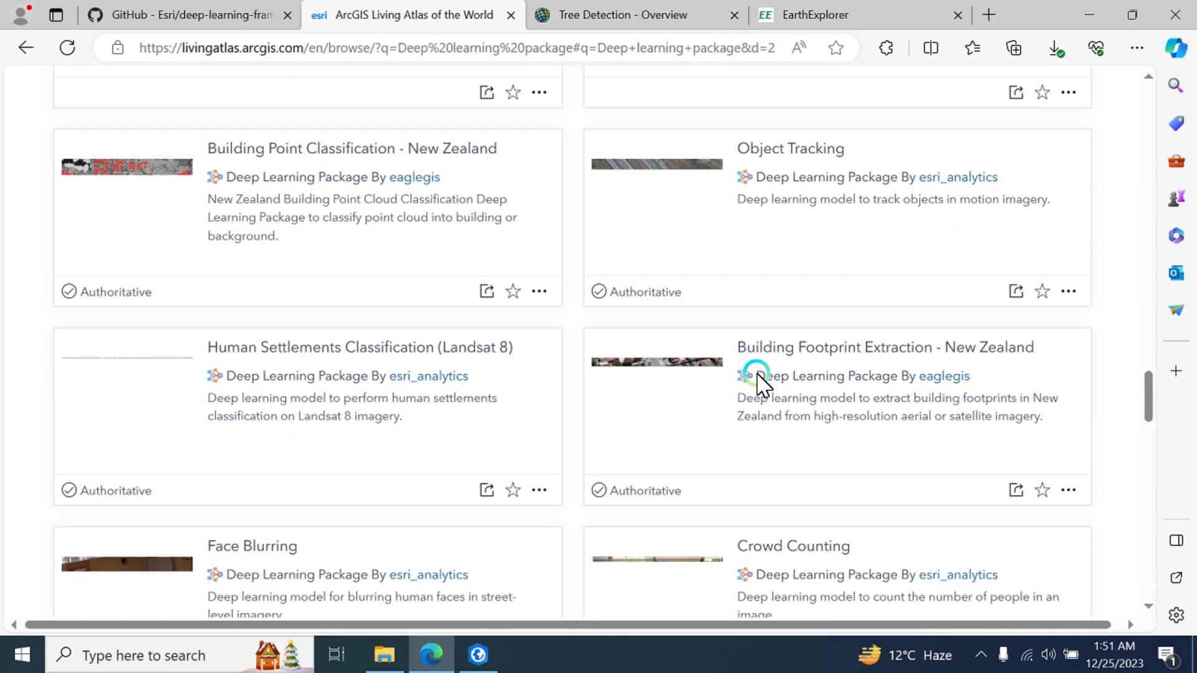
pyautogui.scroll(-8, 756, 376)
pyautogui.scroll(4, 756, 376)
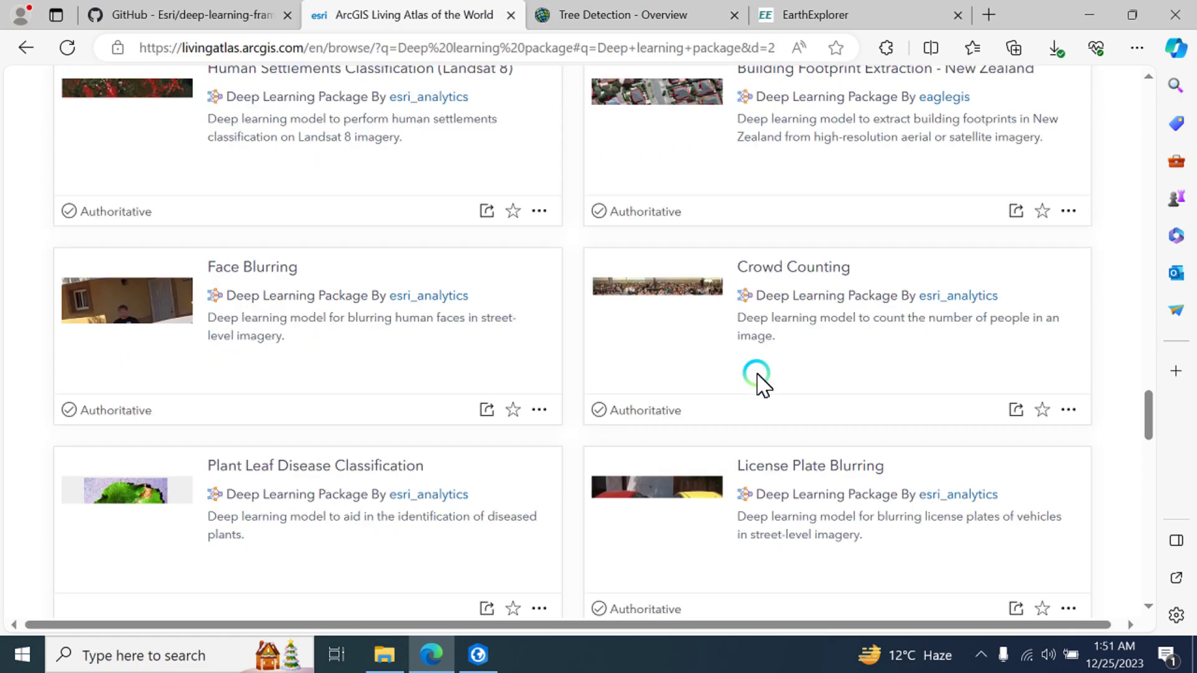
pyautogui.scroll(5, 756, 376)
pyautogui.scroll(3, 762, 248)
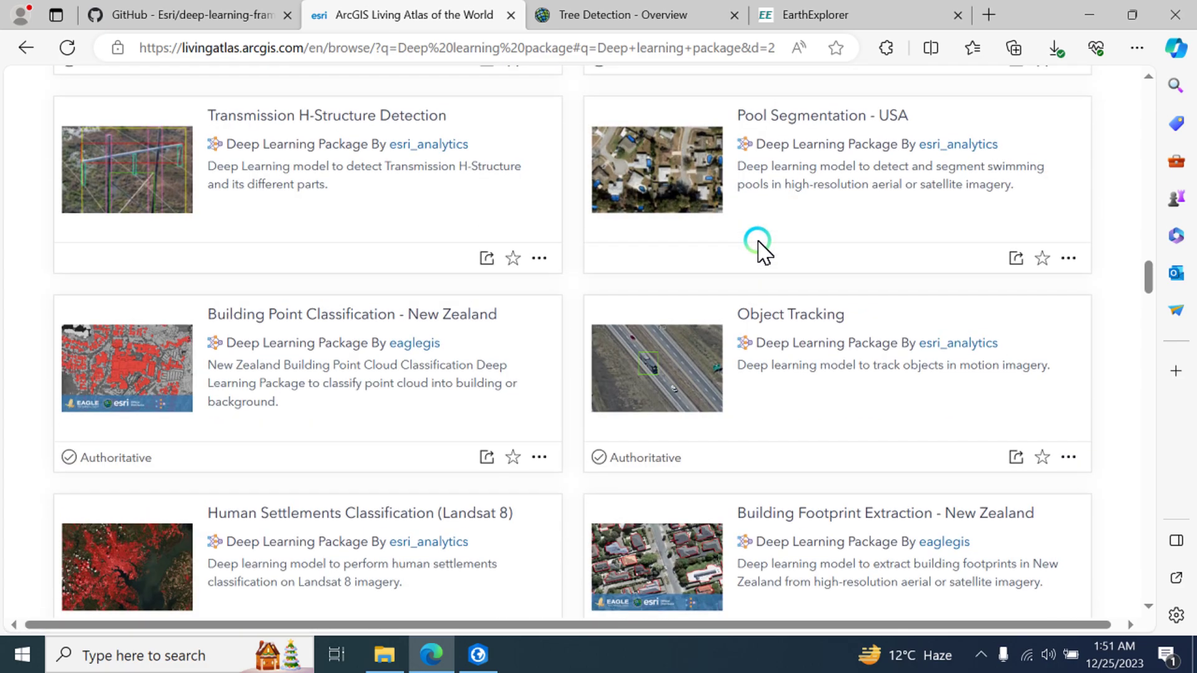
pyautogui.scroll(-18, 761, 249)
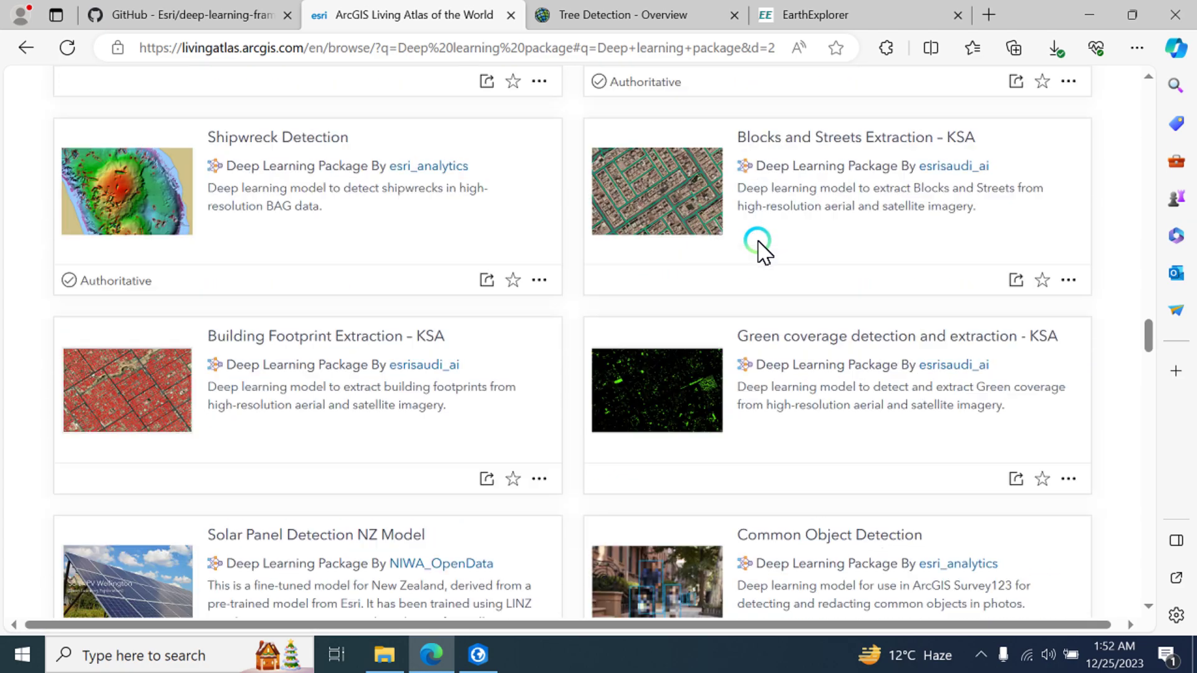
pyautogui.scroll(-4, 761, 250)
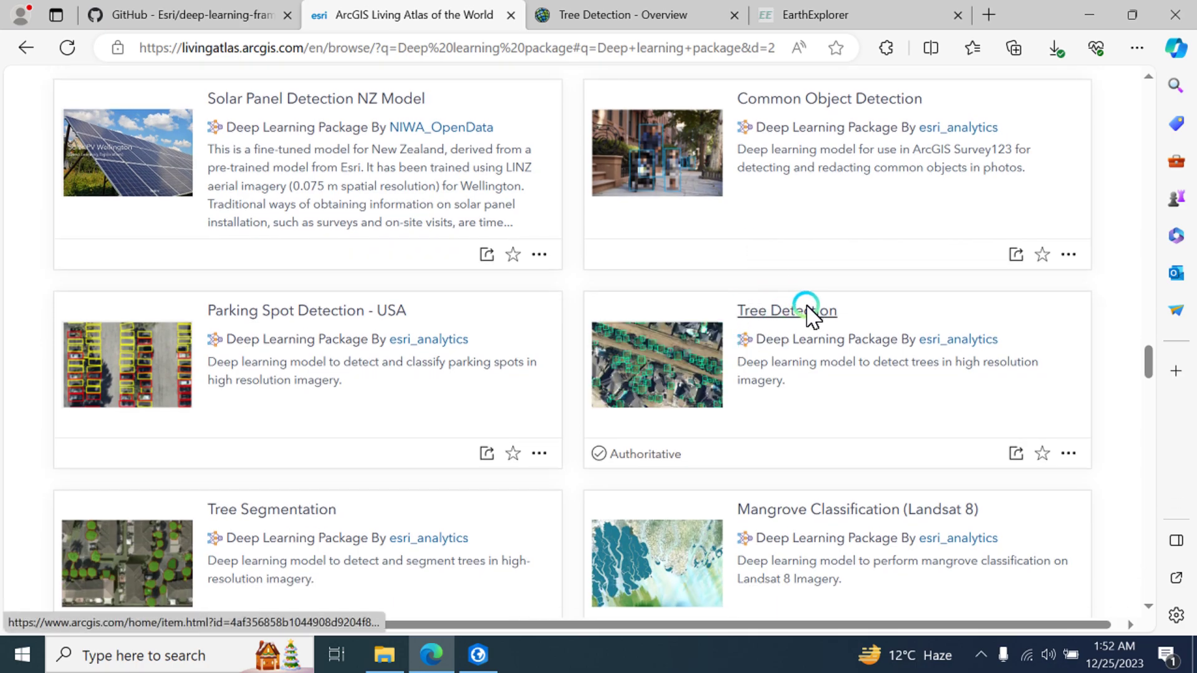
pyautogui.click(642, 14)
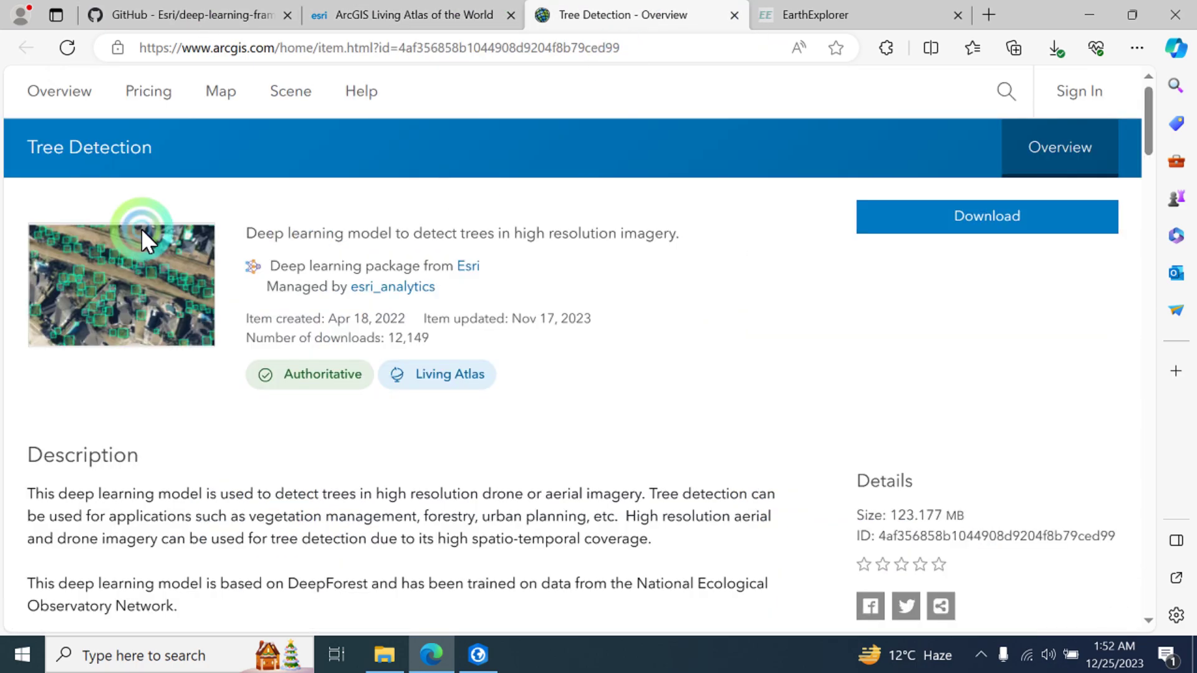
pyautogui.click(999, 218)
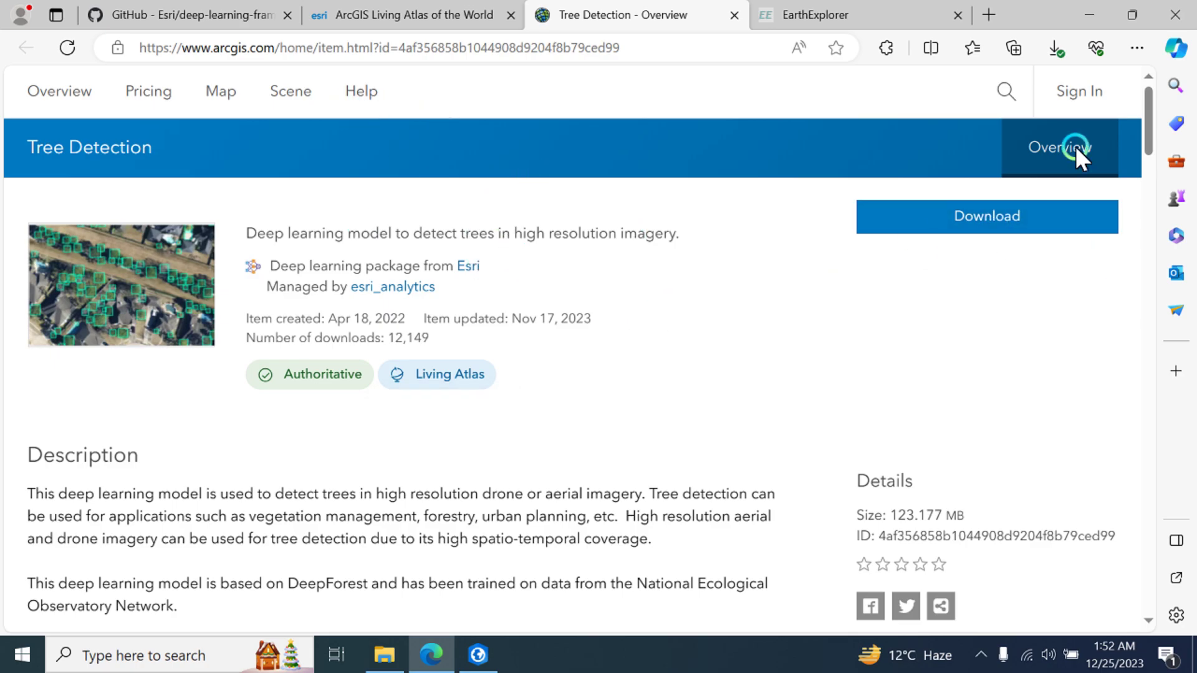
# Step: Switch to the Downloads folder in File Explorer, look inside the 3319748_13sec145975 and 3841148_j6b3 folders, and select TreeDetection.dlpk
pyautogui.hotkey('alt', 'Tab')
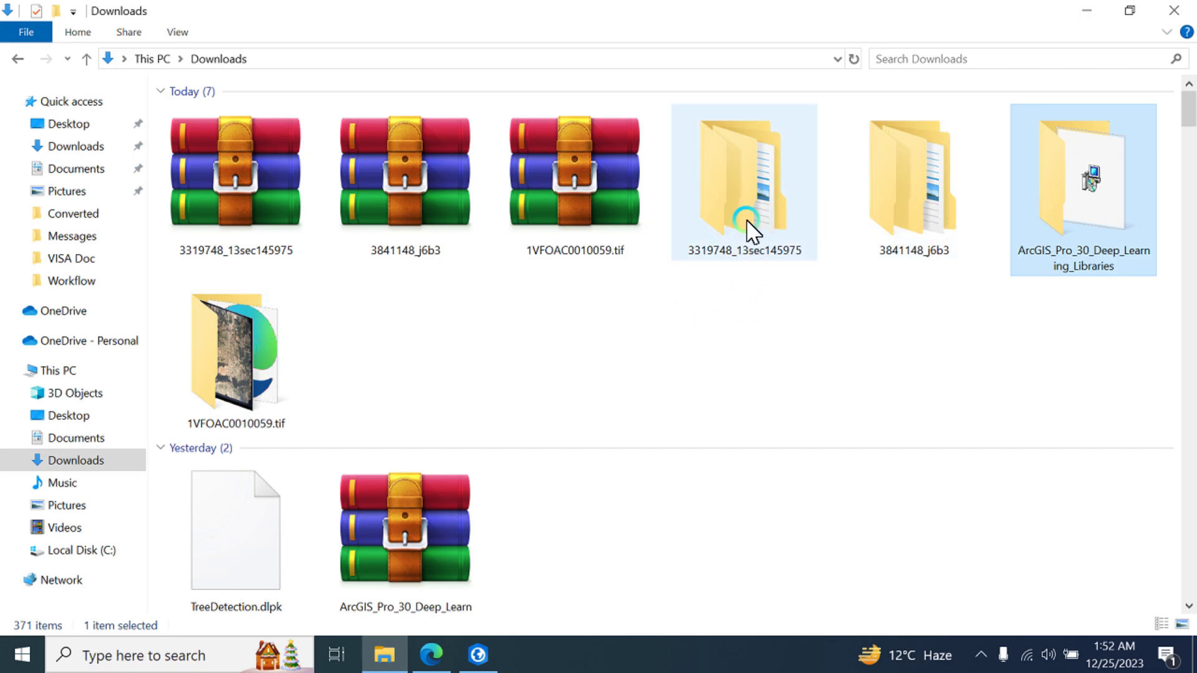
pyautogui.doubleClick(747, 227)
pyautogui.click(86, 59)
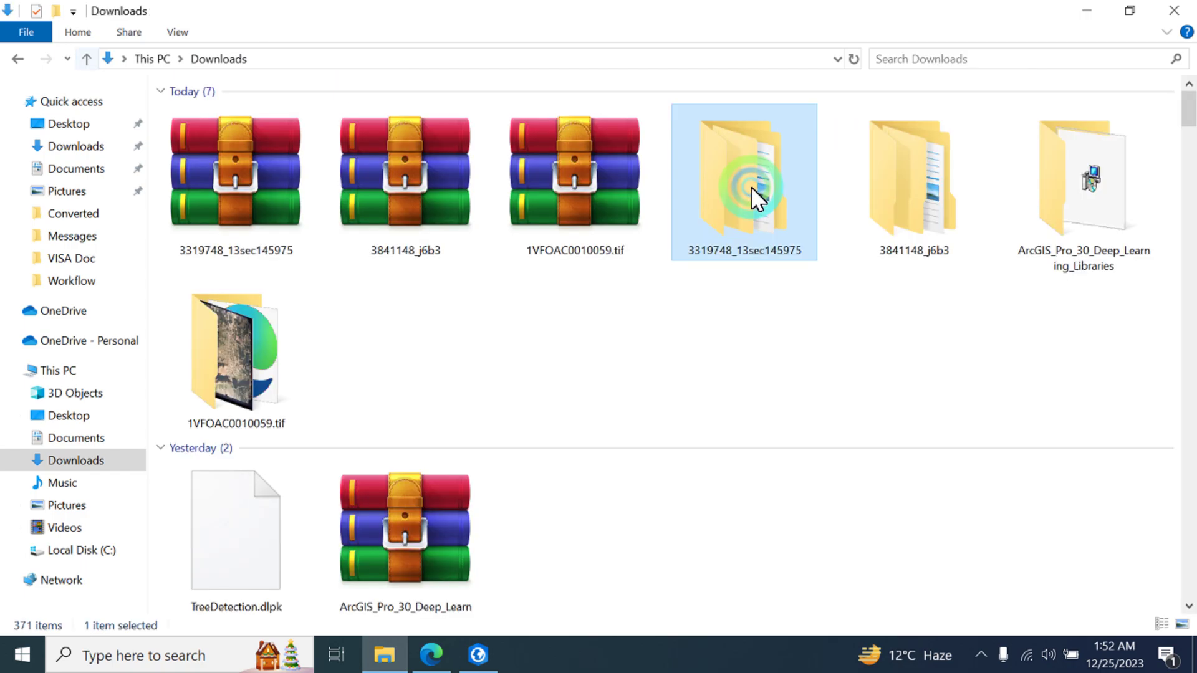
pyautogui.doubleClick(865, 218)
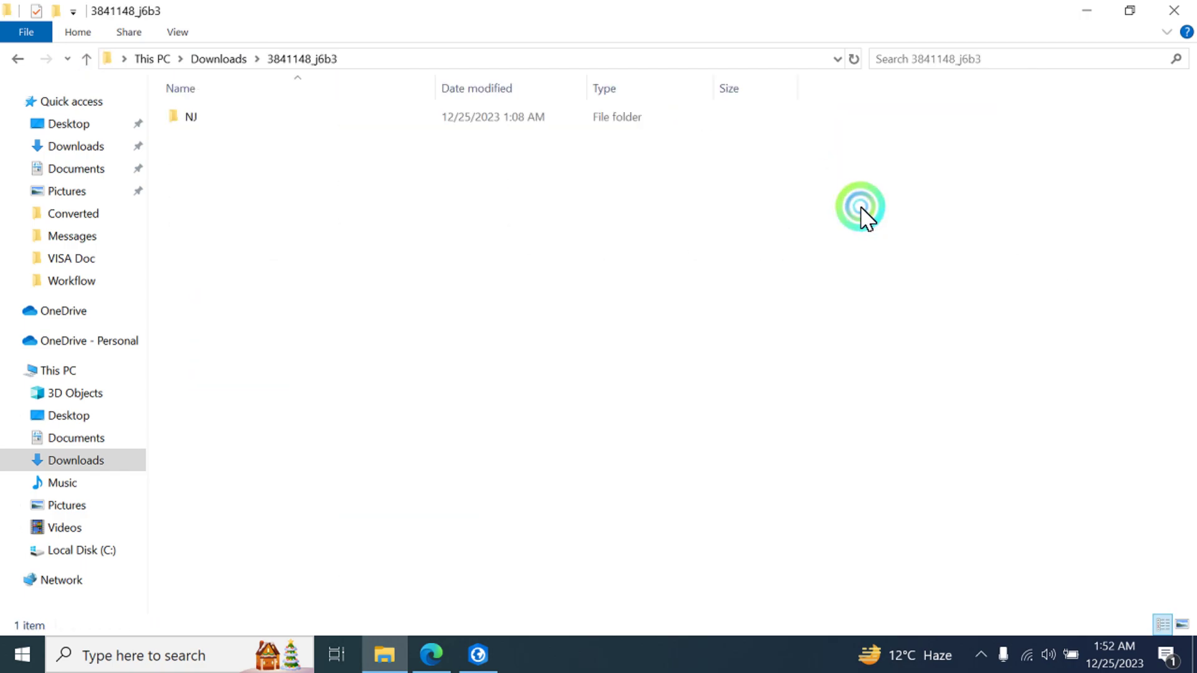
pyautogui.click(86, 58)
pyautogui.scroll(-3, 671, 363)
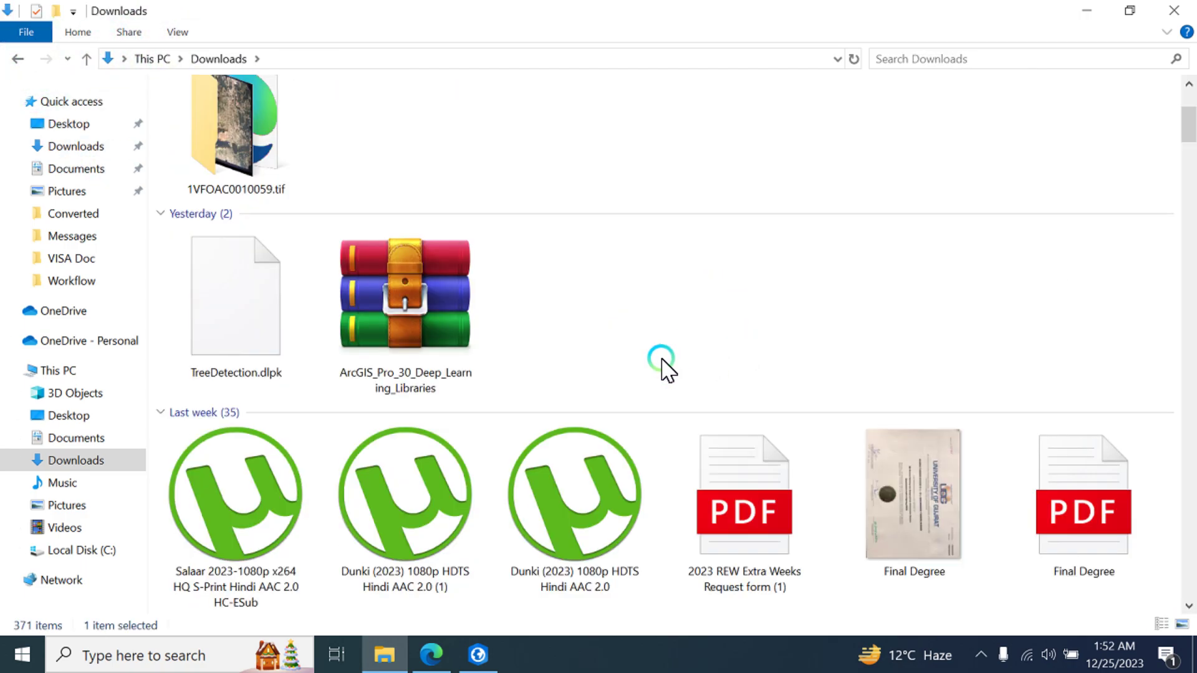
pyautogui.scroll(3, 540, 315)
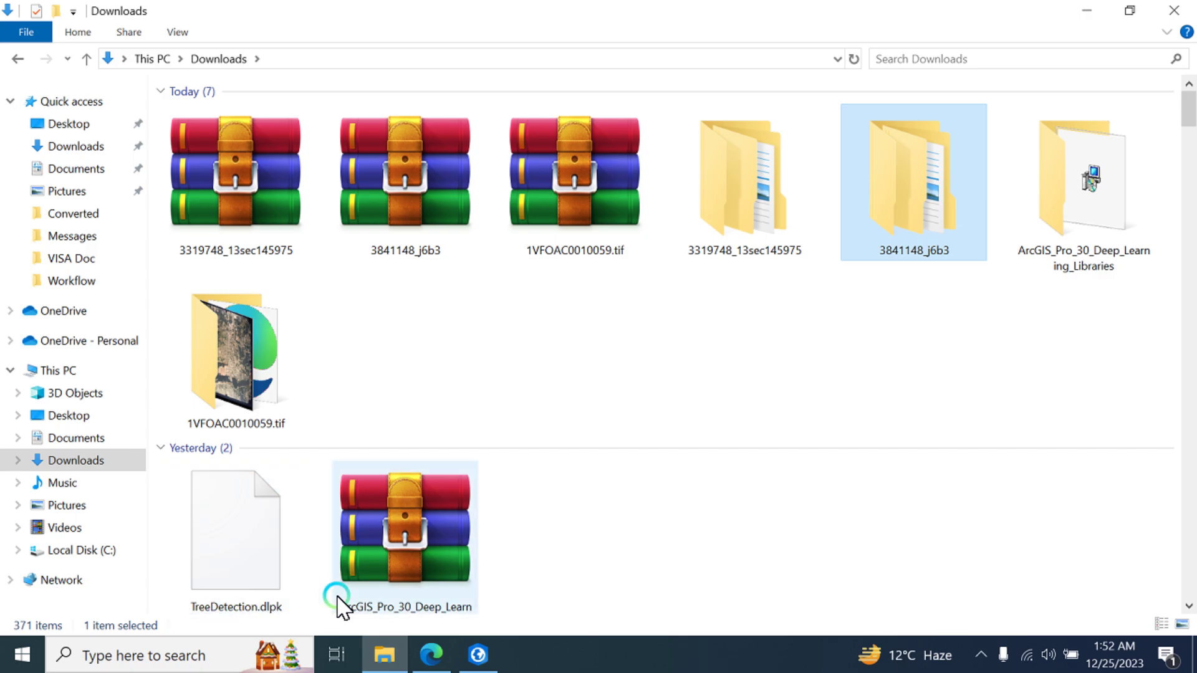
pyautogui.click(266, 561)
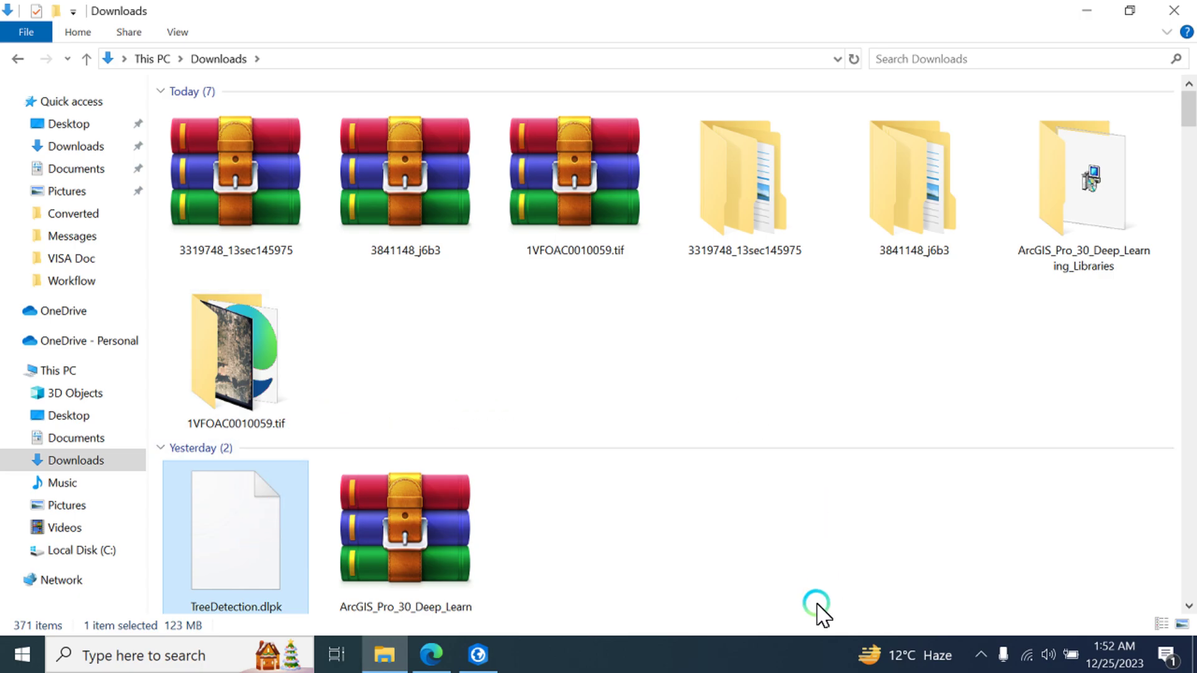
# Step: Glance at the ArcGIS Pro map, switch to EarthExplorer in Edge, and examine its search criteria and the marked Colorado Springs location
pyautogui.click(474, 653)
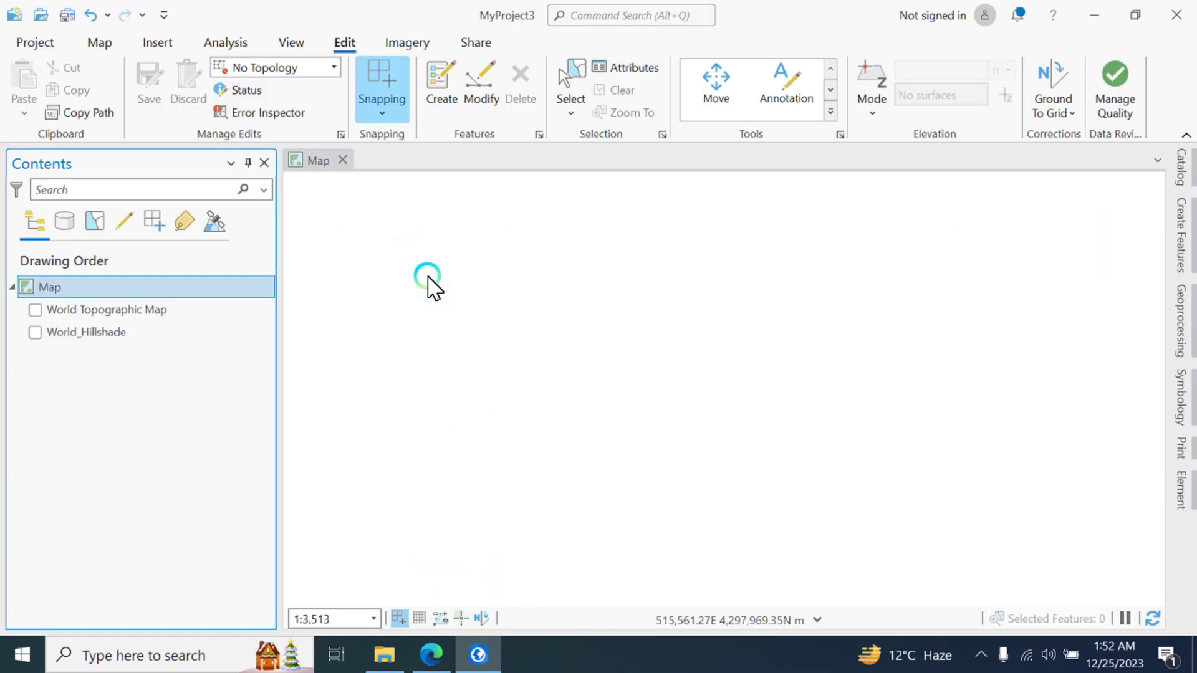
pyautogui.click(430, 654)
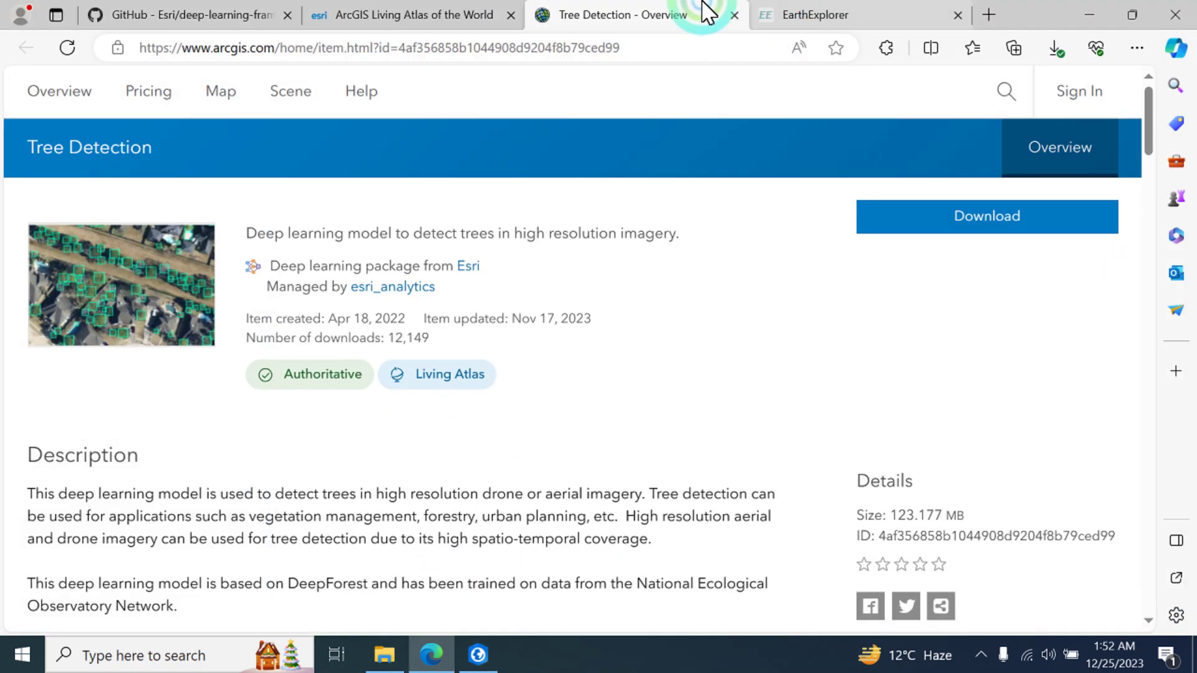
pyautogui.moveTo(131, 280)
pyautogui.click(826, 11)
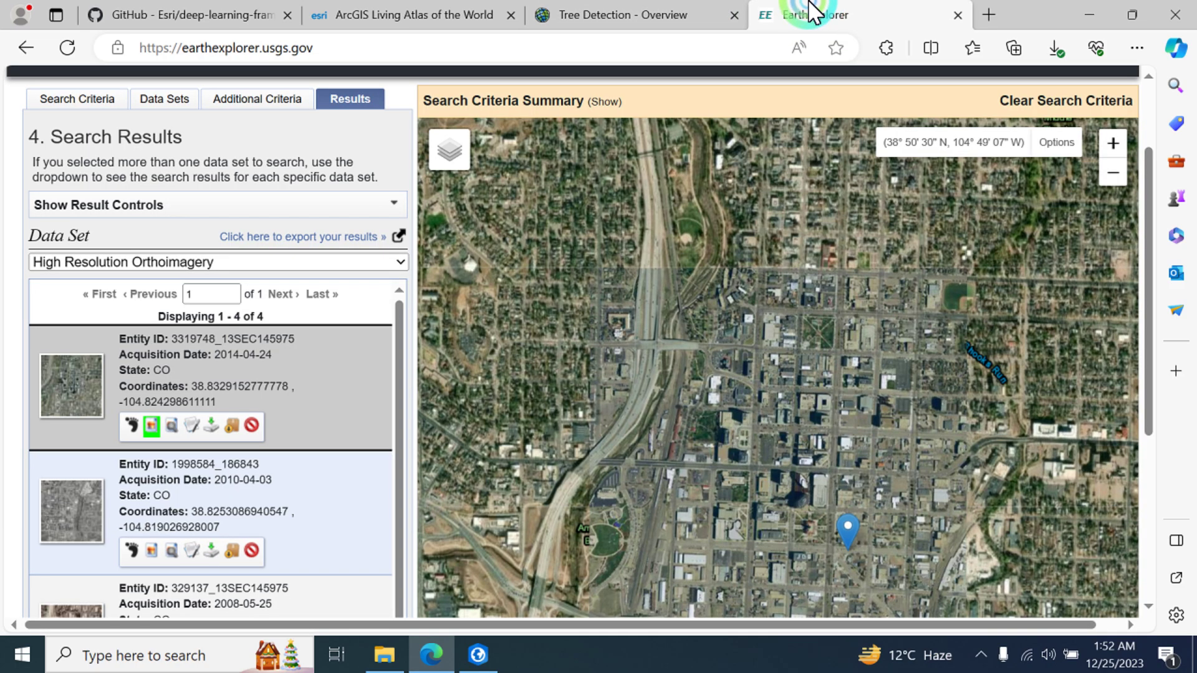
pyautogui.click(79, 97)
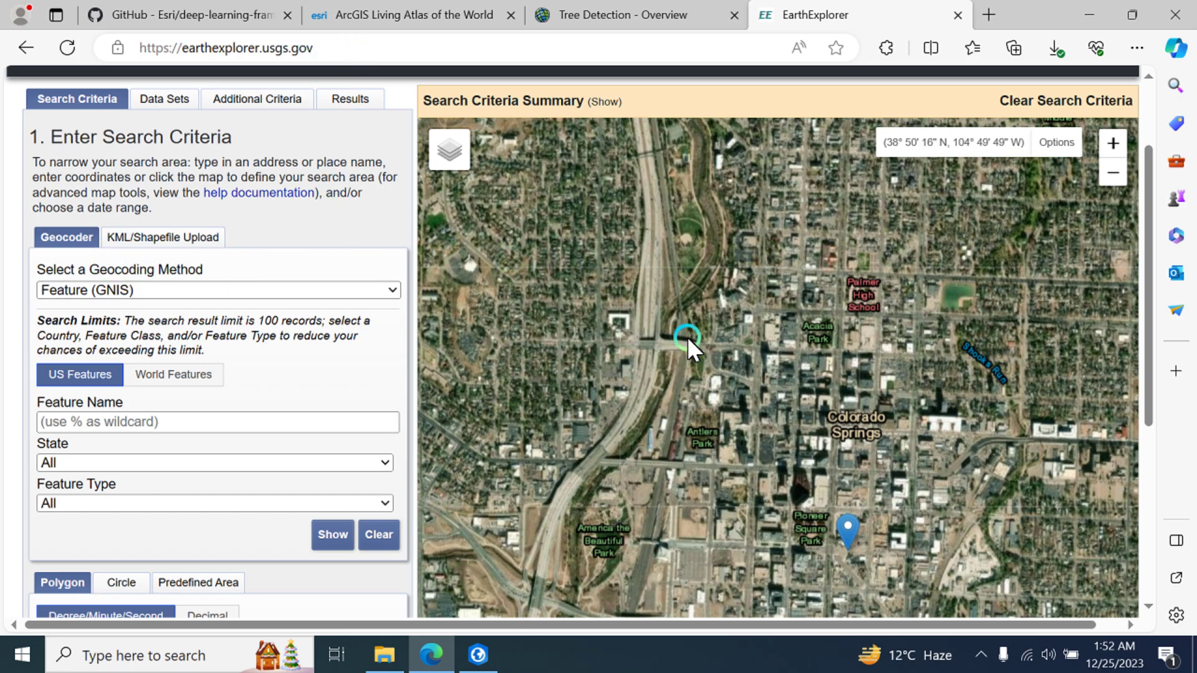
pyautogui.moveTo(846, 561); pyautogui.dragTo(817, 384)
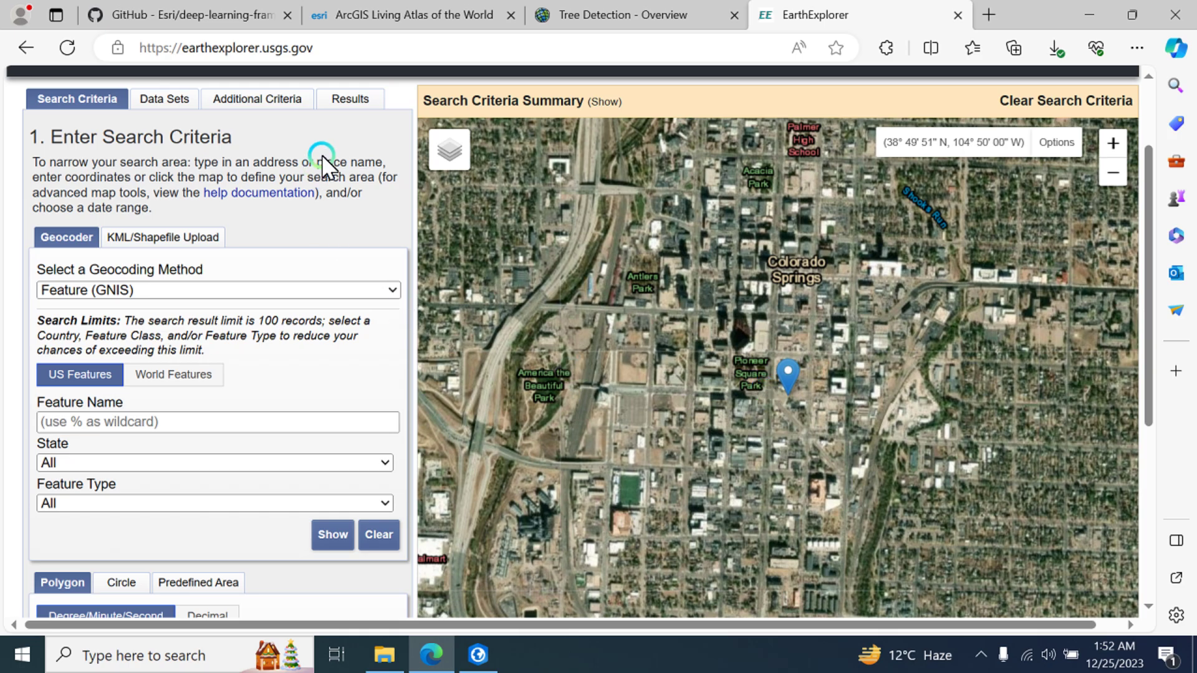
# Step: Review the High Resolution Orthoimagery data set selection and check the download options for the 3319748_13SEC145975 search result
pyautogui.click(151, 100)
pyautogui.scroll(-2, 174, 321)
pyautogui.scroll(2, 28, 380)
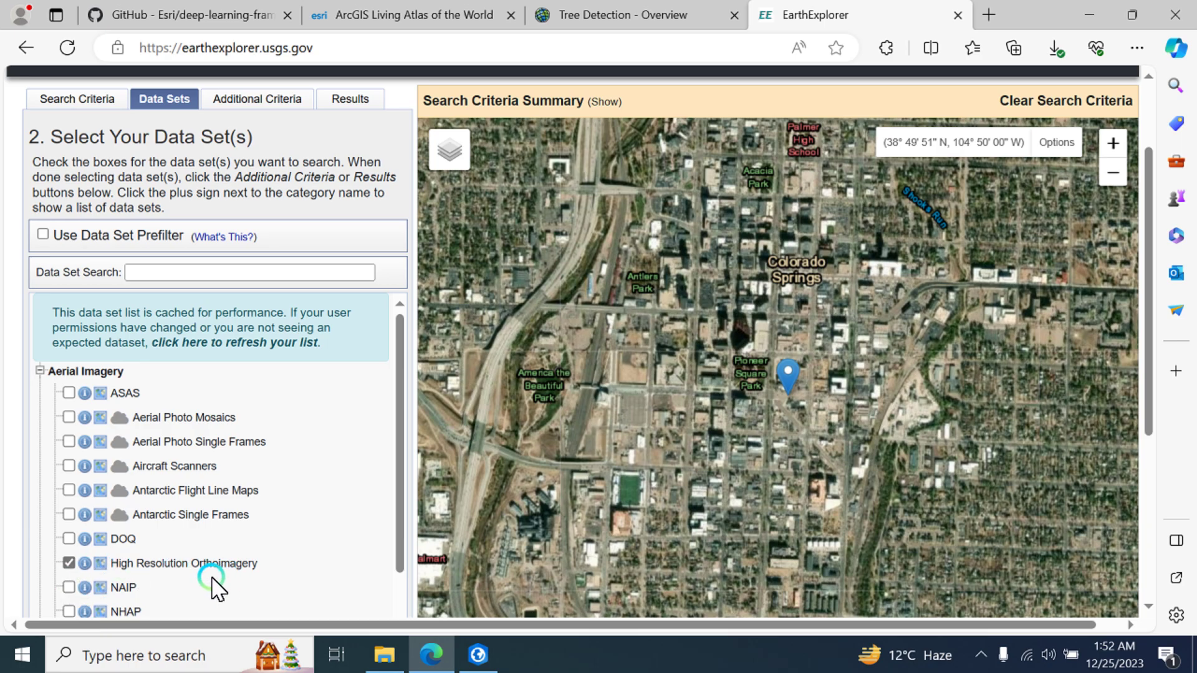
pyautogui.click(359, 101)
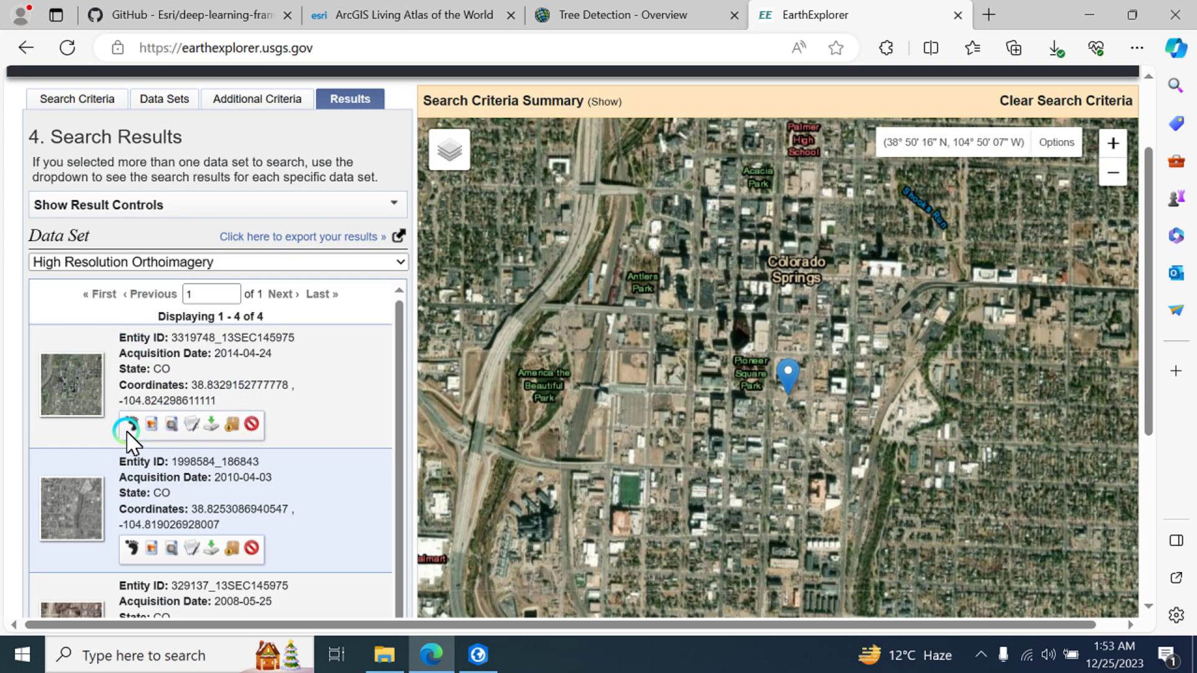
pyautogui.click(211, 425)
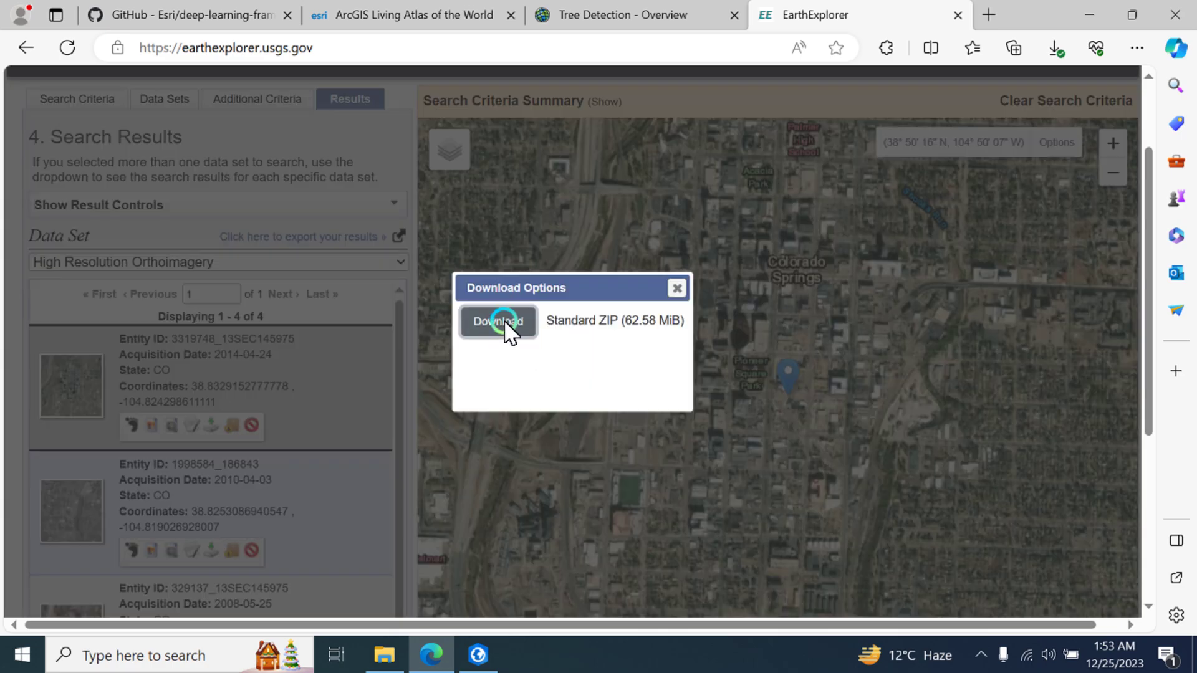
pyautogui.click(677, 287)
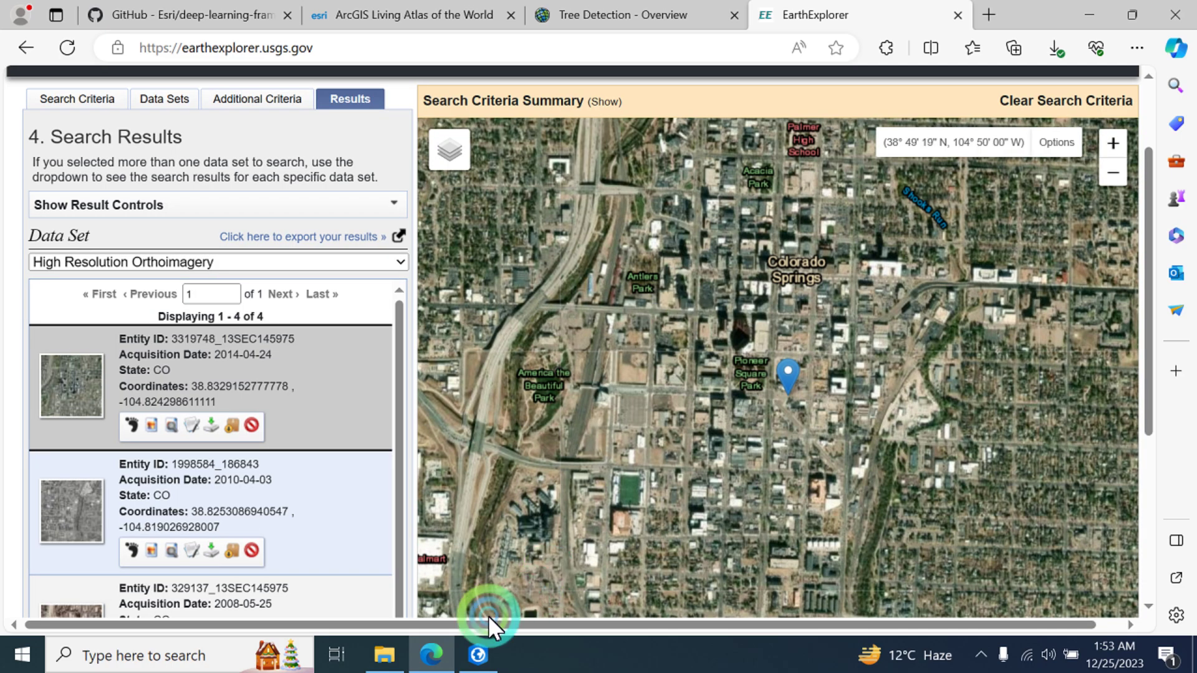
# Step: Switch to File Explorer, open the vol002 folder within 3319748_13sec145975, and add the 13sec145975 TIF image to the map in ArcGIS Pro
pyautogui.click(385, 655)
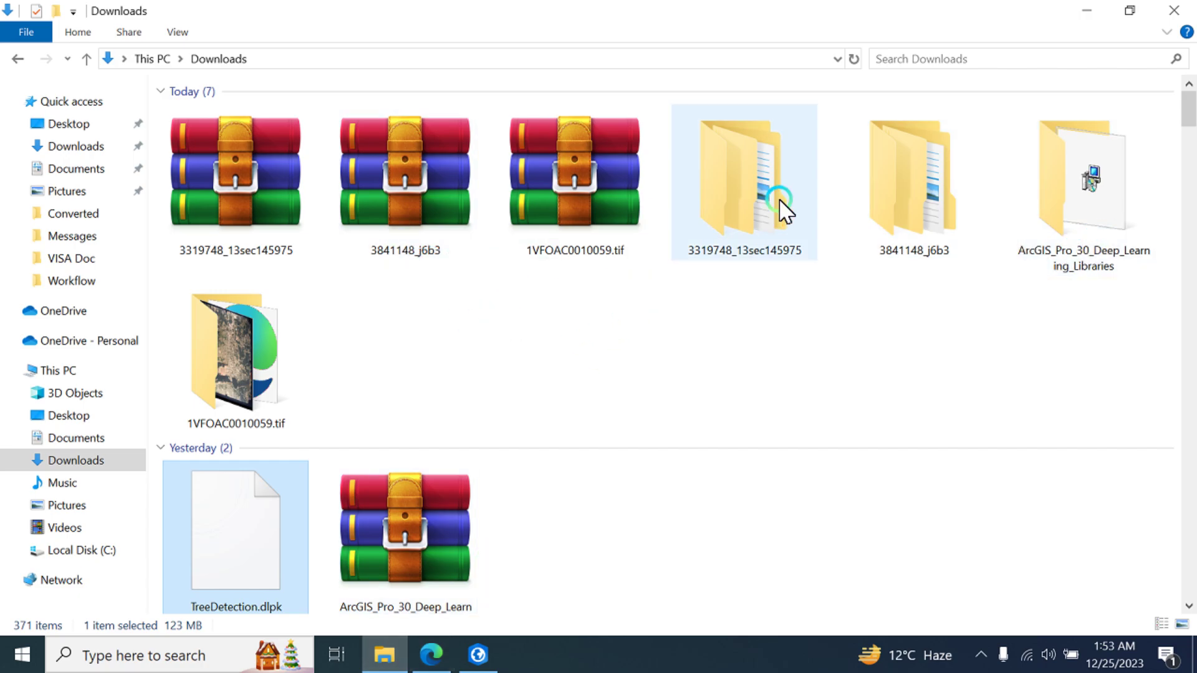
pyautogui.doubleClick(748, 215)
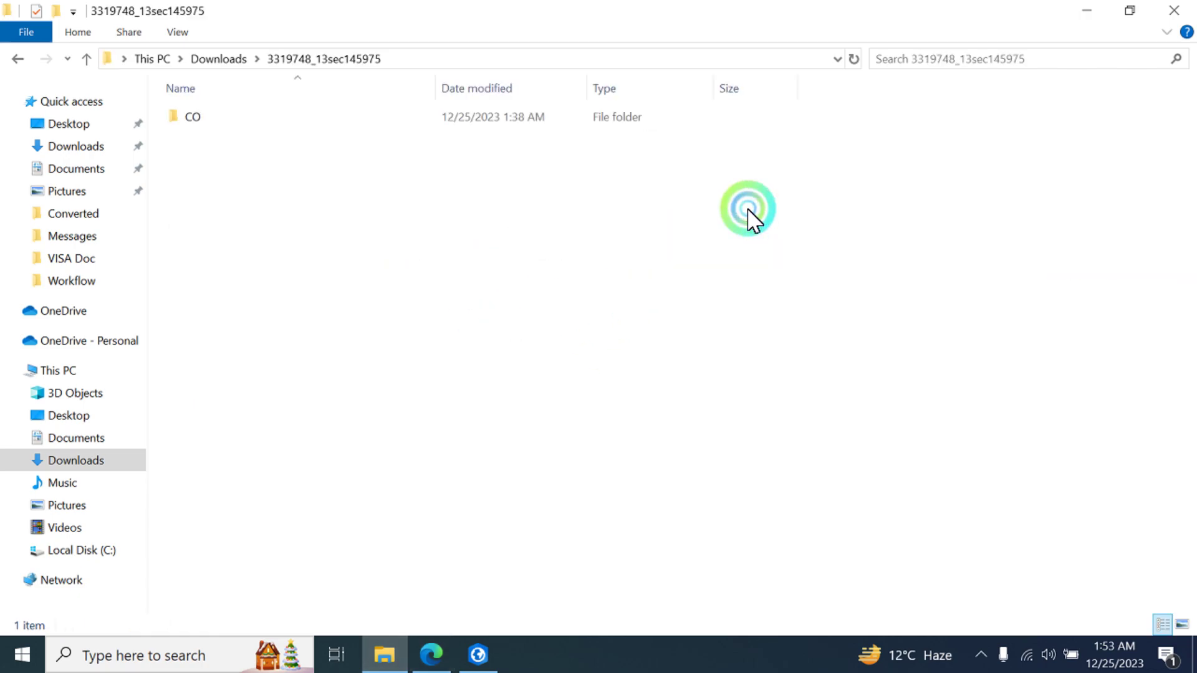
pyautogui.doubleClick(190, 125)
pyautogui.doubleClick(190, 125)
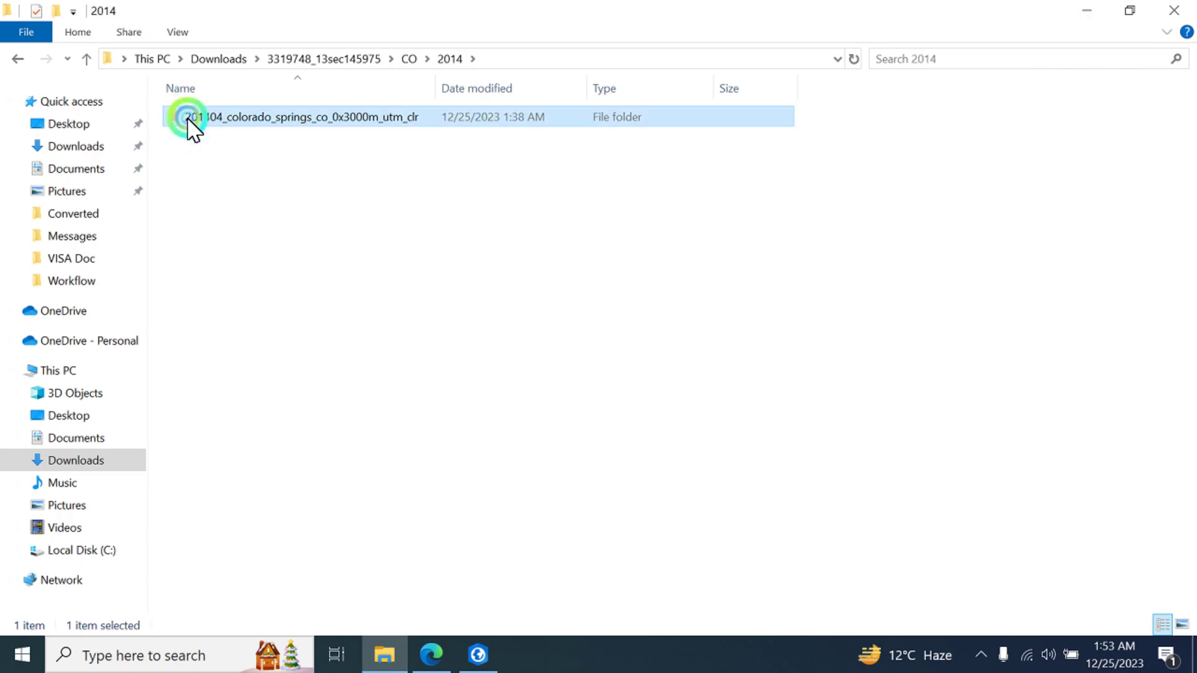
pyautogui.doubleClick(191, 125)
pyautogui.click(196, 138)
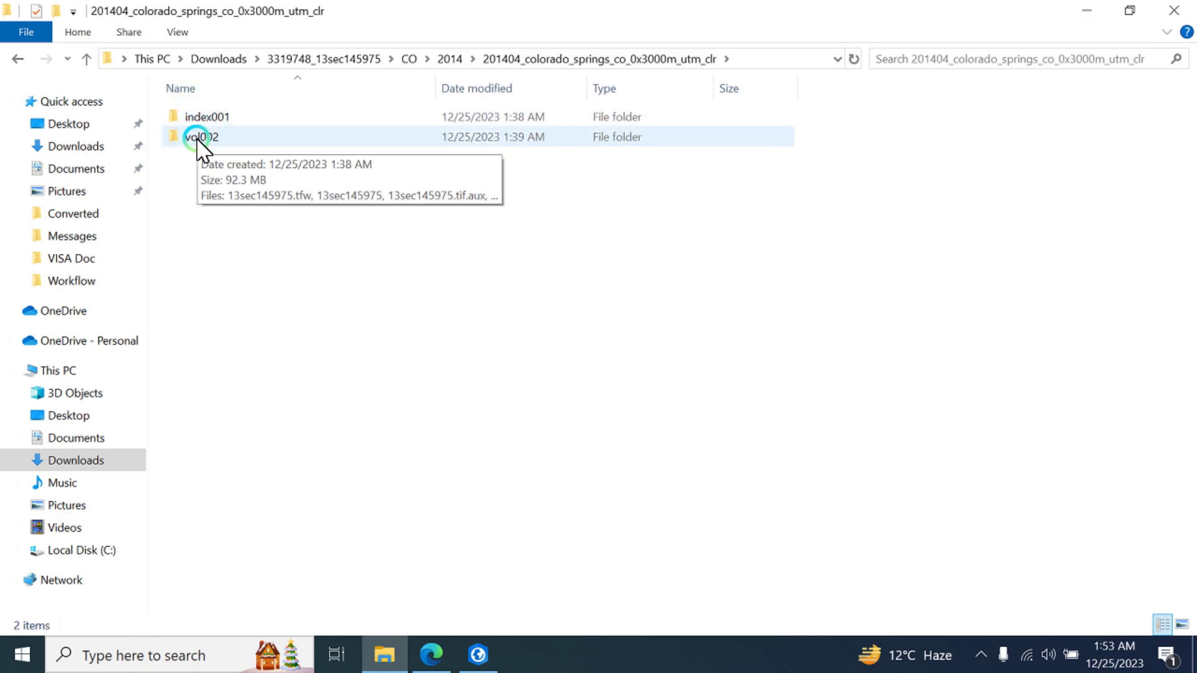
pyautogui.doubleClick(207, 137)
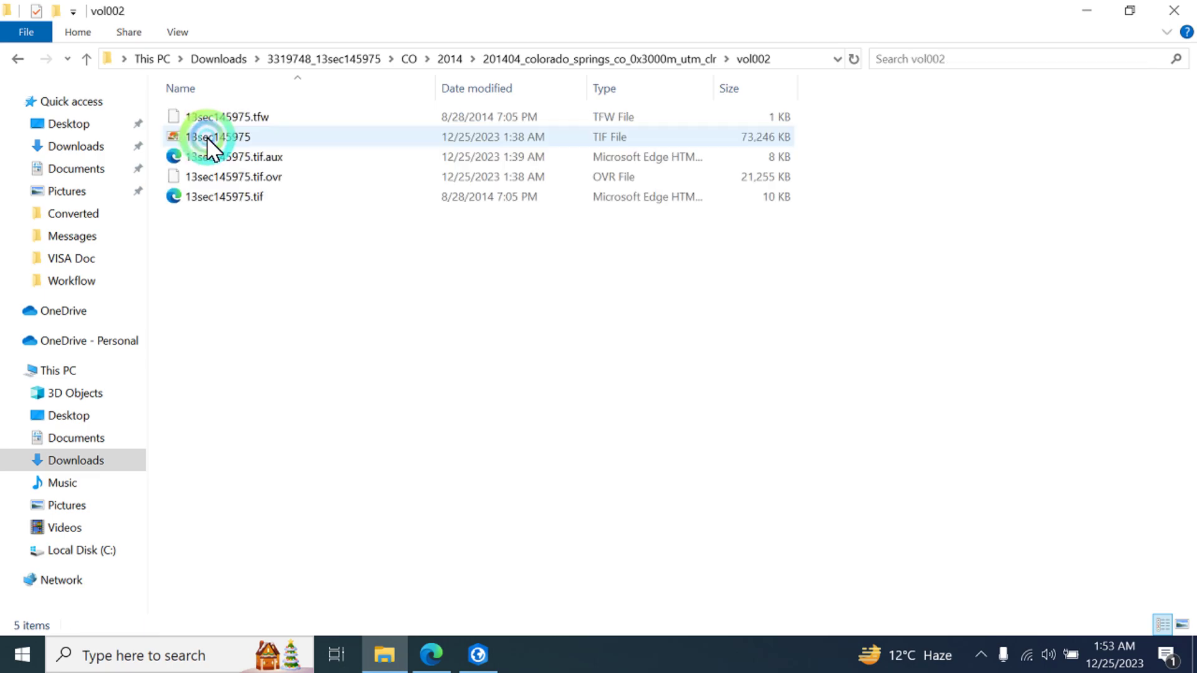
pyautogui.click(222, 136)
pyautogui.moveTo(206, 136)
pyautogui.mouseDown()
pyautogui.moveTo(468, 578)
pyautogui.moveTo(486, 666)
pyautogui.moveTo(107, 316)
pyautogui.moveTo(102, 287)
pyautogui.mouseUp()
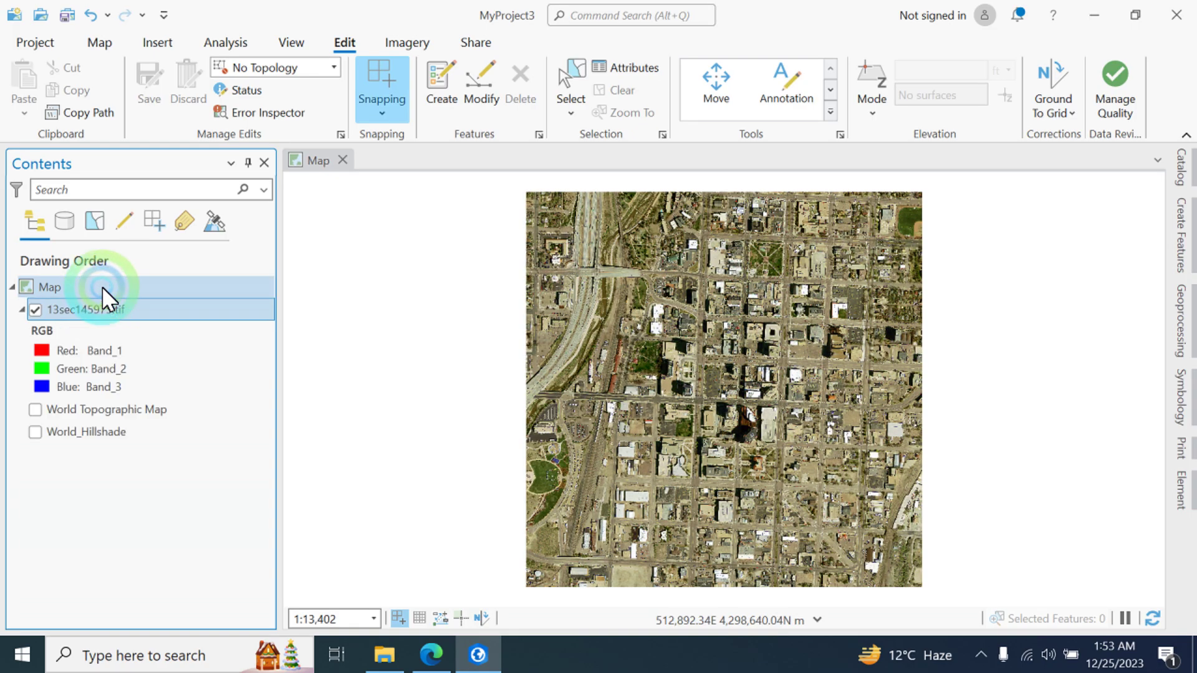
# Step: Examine the streets, buildings and trees of the 13sec145975.tif image at several scales
pyautogui.scroll(3, 758, 401)
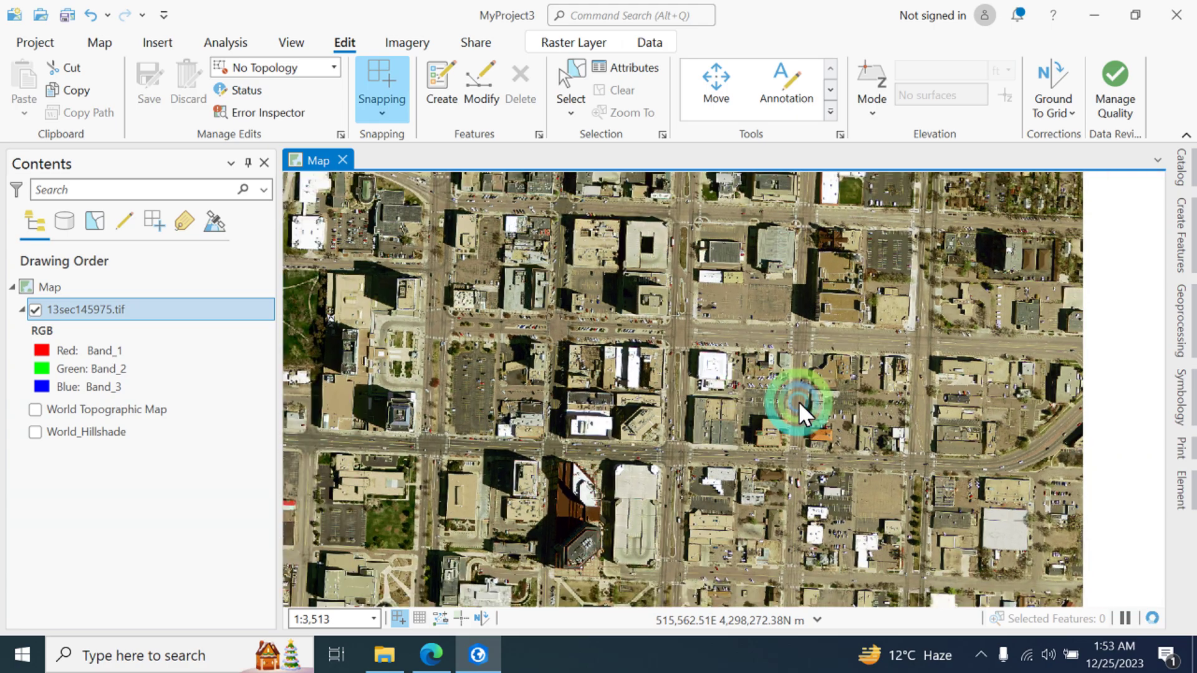
pyautogui.scroll(-2, 642, 417)
pyautogui.scroll(2, 769, 350)
pyautogui.scroll(-3, 806, 431)
pyautogui.scroll(-2, 687, 424)
pyautogui.scroll(2, 685, 410)
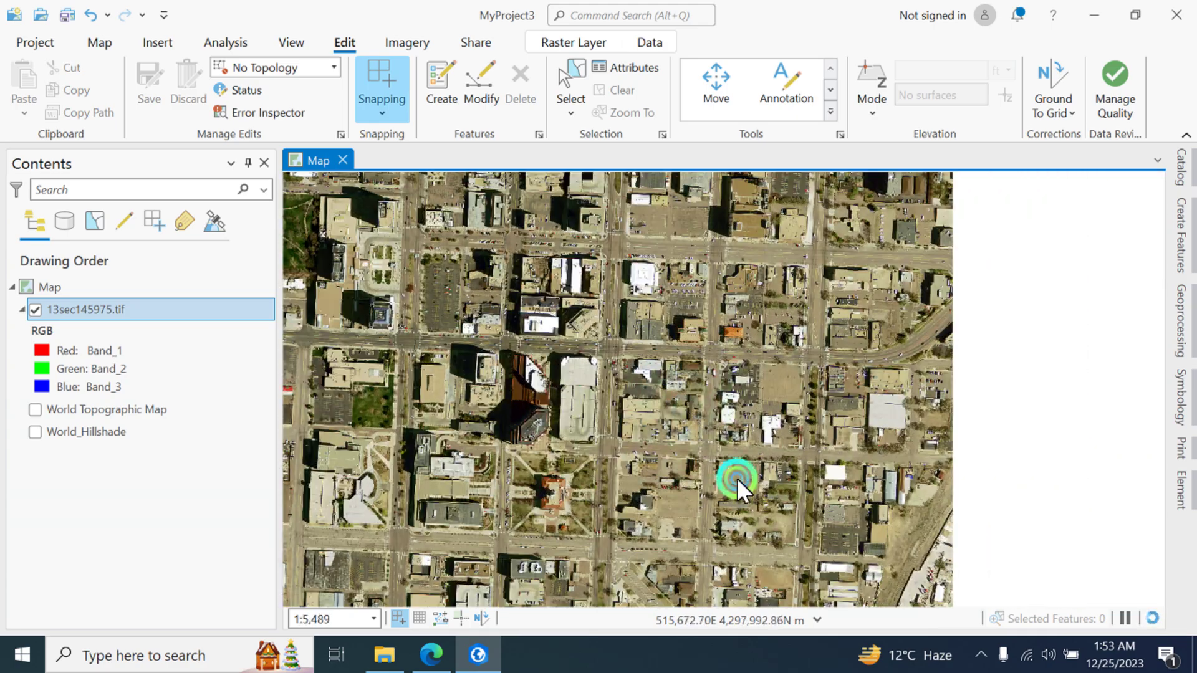
pyautogui.scroll(2, 742, 461)
pyautogui.scroll(-2, 732, 410)
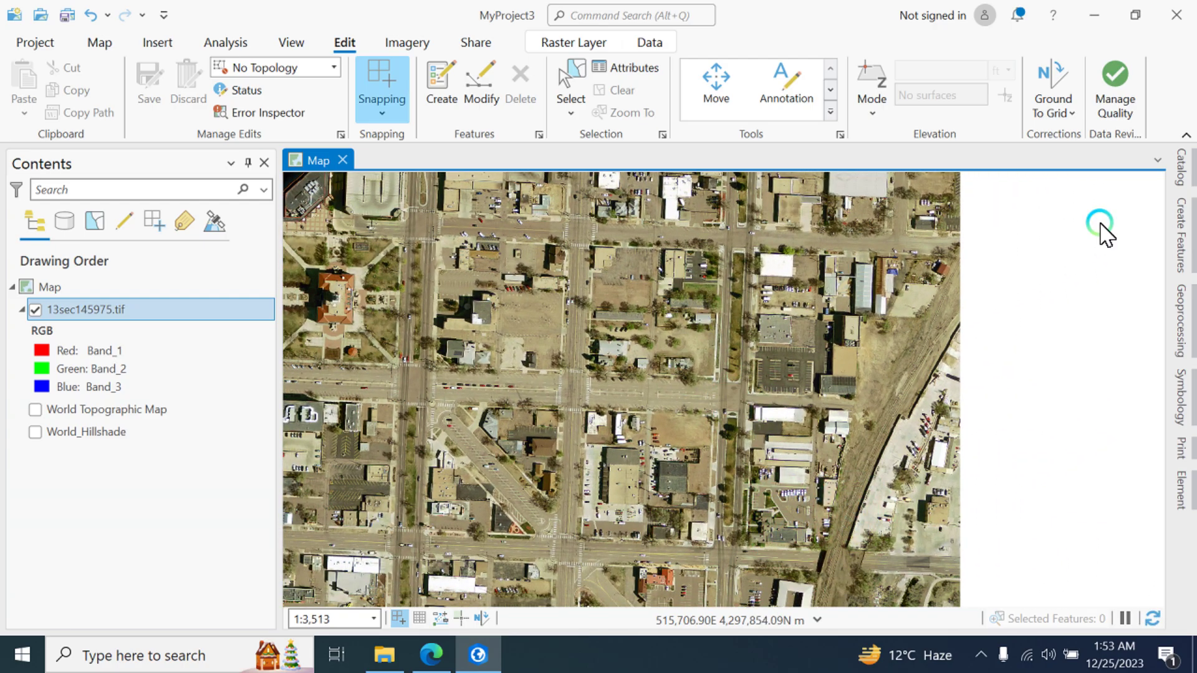
# Step: Start a new polygon feature class in the MyProject3.gdb geodatabase and name it AOI
pyautogui.click(1181, 177)
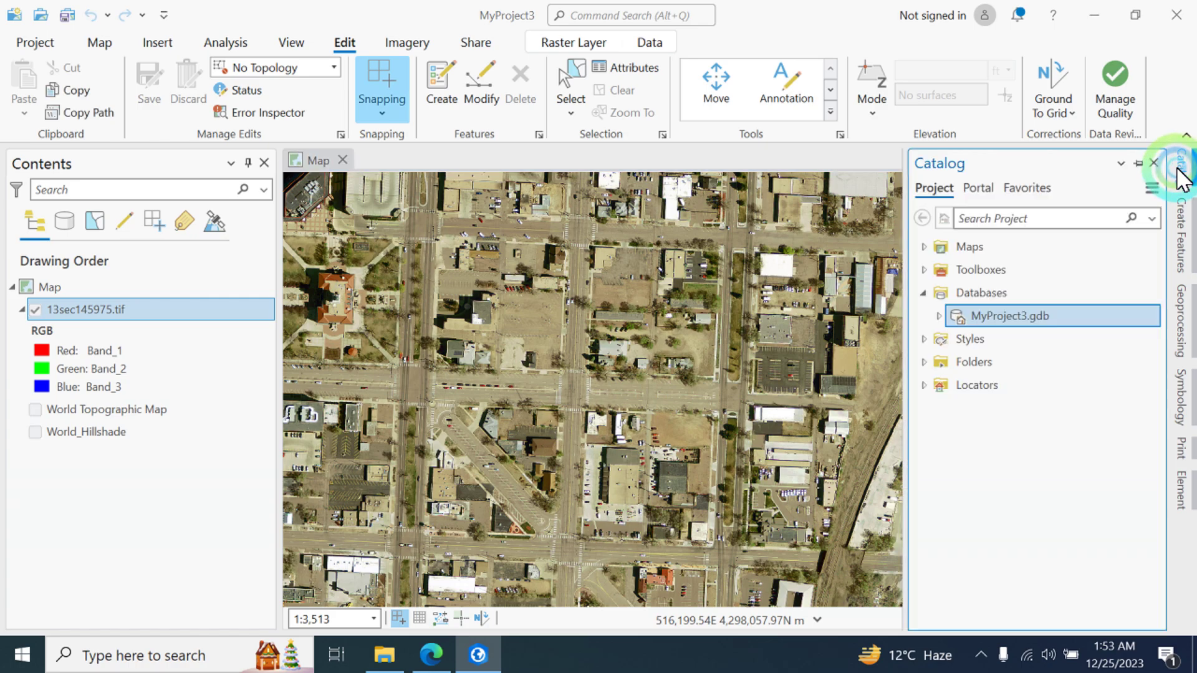
pyautogui.rightClick(1011, 318)
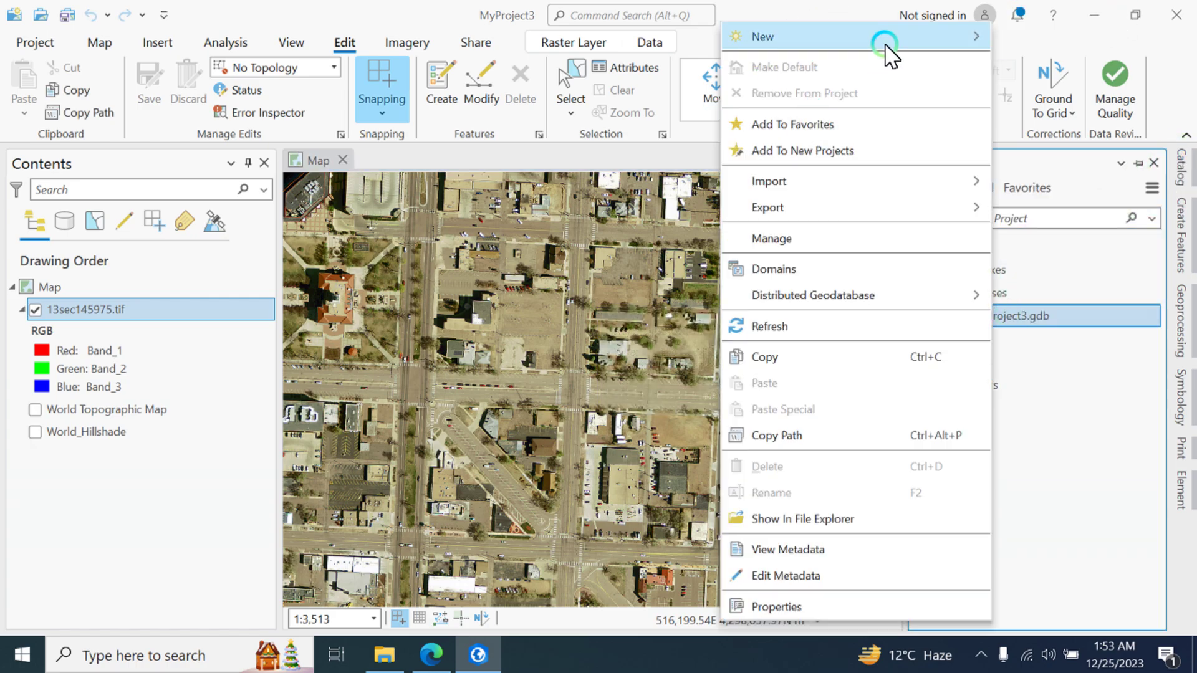
pyautogui.moveTo(892, 48)
pyautogui.click(1025, 68)
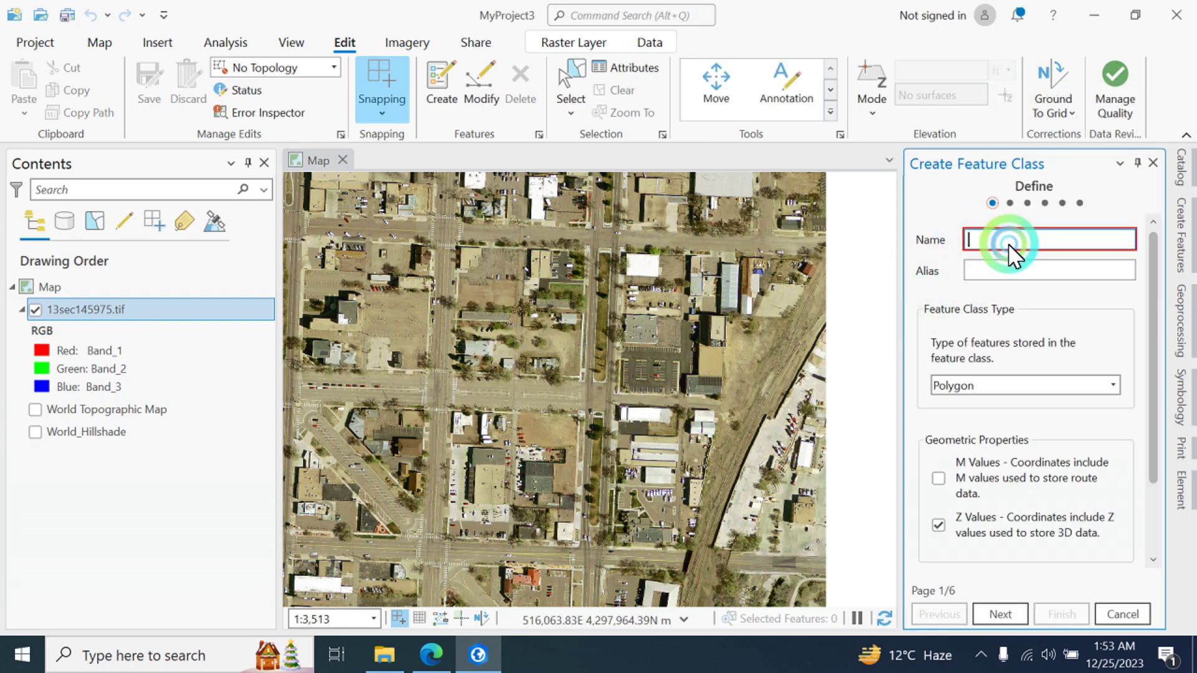
pyautogui.click(1004, 242)
pyautogui.write('Arer')
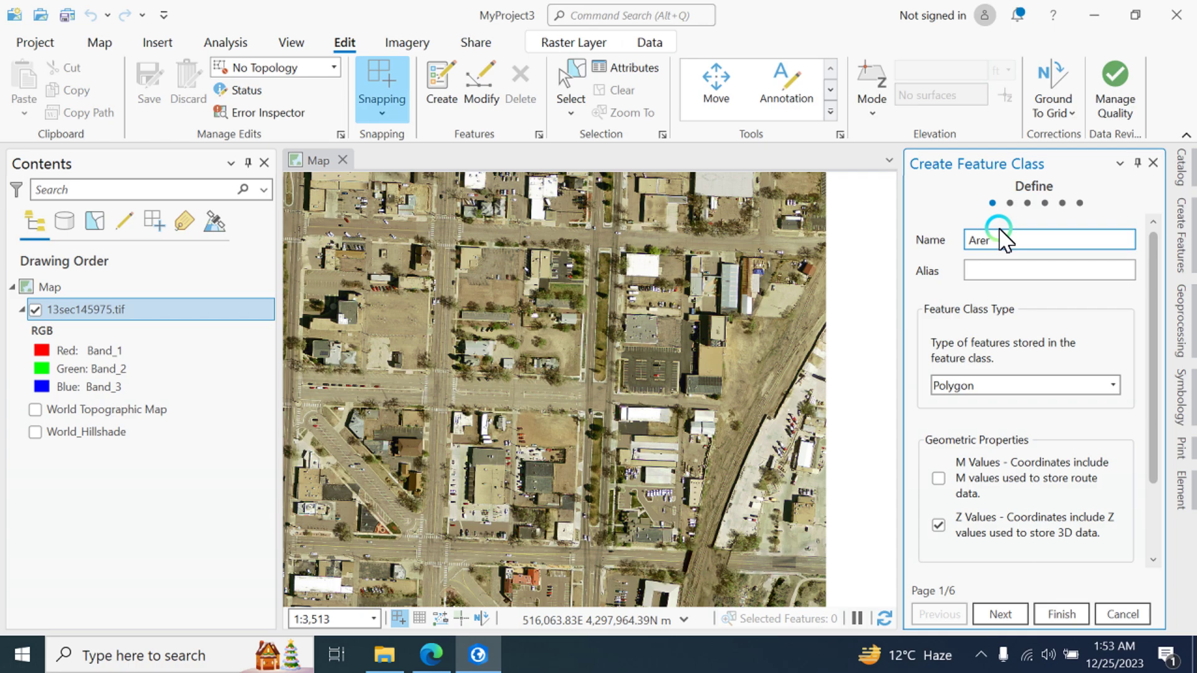
pyautogui.press('BackSpace')
pyautogui.press('BackSpace')
pyautogui.press('BackSpace')
pyautogui.write('AOI')
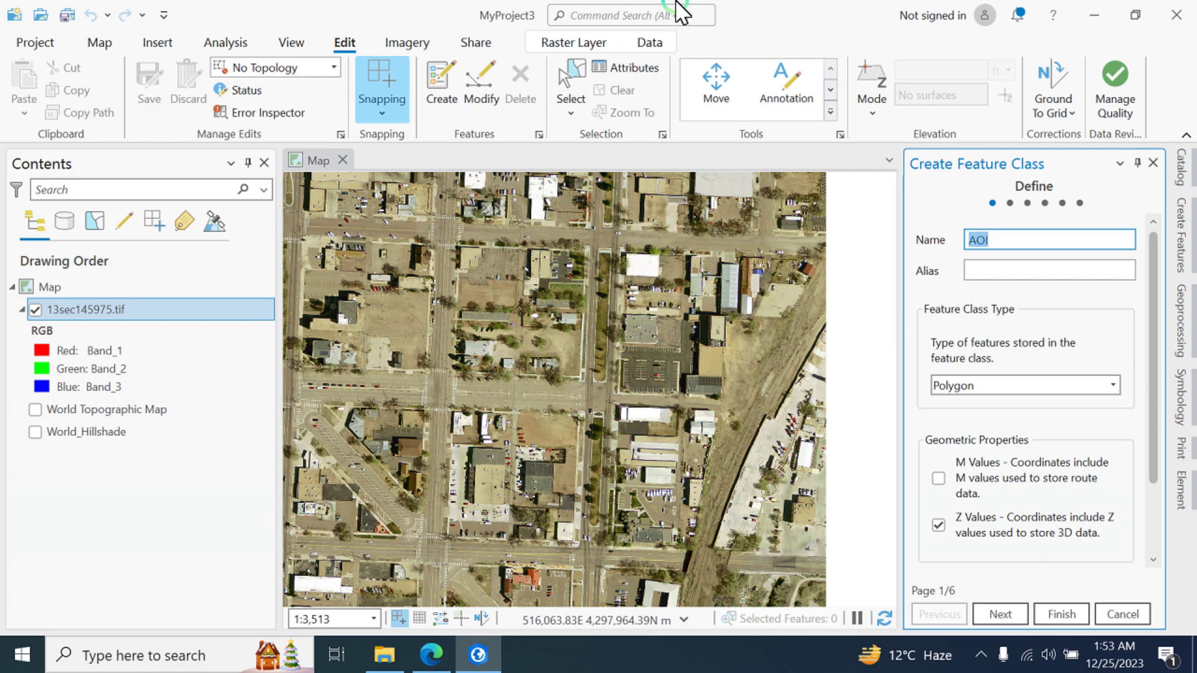
# Step: Give the new feature class the alias AOI and finish creating it with the remaining default settings
pyautogui.click(1021, 271)
pyautogui.write('AOI')
pyautogui.click(1020, 361)
pyautogui.click(1062, 614)
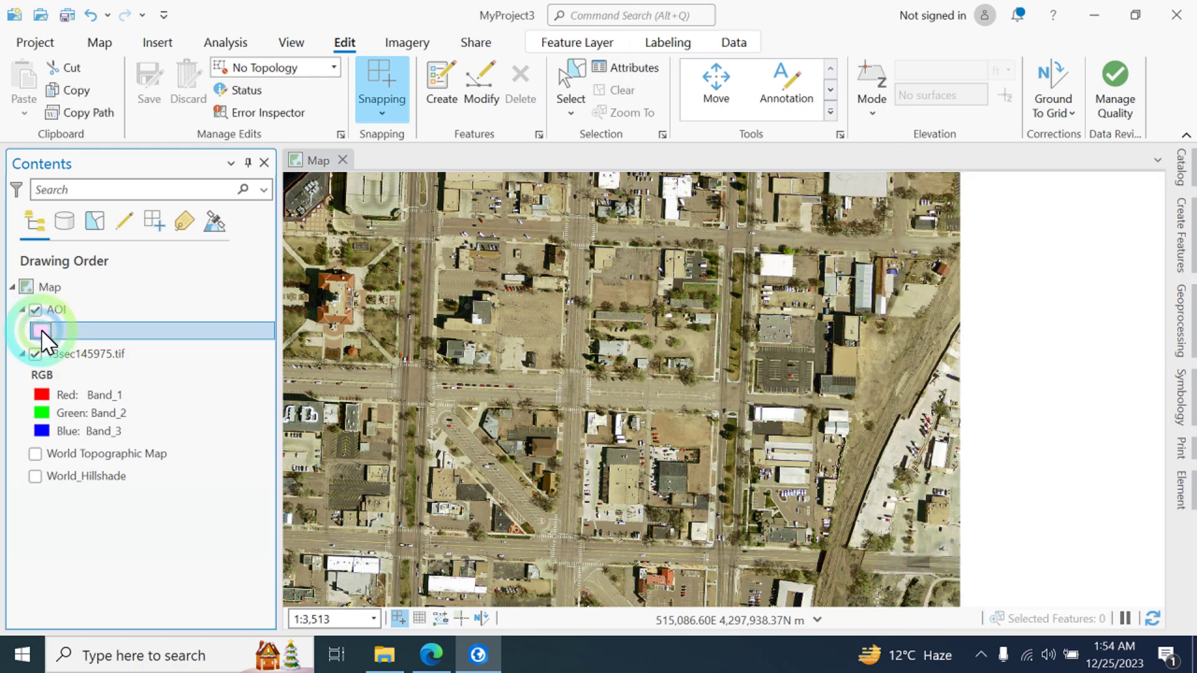
# Step: Symbolize the AOI layer with no fill color and a red outline 1 pt wide, and apply the symbol
pyautogui.click(1013, 411)
pyautogui.click(1180, 399)
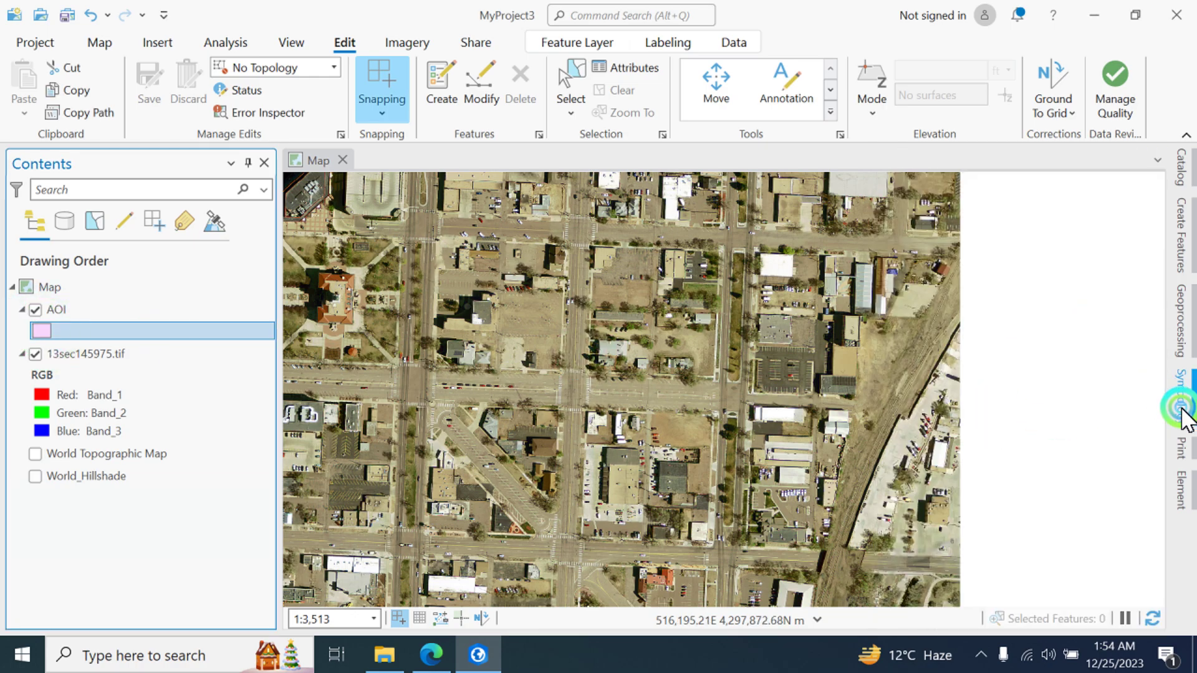
pyautogui.click(1136, 324)
pyautogui.click(1053, 352)
pyautogui.click(1158, 331)
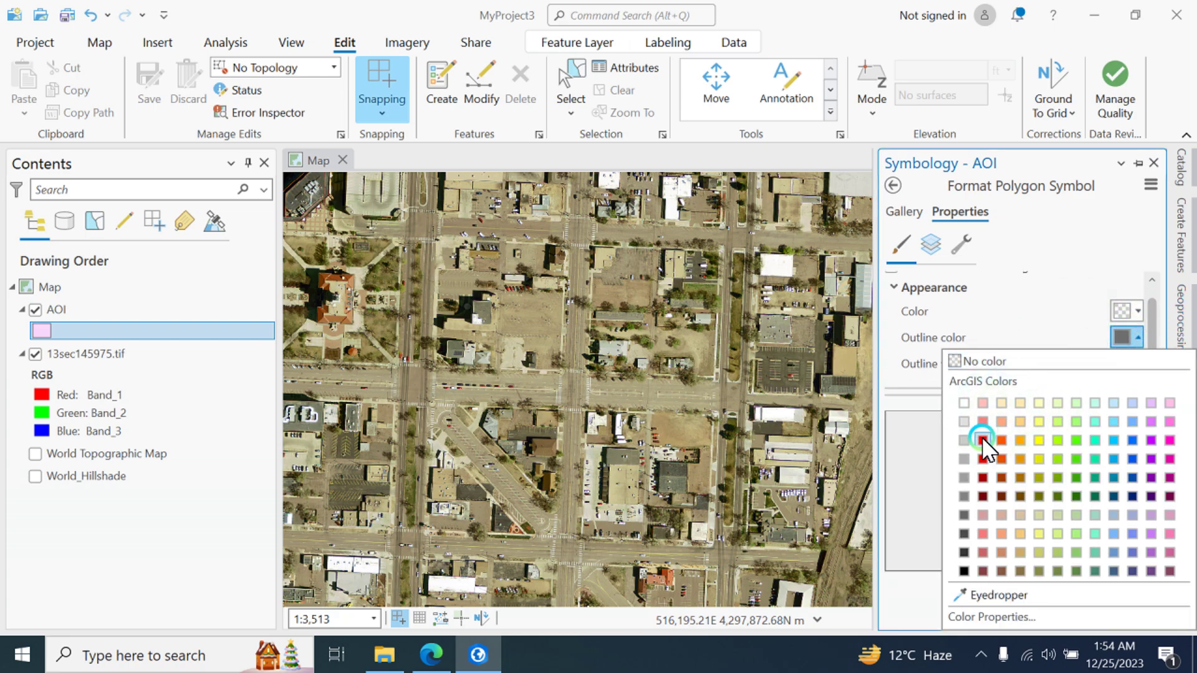
pyautogui.click(982, 440)
pyautogui.click(1090, 365)
pyautogui.click(1071, 615)
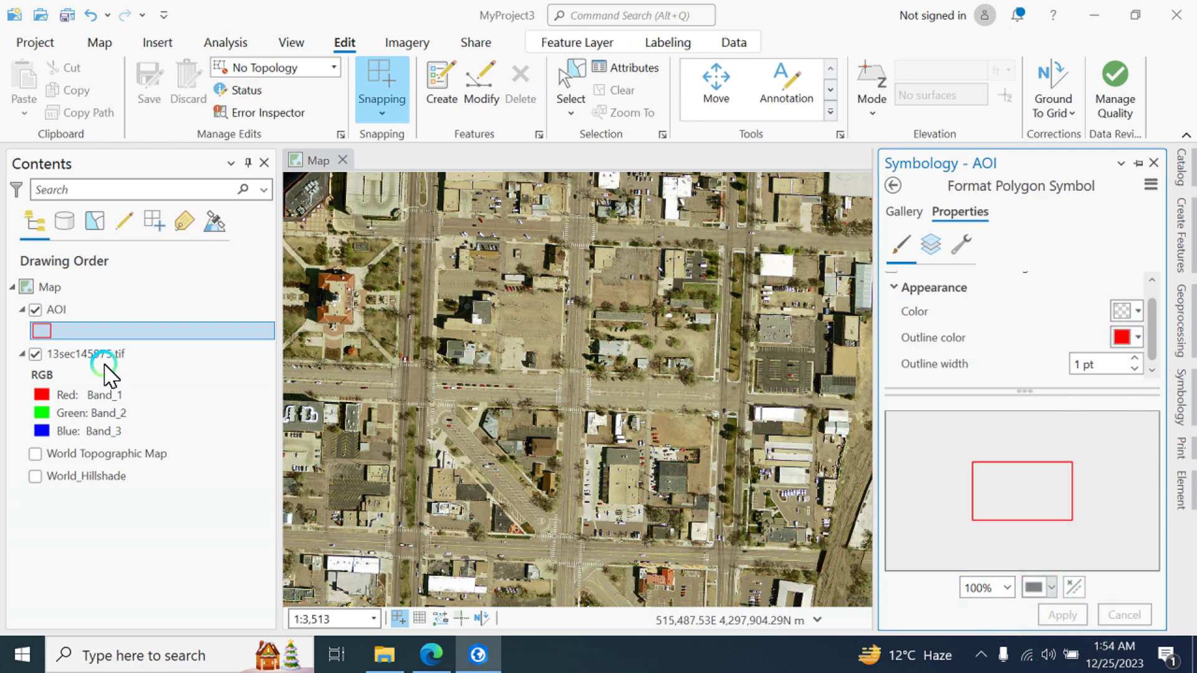
# Step: Draw a four-sided AOI polygon along the streets enclosing the city blocks east of the red-roofed building's park, and finish the sketch
pyautogui.click(1181, 235)
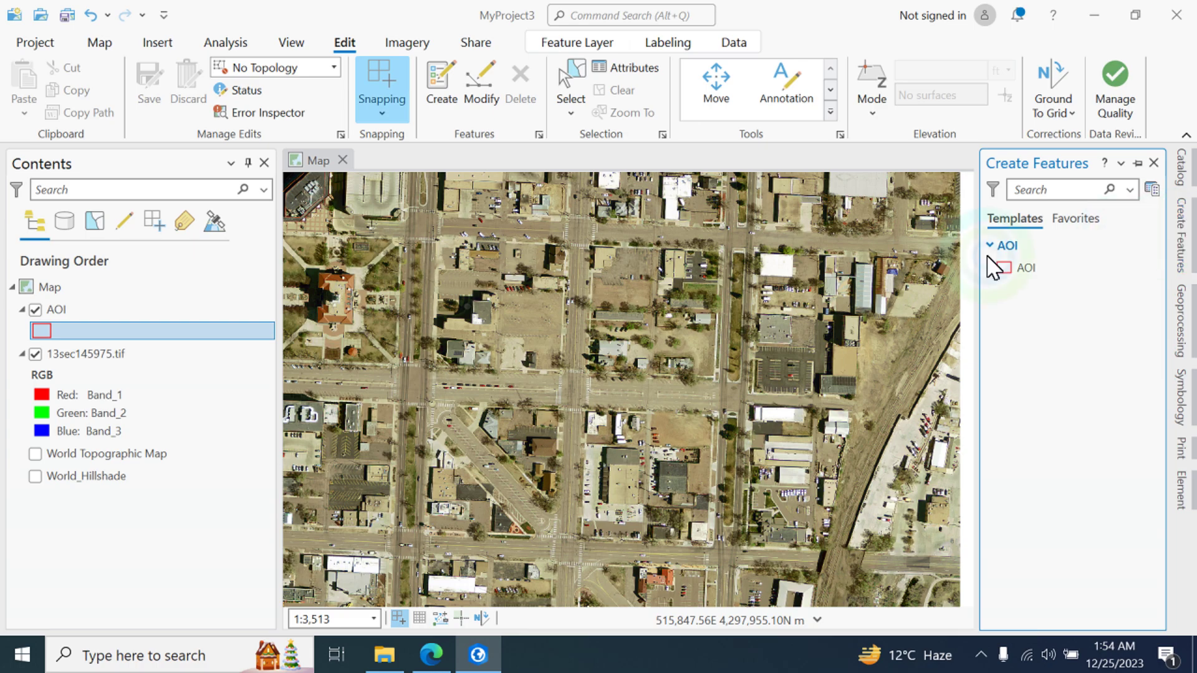
pyautogui.click(544, 299)
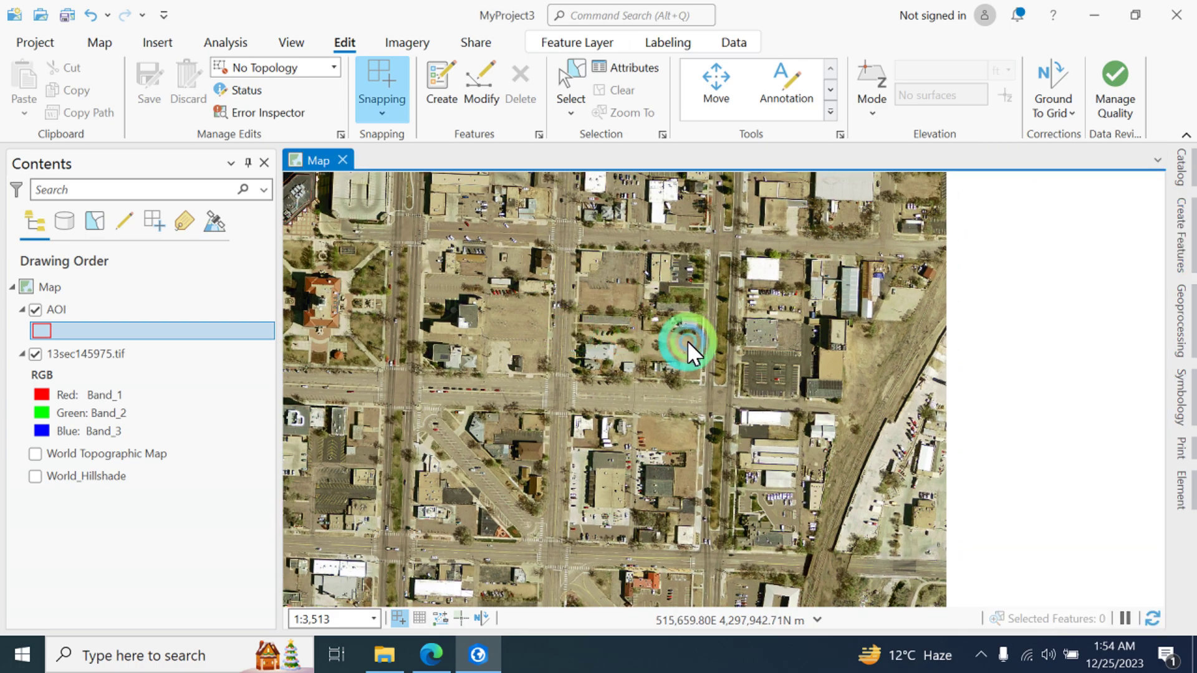
pyautogui.click(1180, 249)
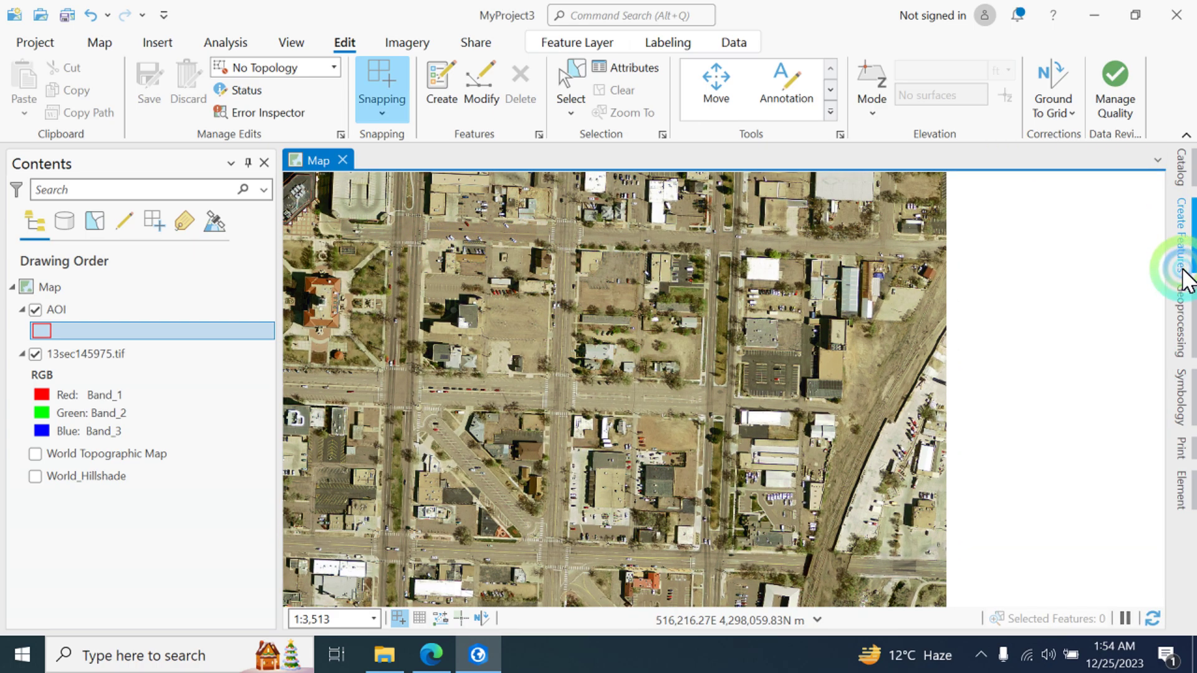
pyautogui.click(1018, 256)
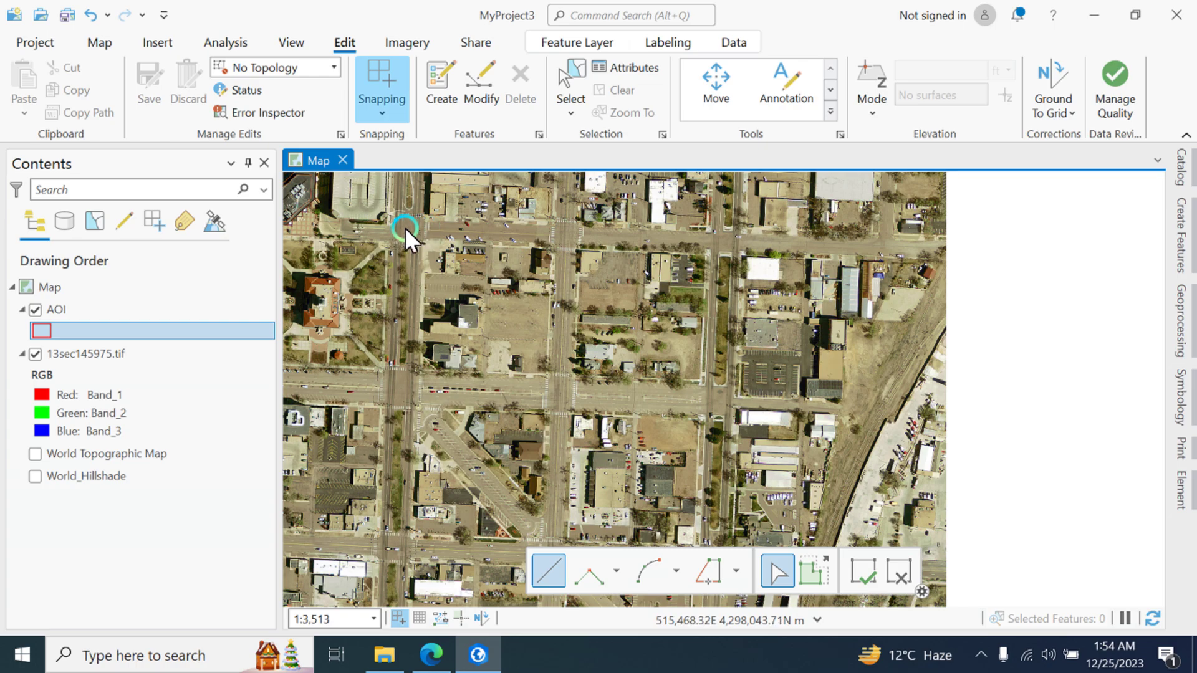
pyautogui.click(386, 232)
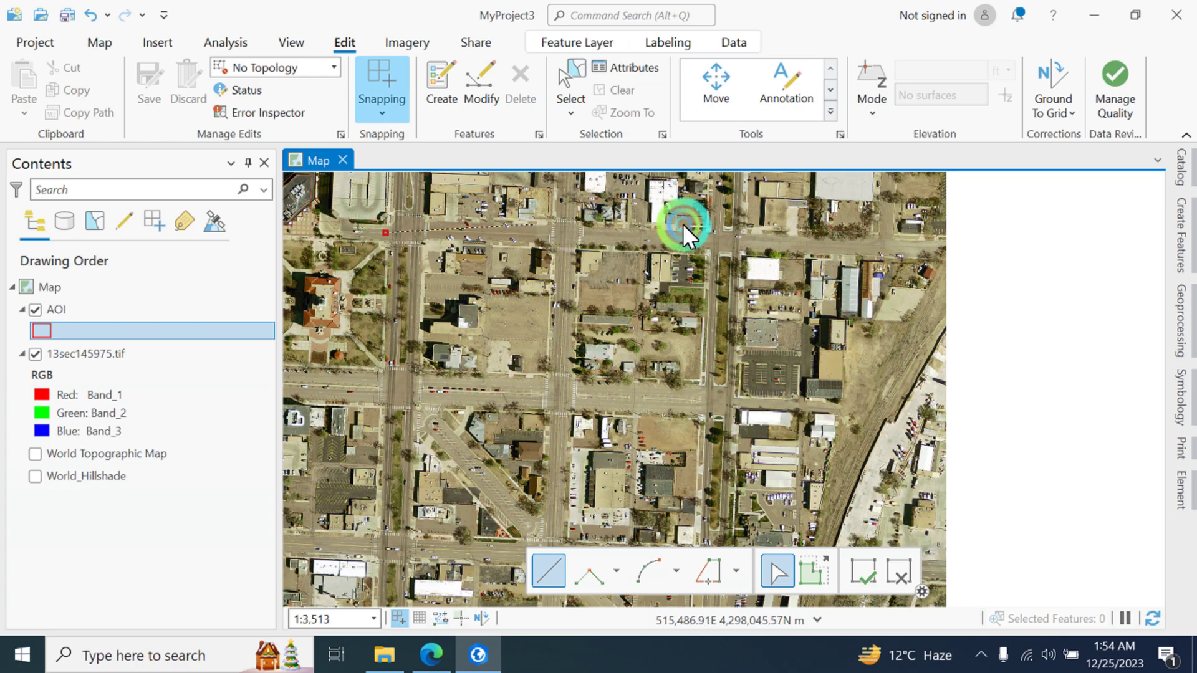
pyautogui.click(717, 240)
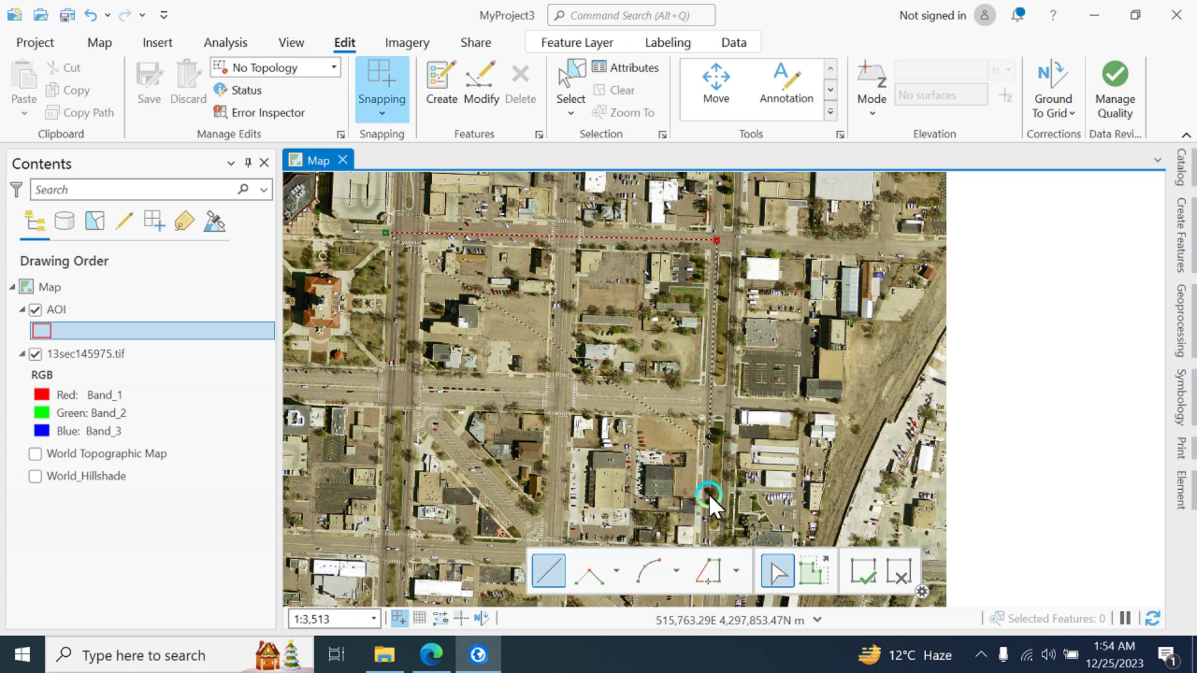
pyautogui.moveTo(709, 518); pyautogui.dragTo(707, 419)
pyautogui.click(702, 460)
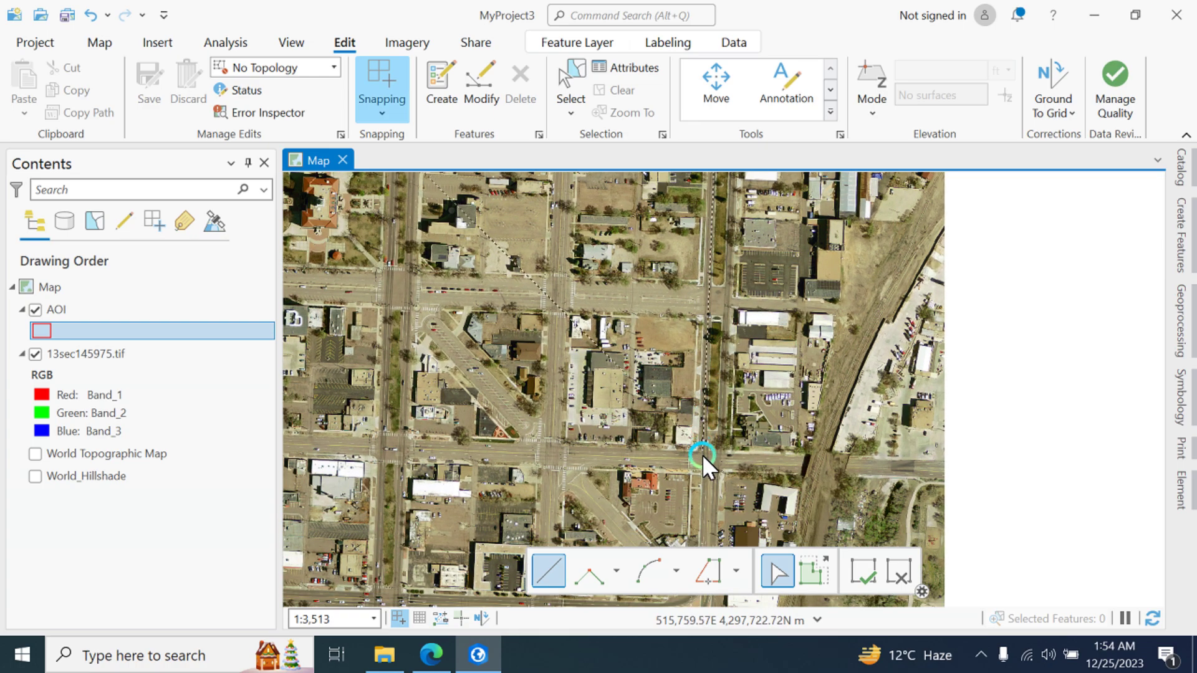
pyautogui.doubleClick(381, 451)
pyautogui.moveTo(562, 344)
pyautogui.mouseDown()
pyautogui.moveTo(583, 403)
pyautogui.moveTo(598, 388)
pyautogui.mouseUp()
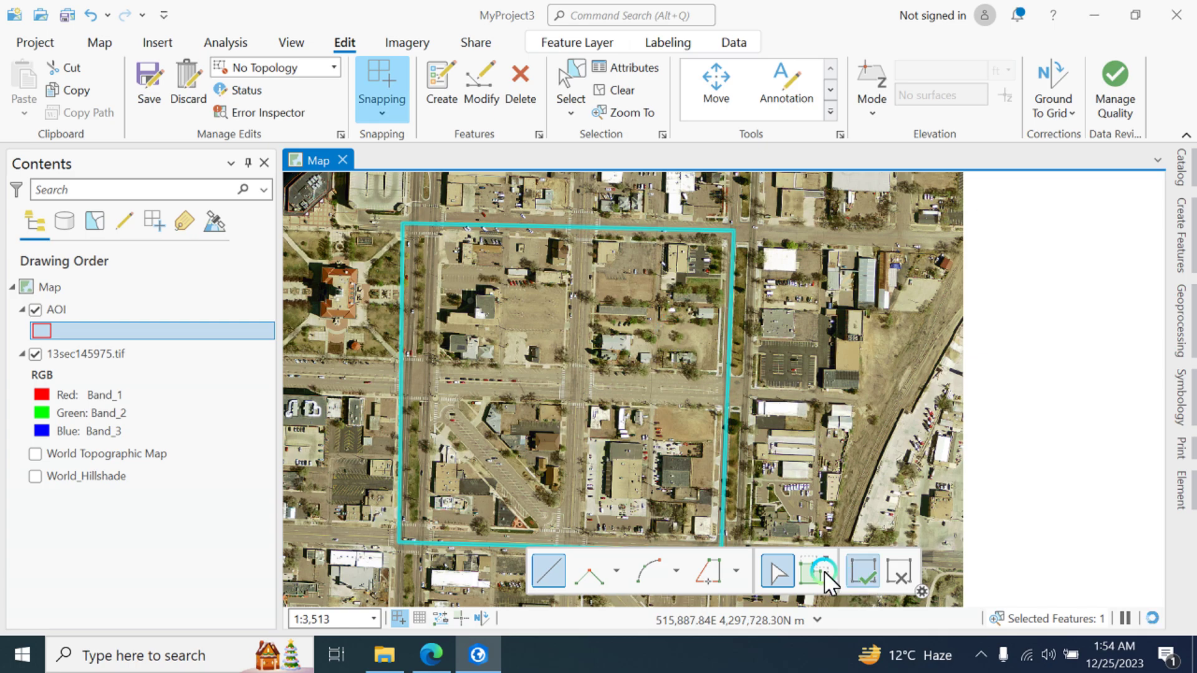
pyautogui.click(852, 569)
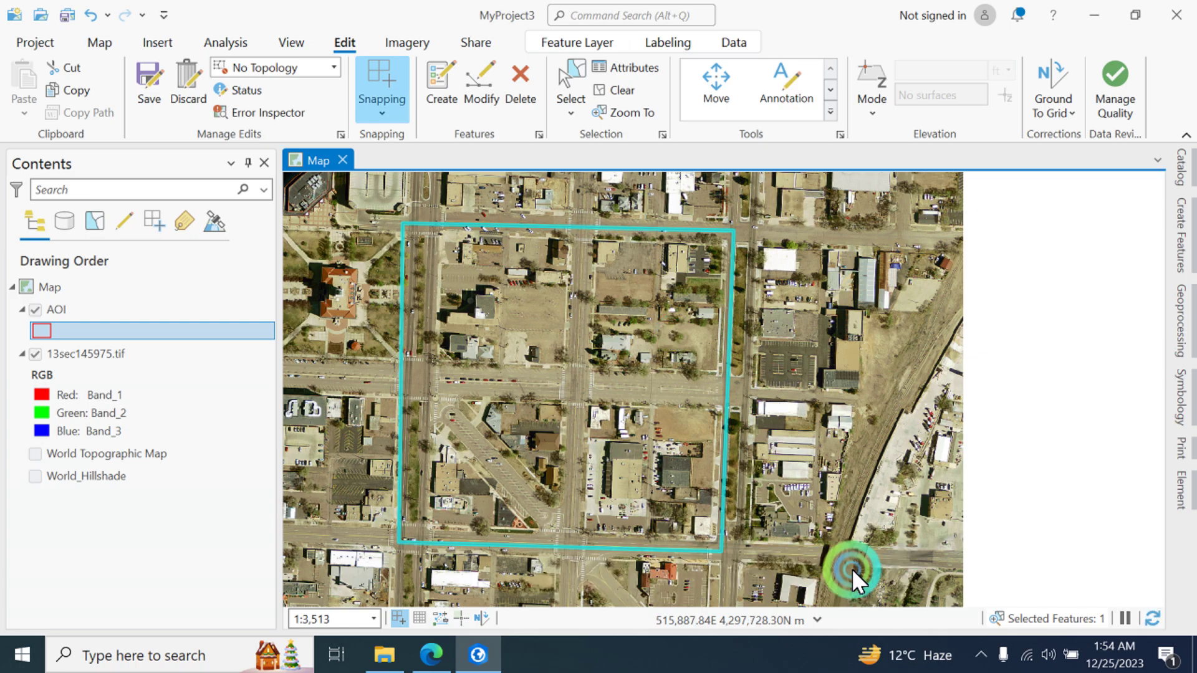
# Step: Save the edits to the AOI layer
pyautogui.click(153, 80)
pyautogui.click(617, 355)
pyautogui.moveTo(803, 359); pyautogui.dragTo(804, 337)
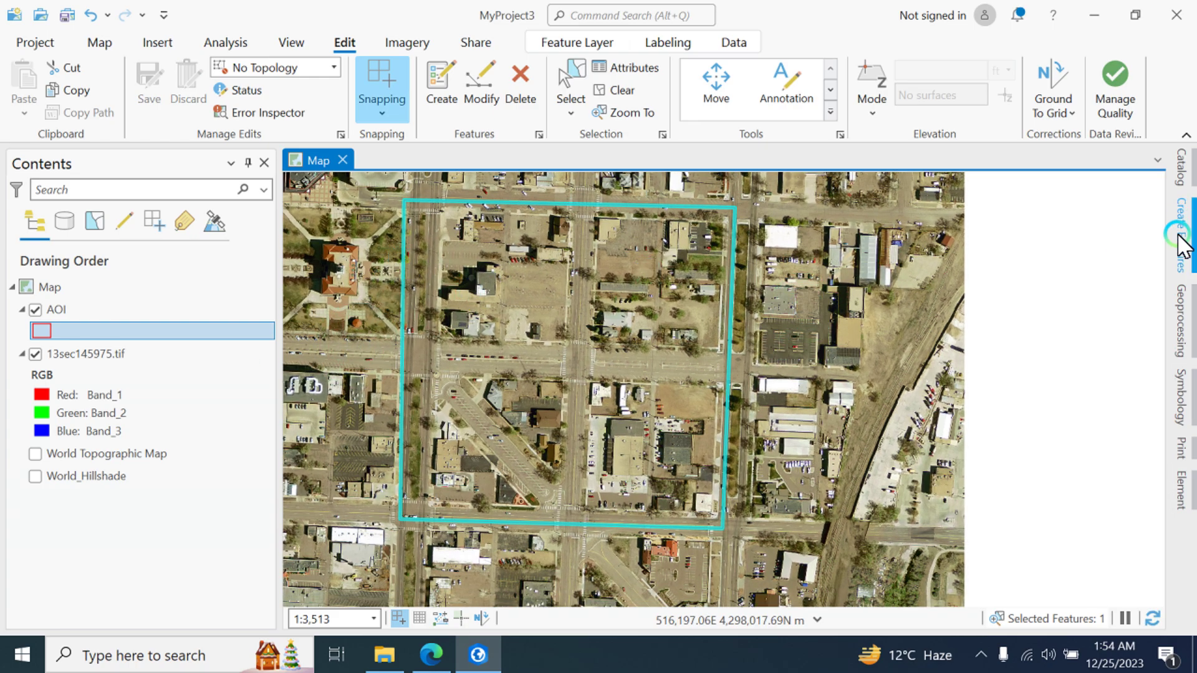
# Step: Search the geoprocessing tools for "detect object" and open Detect Objects Using Deep Learning
pyautogui.click(1181, 321)
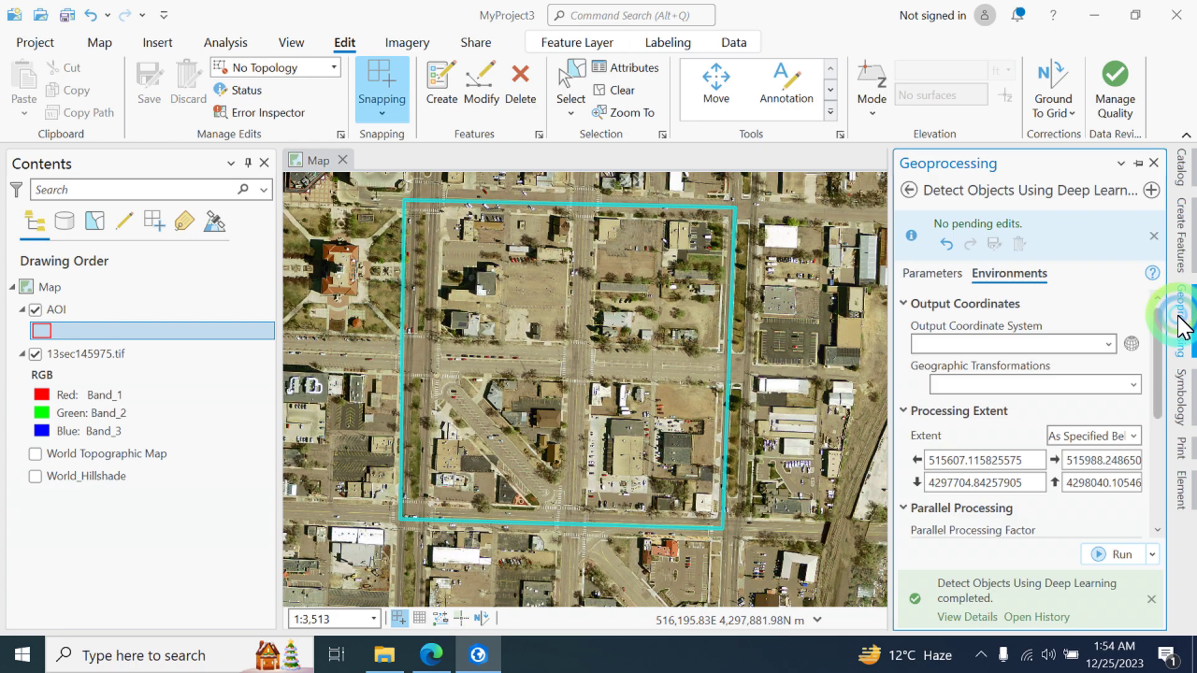
pyautogui.click(904, 192)
pyautogui.click(1001, 191)
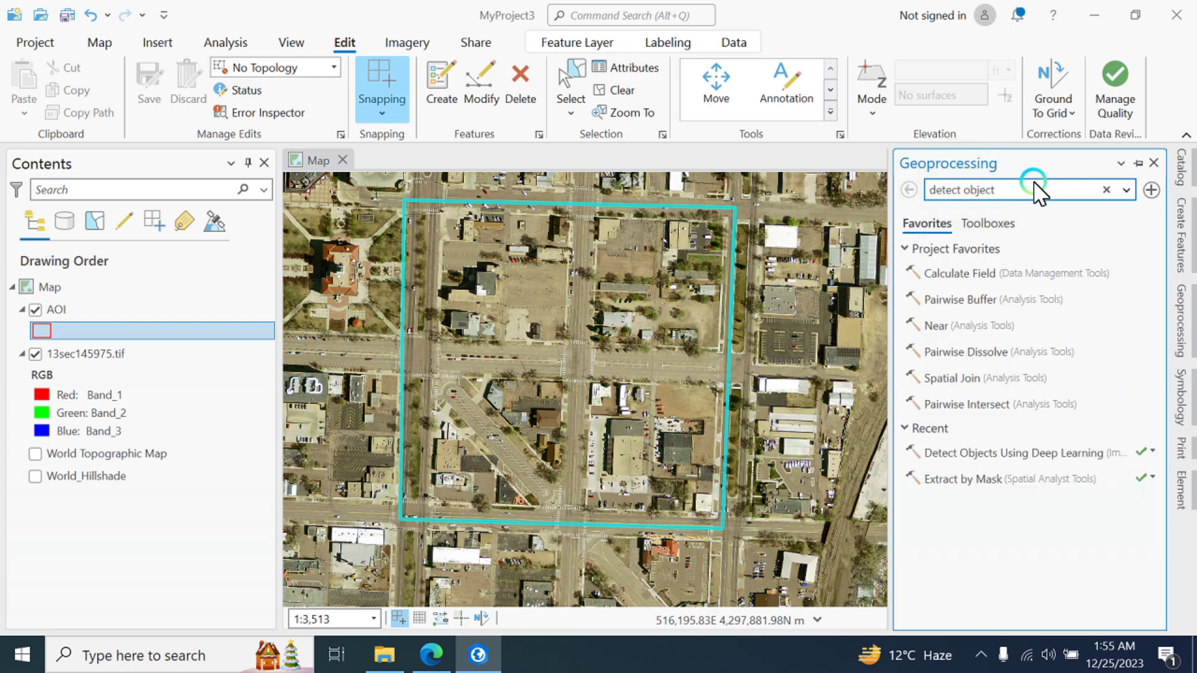
pyautogui.click(1087, 191)
pyautogui.click(942, 232)
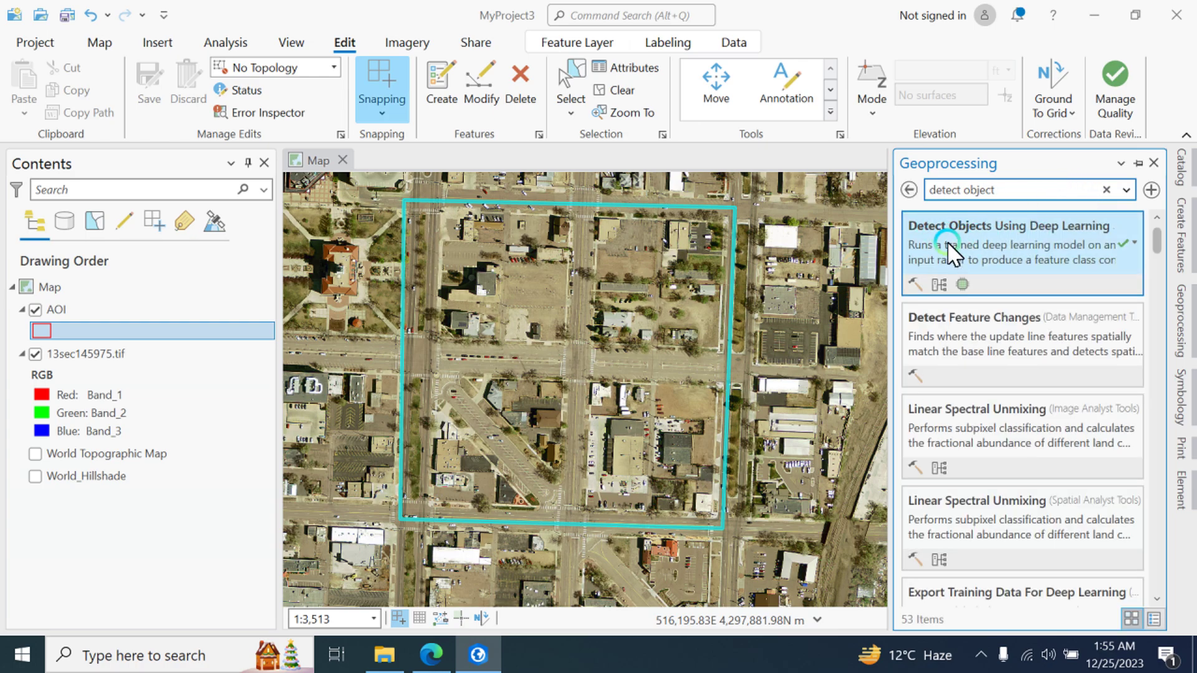
pyautogui.click(1058, 232)
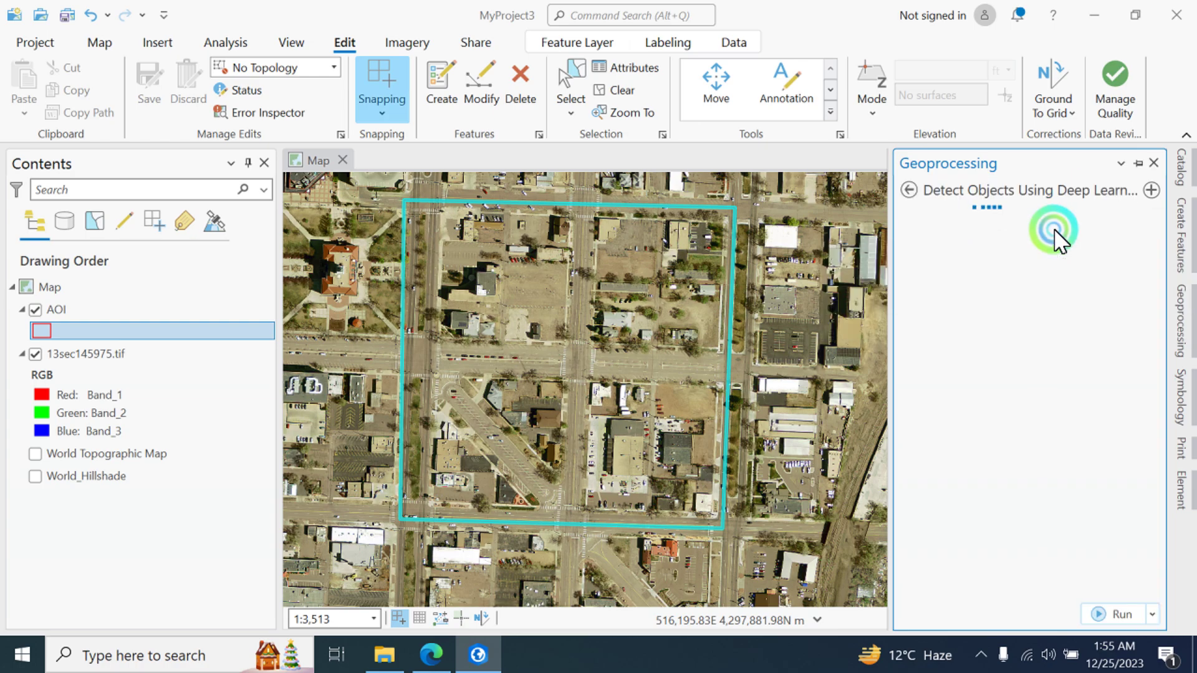
# Step: Set the tool's input raster to 13sec145975.tif and check the output detected objects path
pyautogui.click(1126, 268)
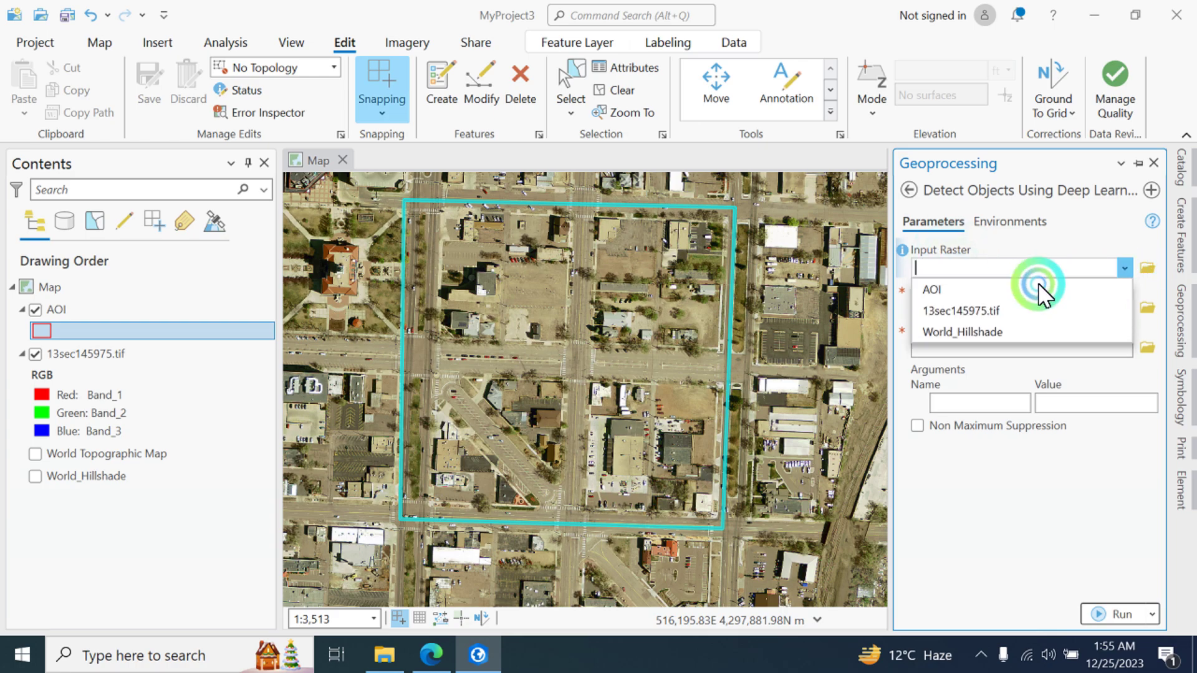
pyautogui.click(949, 311)
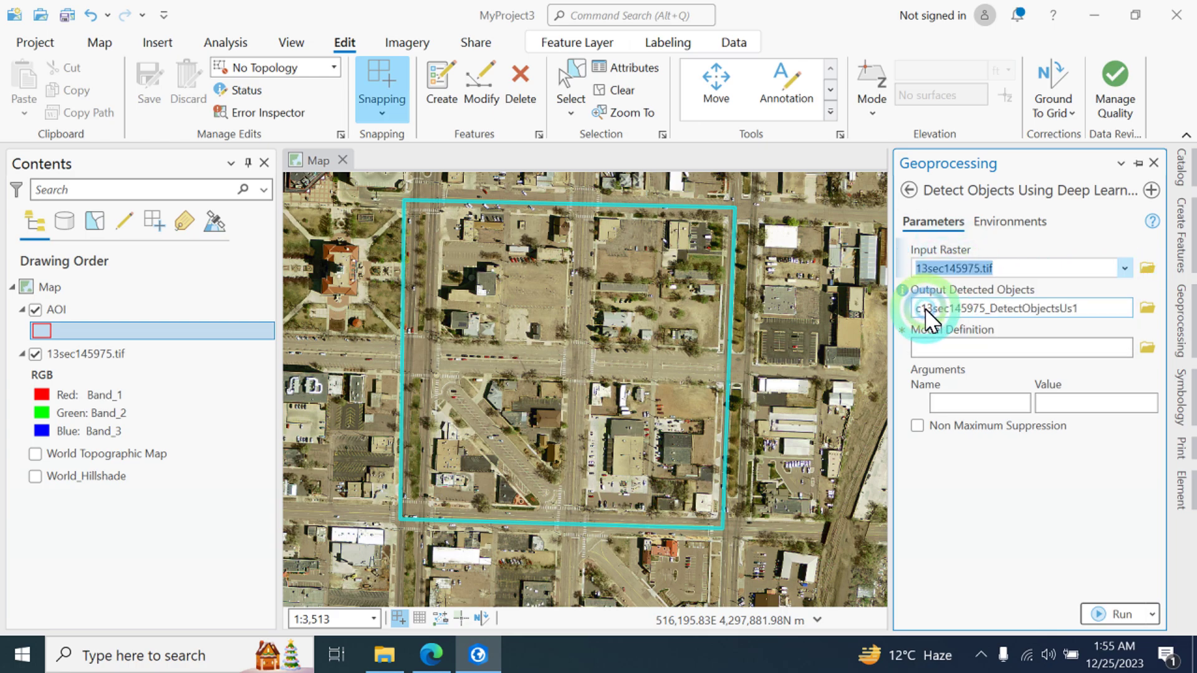
pyautogui.moveTo(1088, 312); pyautogui.dragTo(891, 323)
pyautogui.click(1095, 312)
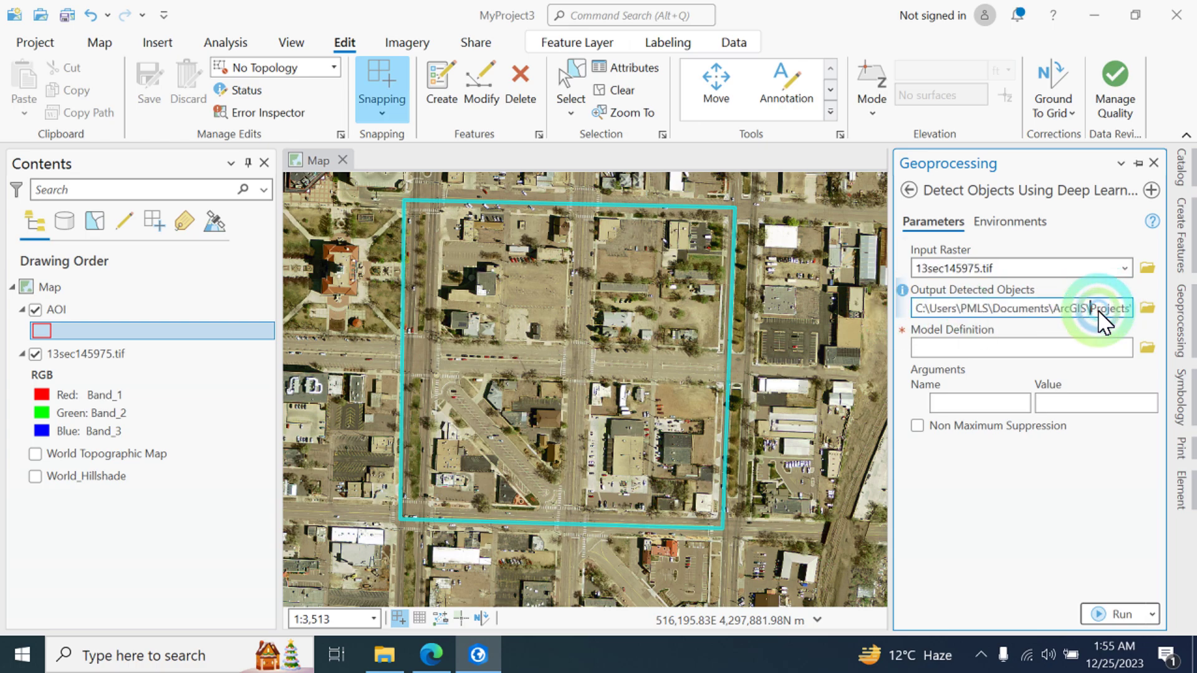
# Step: Check the Tree Detection model page in Edge, and load TreeDetection.dlpk from Downloads as the model definition in ArcGIS Pro
pyautogui.click(1057, 346)
pyautogui.click(1148, 347)
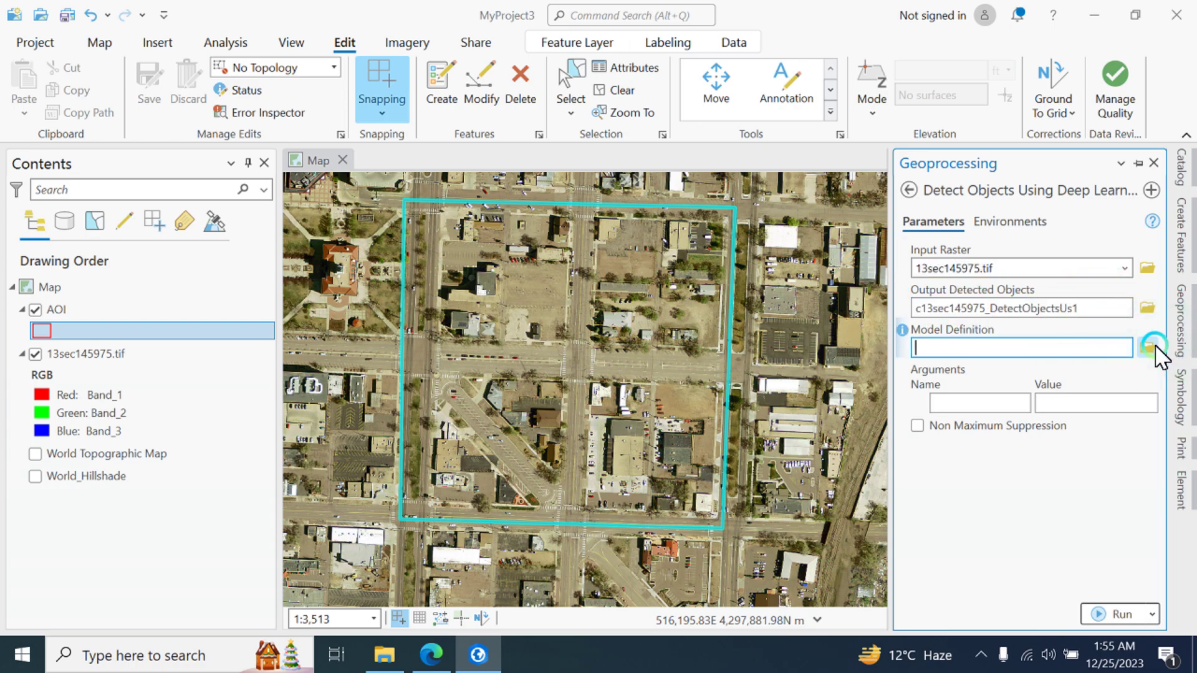
pyautogui.click(952, 333)
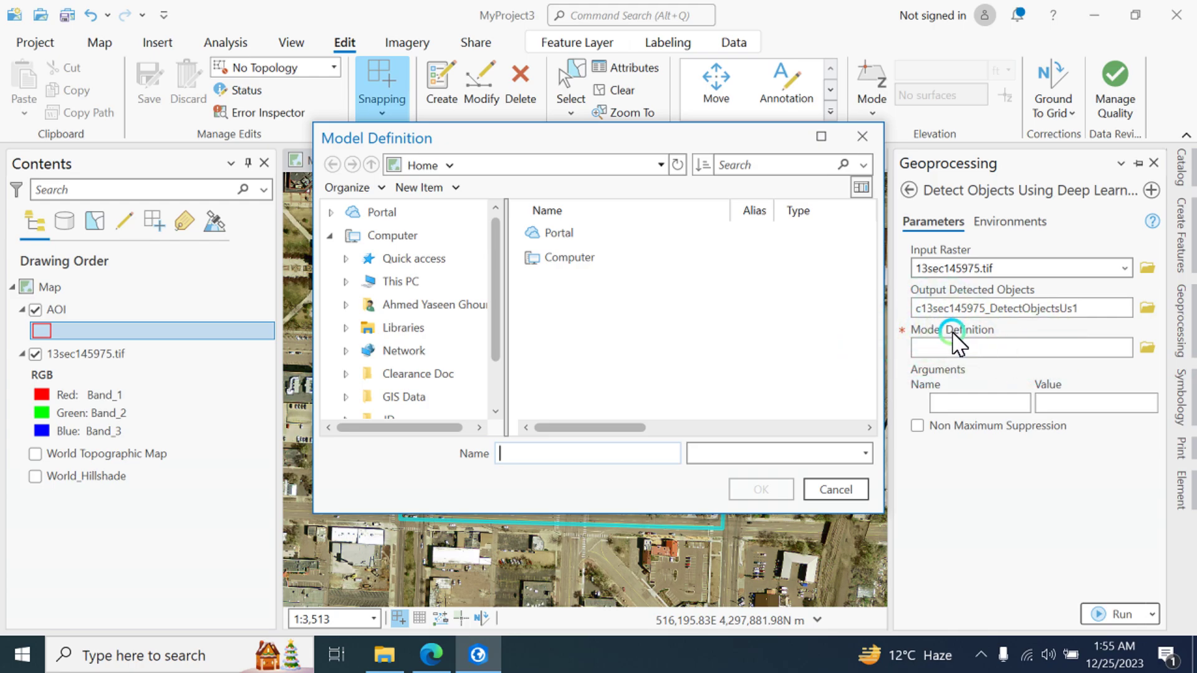
pyautogui.click(431, 655)
pyautogui.click(609, 14)
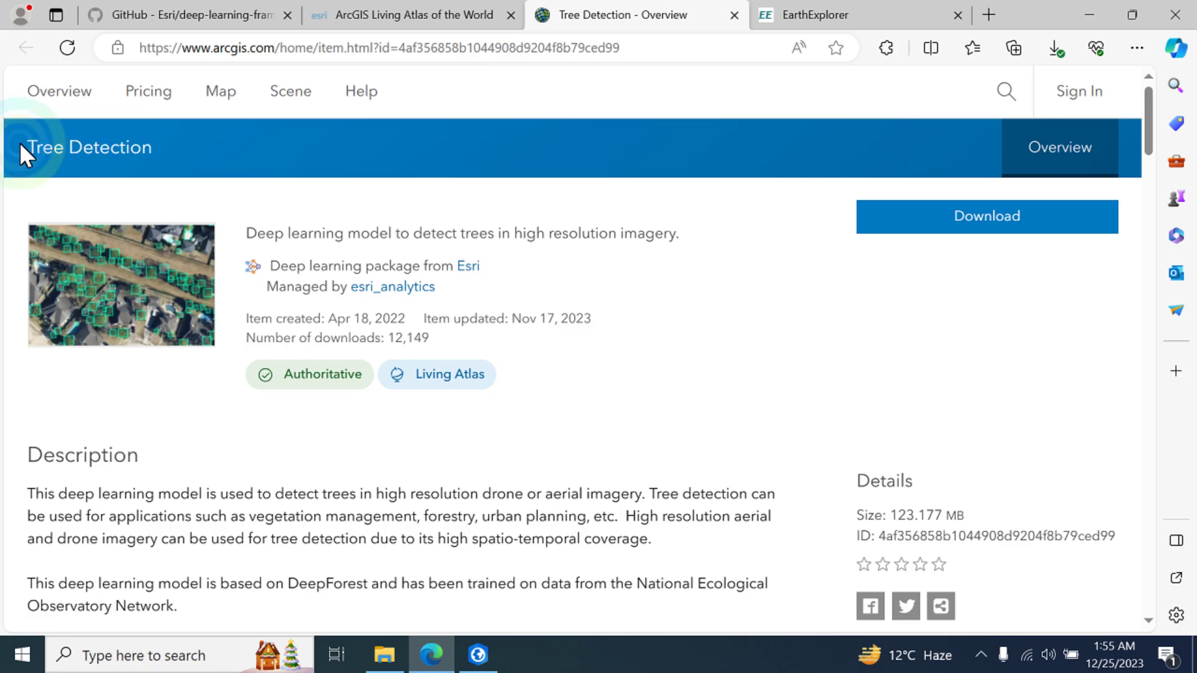
pyautogui.click(924, 229)
pyautogui.click(1091, 19)
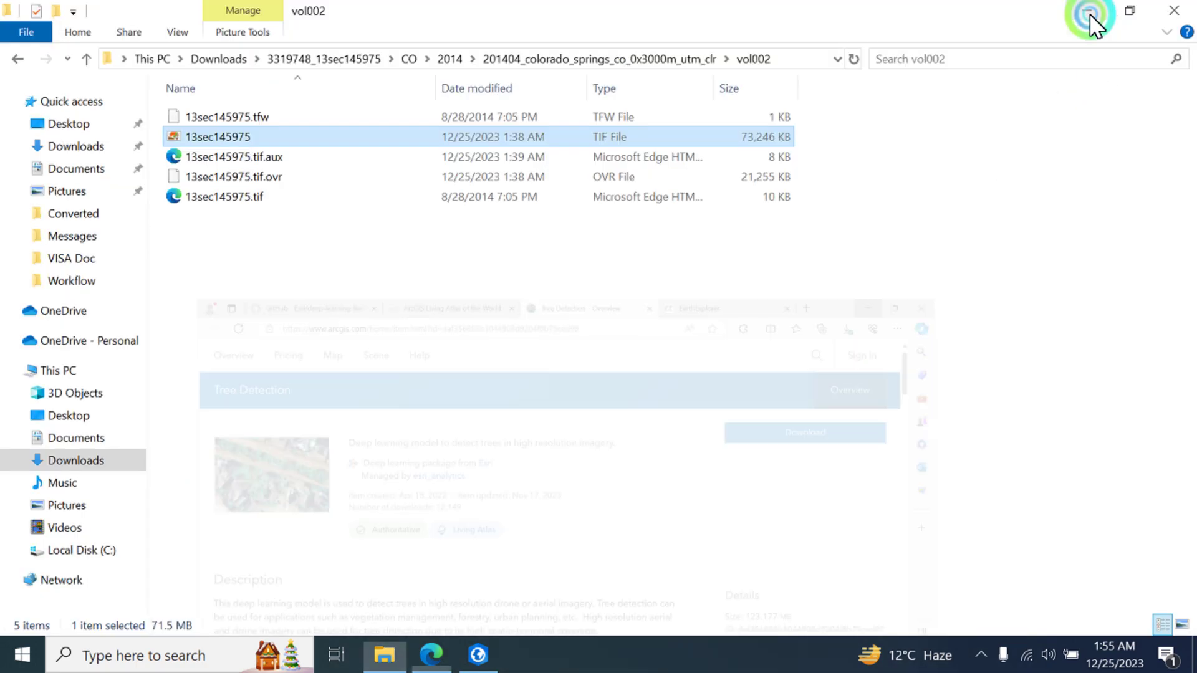
pyautogui.click(1088, 13)
pyautogui.click(1150, 349)
pyautogui.scroll(-5, 659, 347)
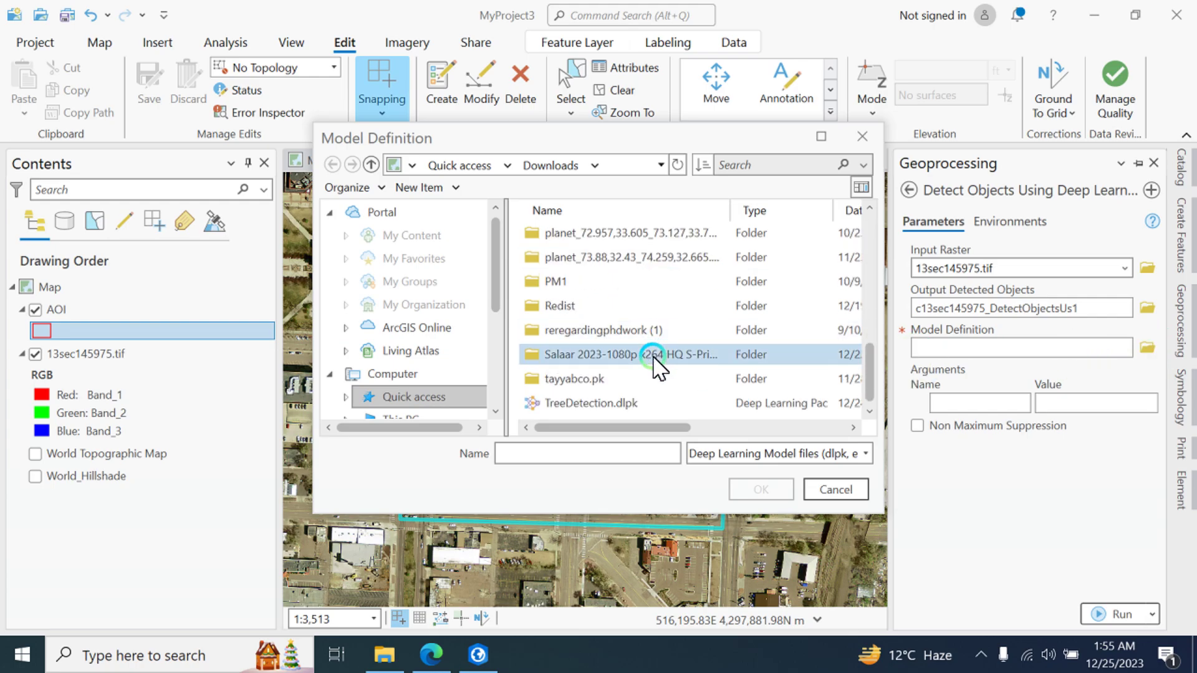
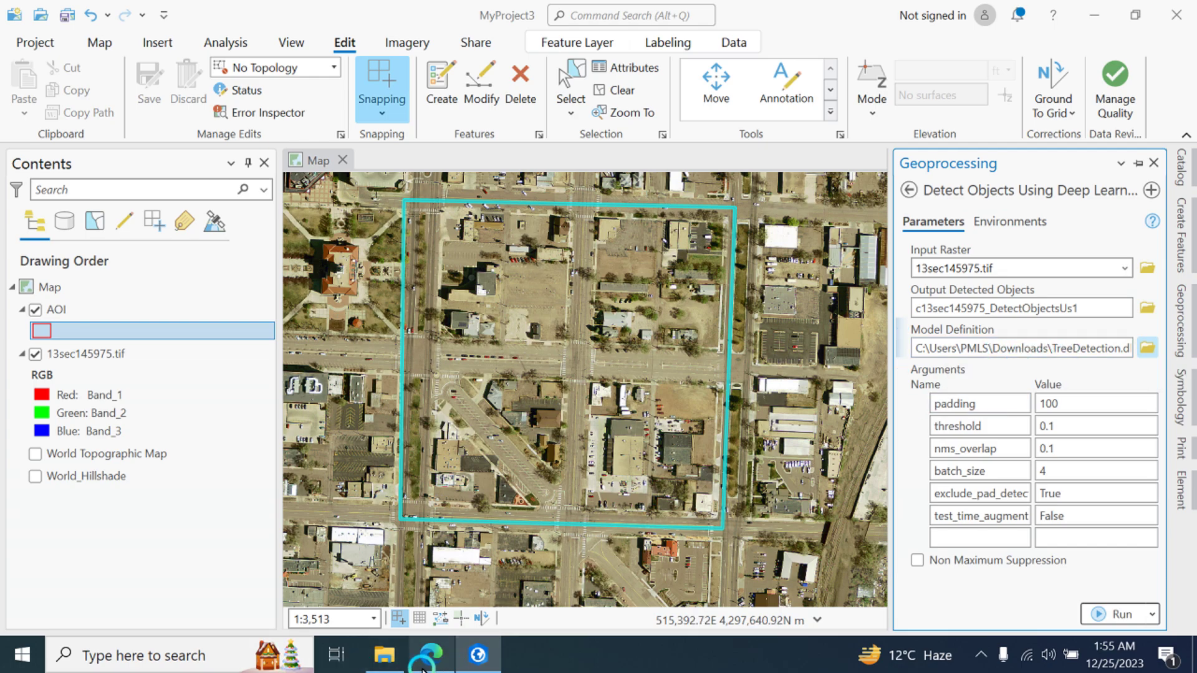
# Step: Locate the ProDeepLearning installer in the ArcGIS_Pro_30_Deep_Learning_Libraries folder under Downloads in File Explorer
pyautogui.click(387, 654)
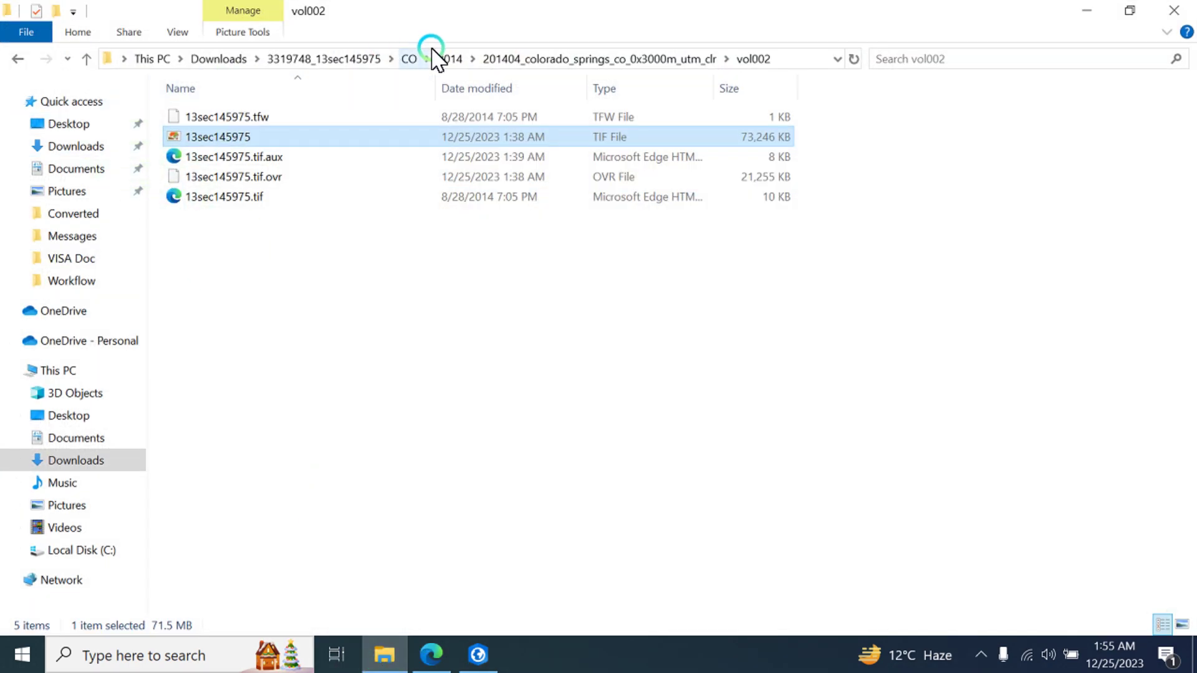
pyautogui.click(224, 59)
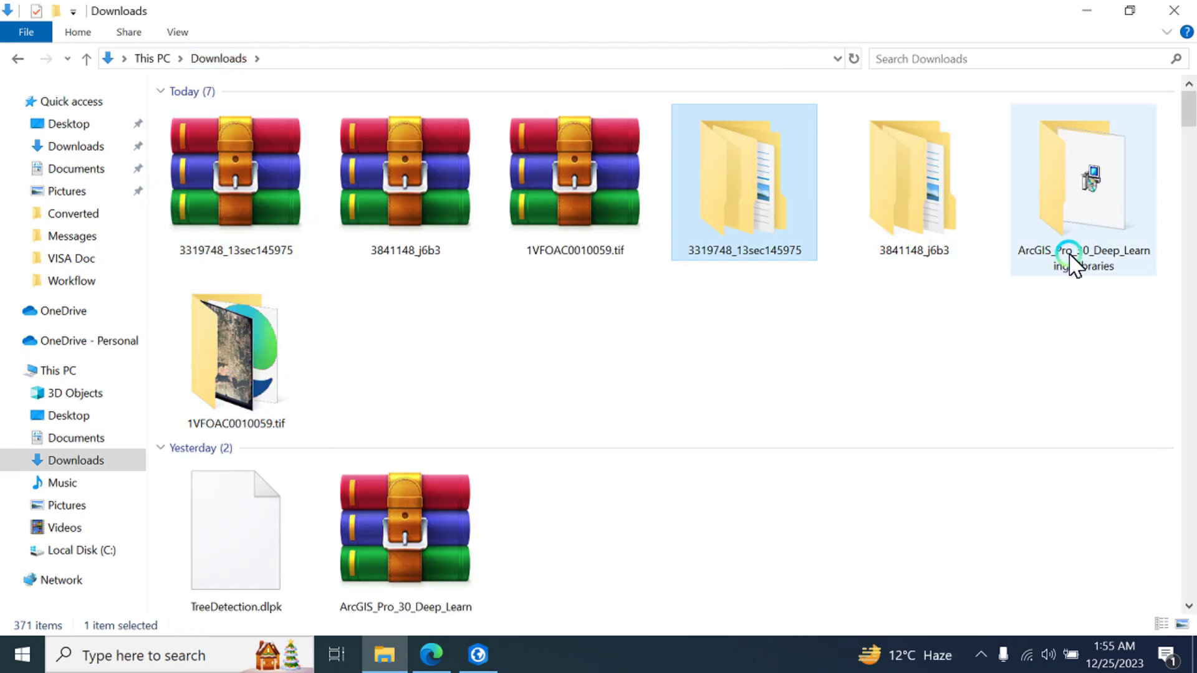
pyautogui.doubleClick(1115, 258)
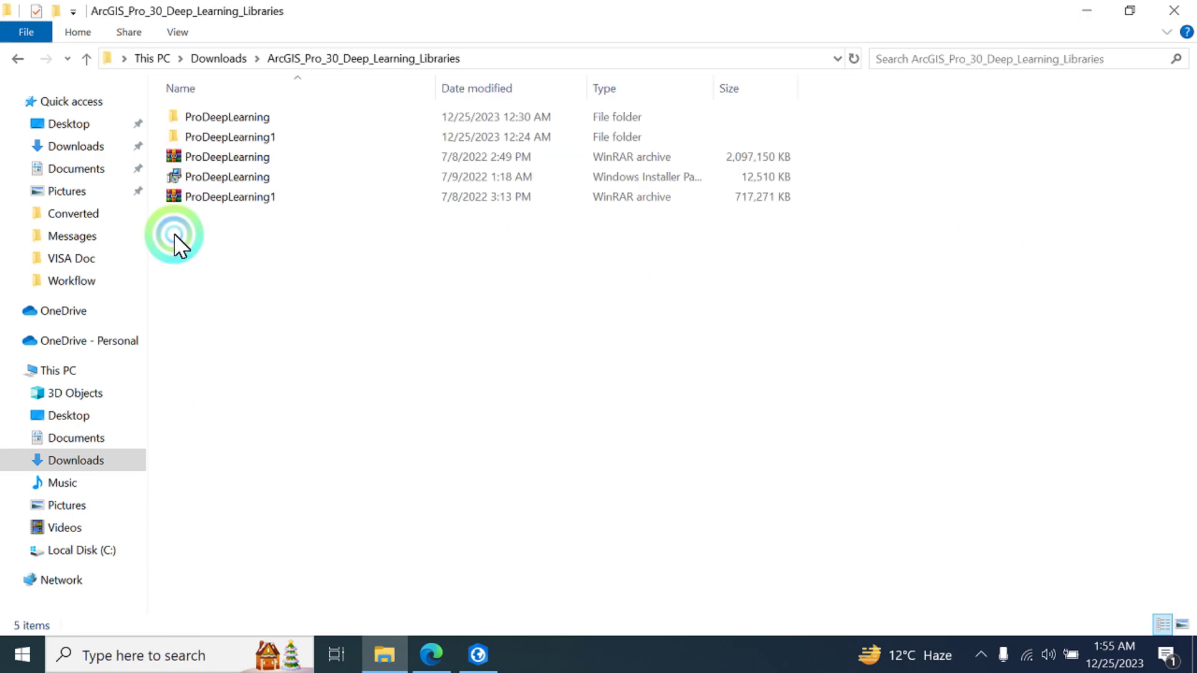
pyautogui.doubleClick(240, 178)
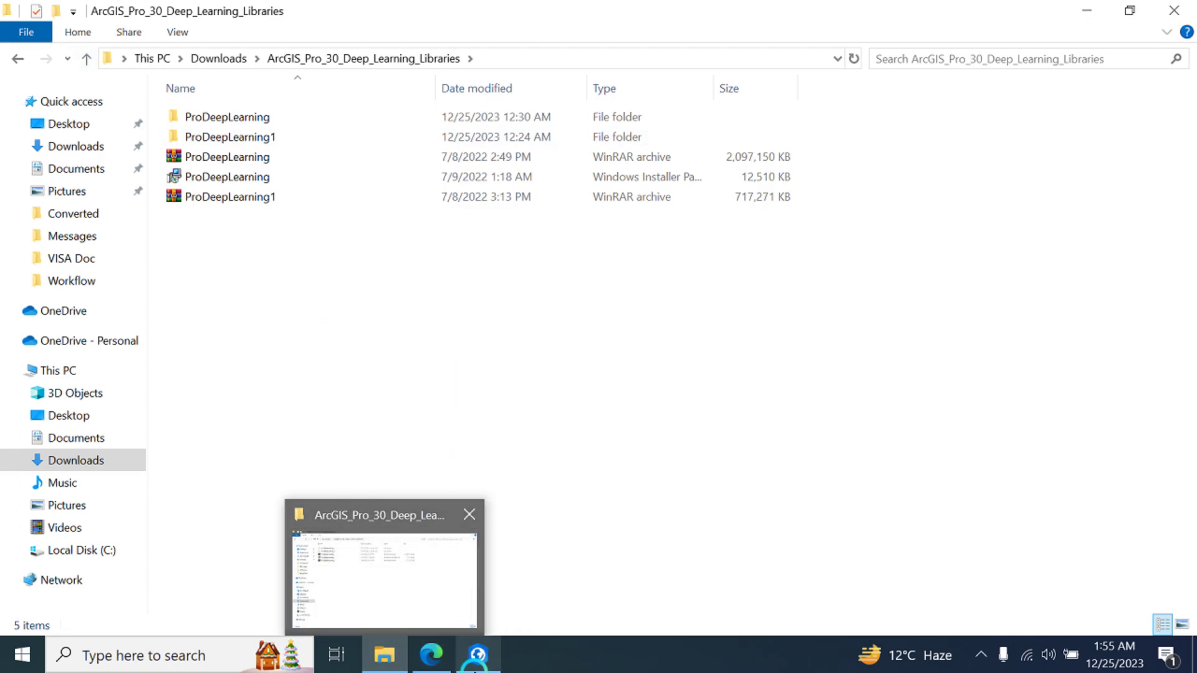
# Step: Switch back to ArcGIS Pro and set the detection tool's processing extent to match the AOI layer
pyautogui.click(477, 656)
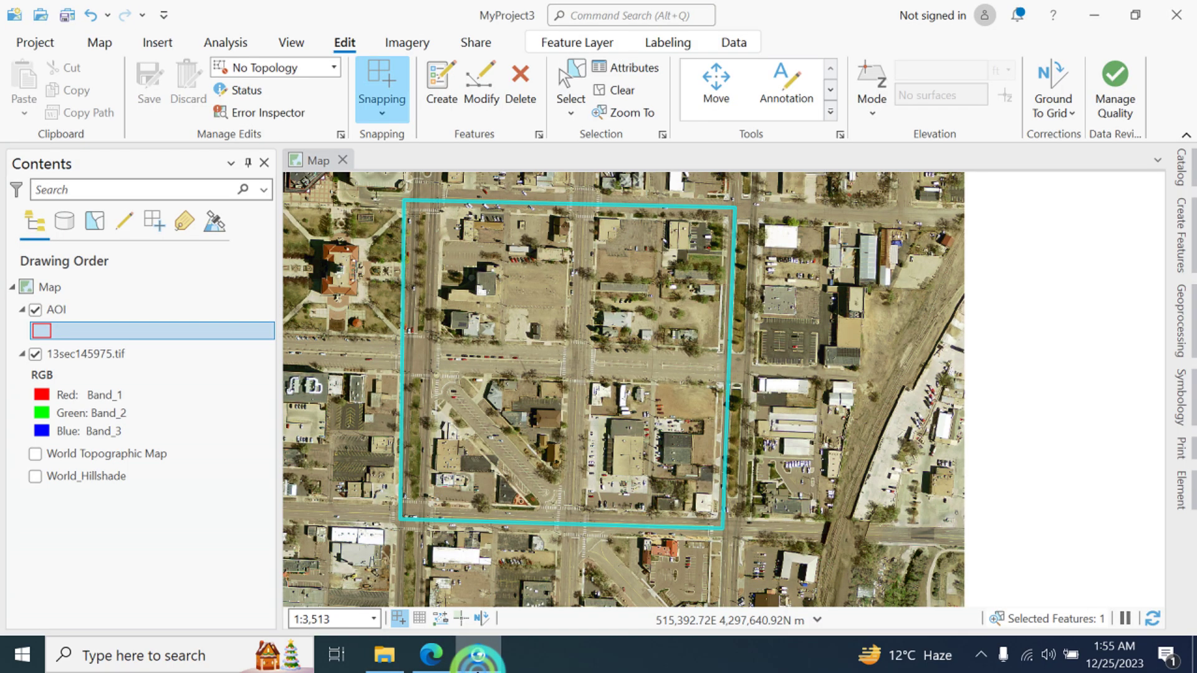
pyautogui.click(1178, 315)
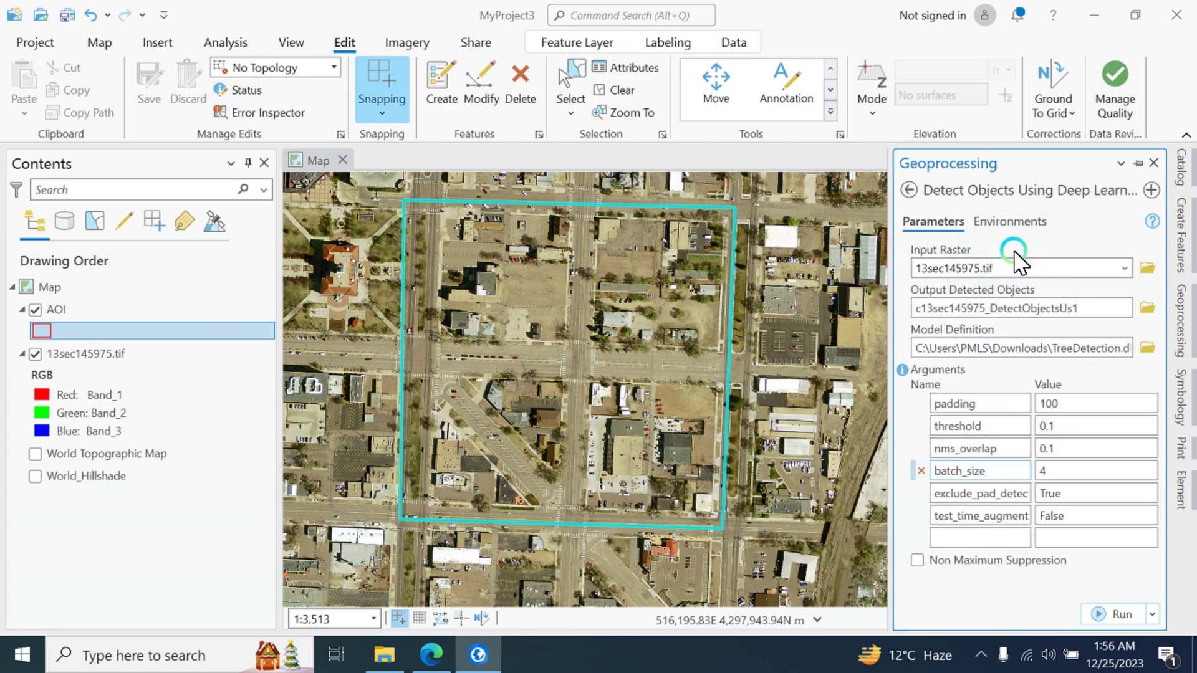
pyautogui.click(1022, 222)
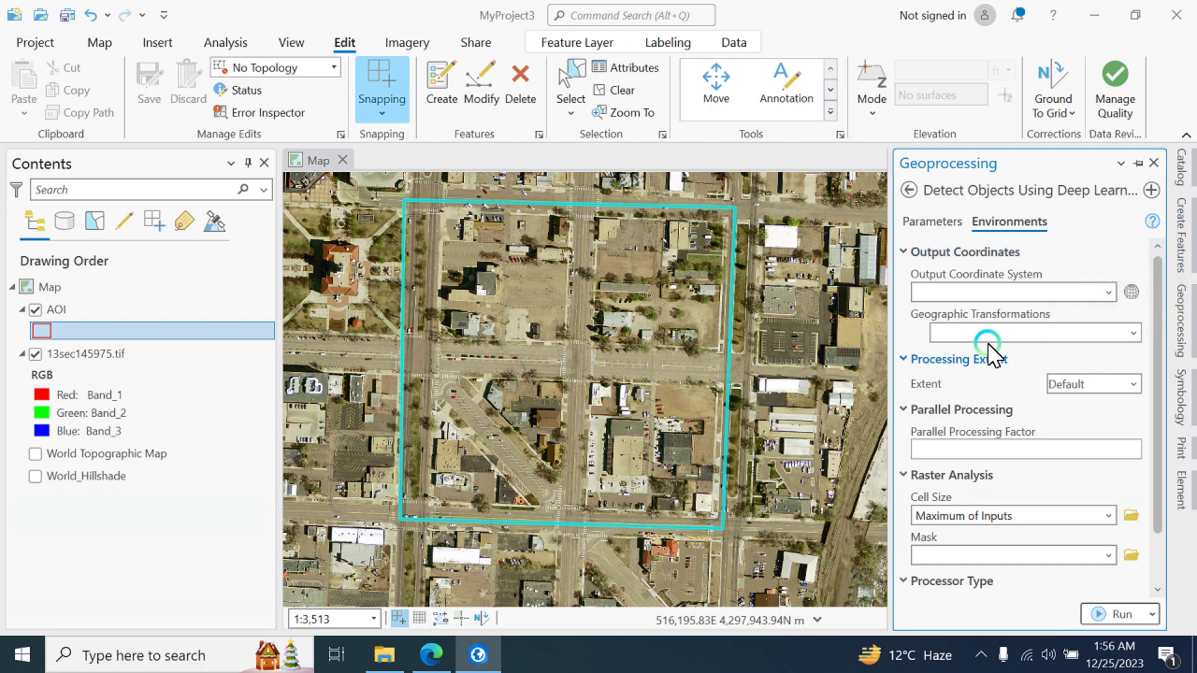
pyautogui.scroll(-2, 997, 355)
pyautogui.click(1101, 329)
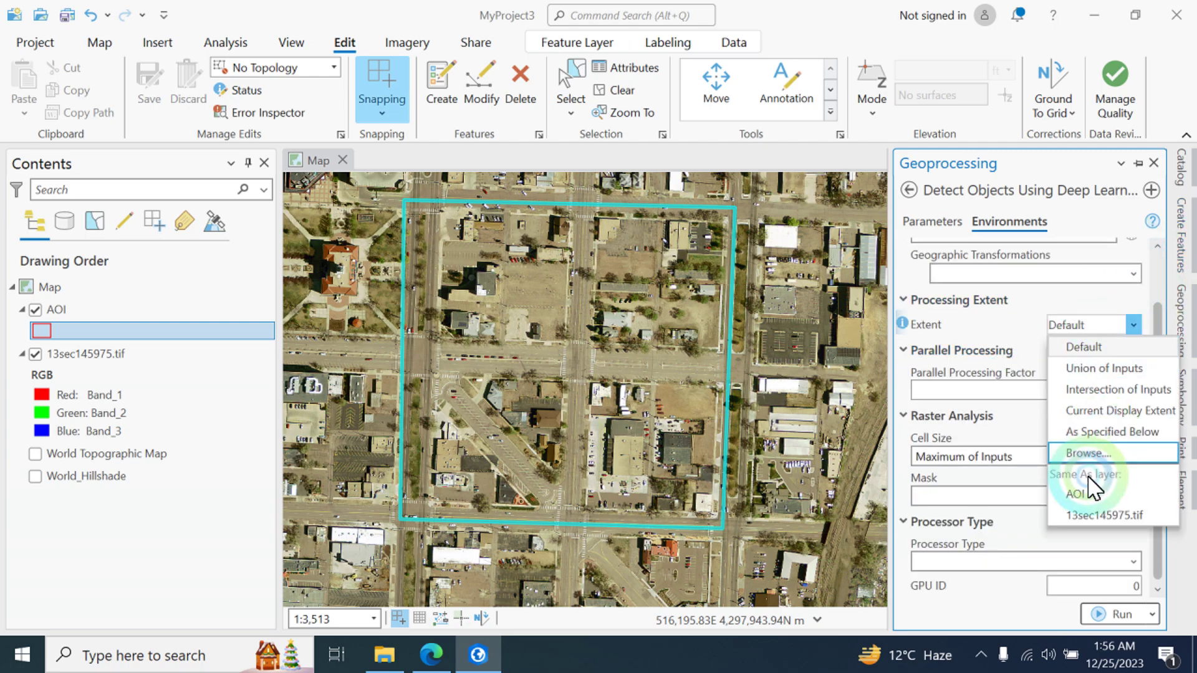
pyautogui.click(1084, 492)
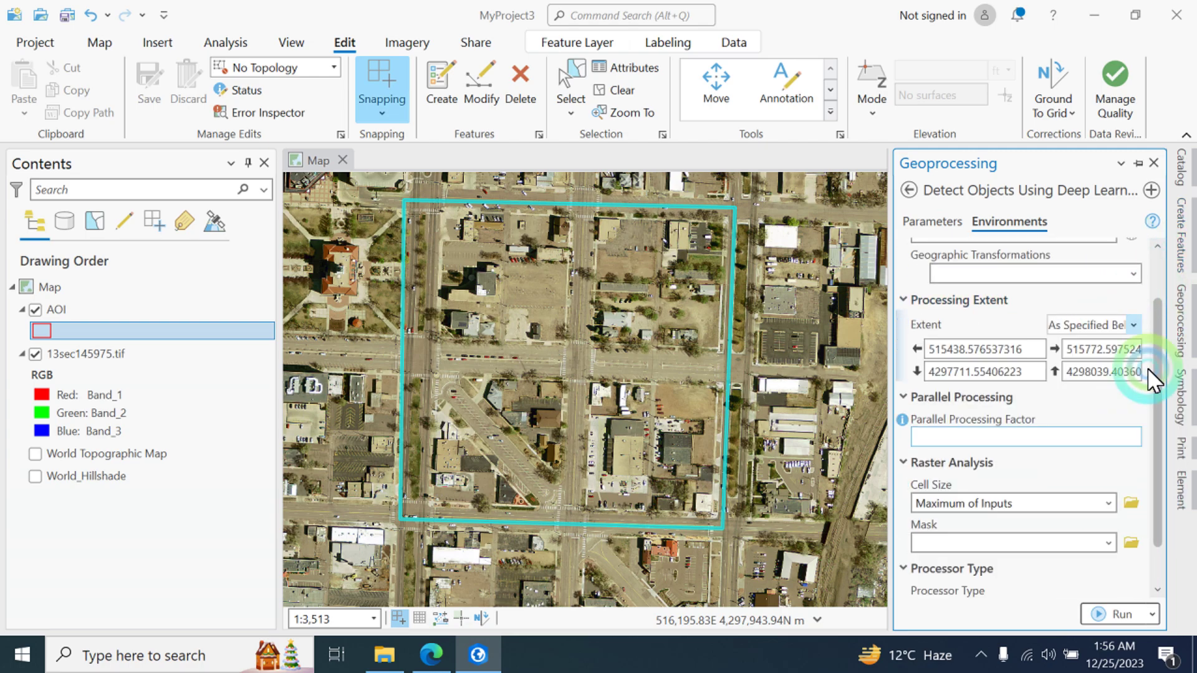
# Step: Check the cell size of 13sec145975.tif in the raster information of its layer properties
pyautogui.scroll(-2, 1042, 436)
pyautogui.click(1044, 459)
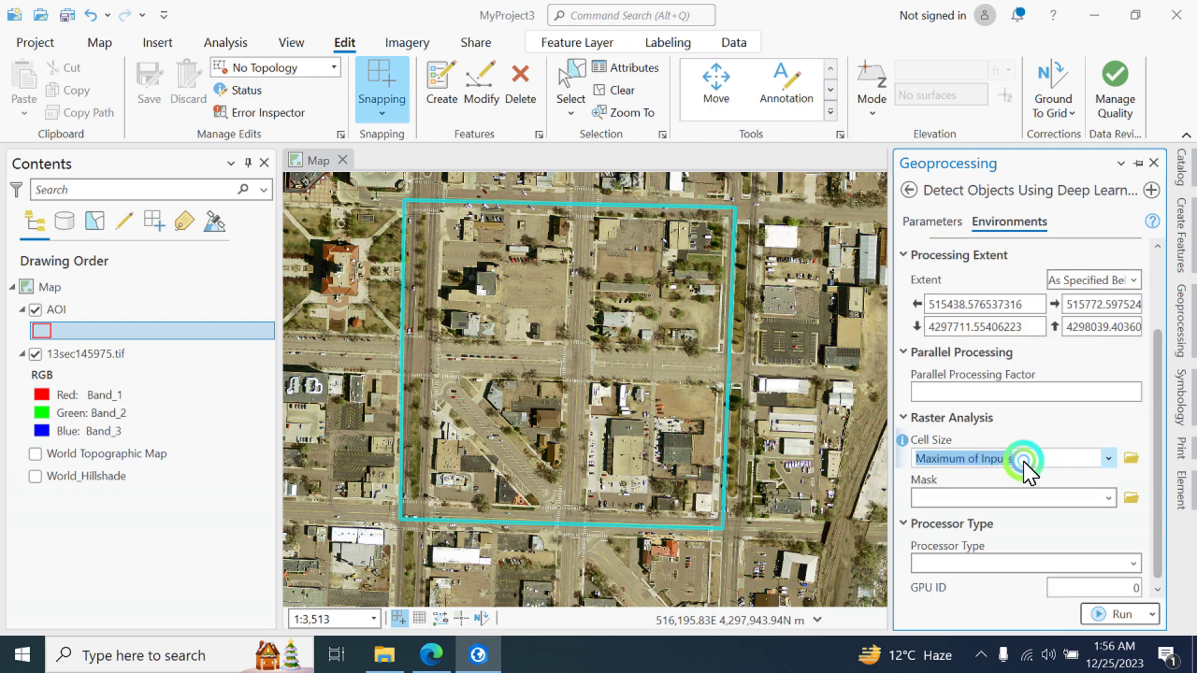
pyautogui.click(94, 372)
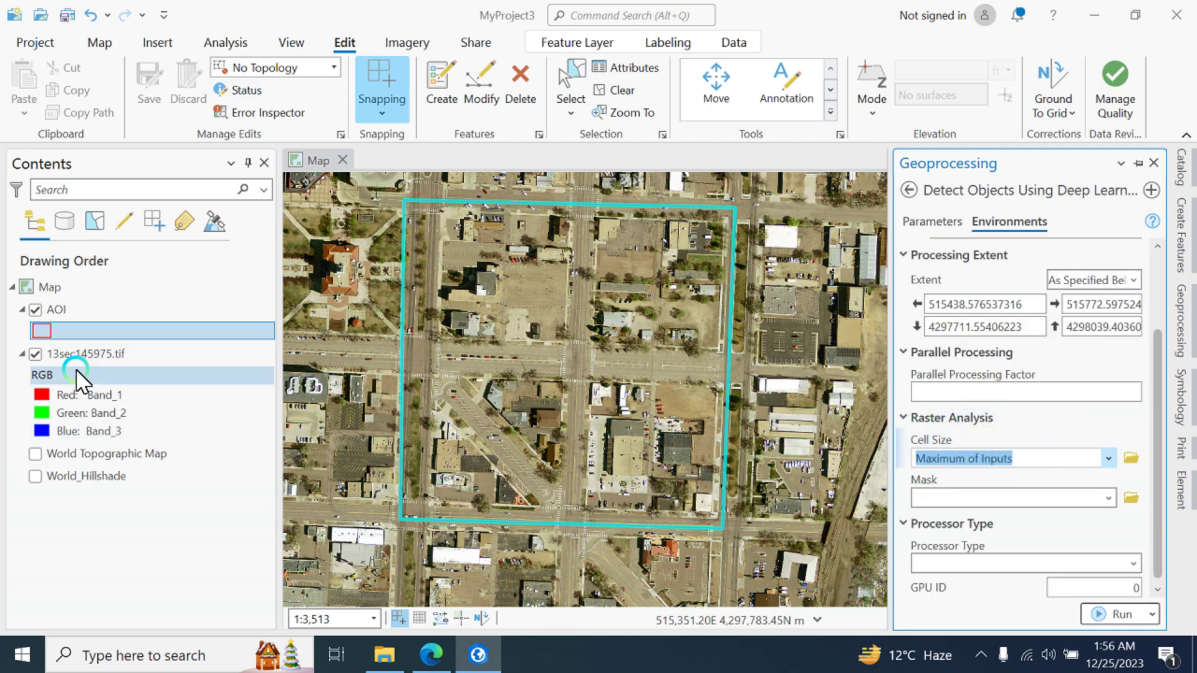
pyautogui.rightClick(94, 372)
pyautogui.click(145, 599)
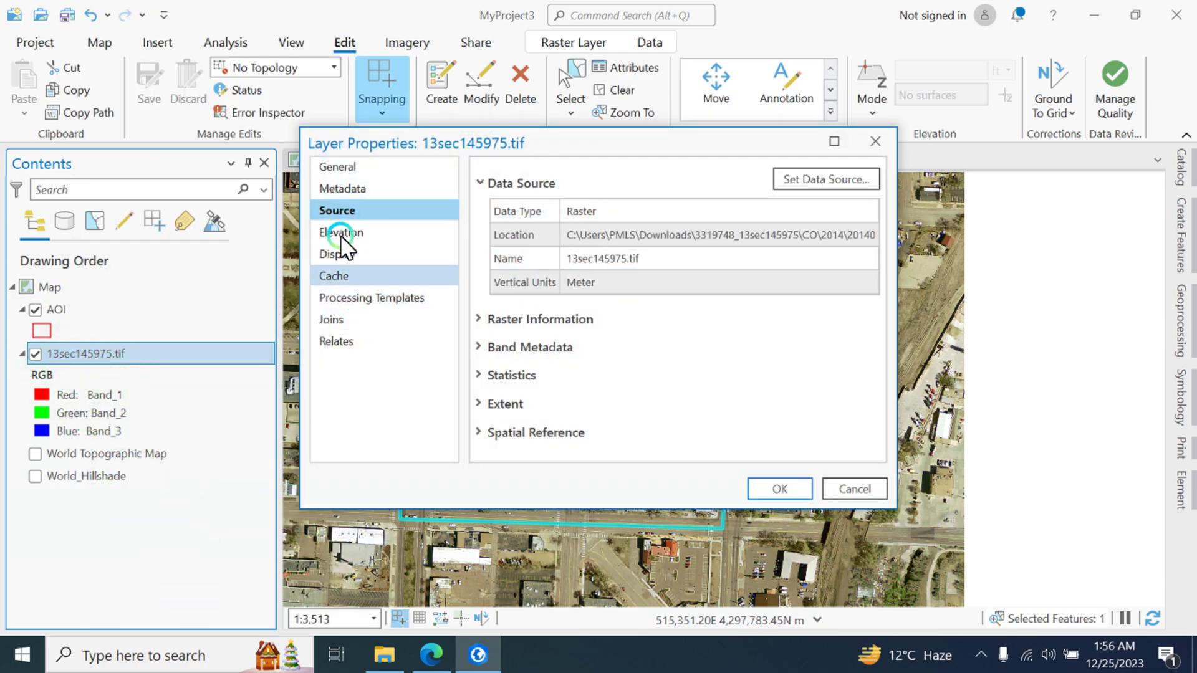
pyautogui.click(510, 320)
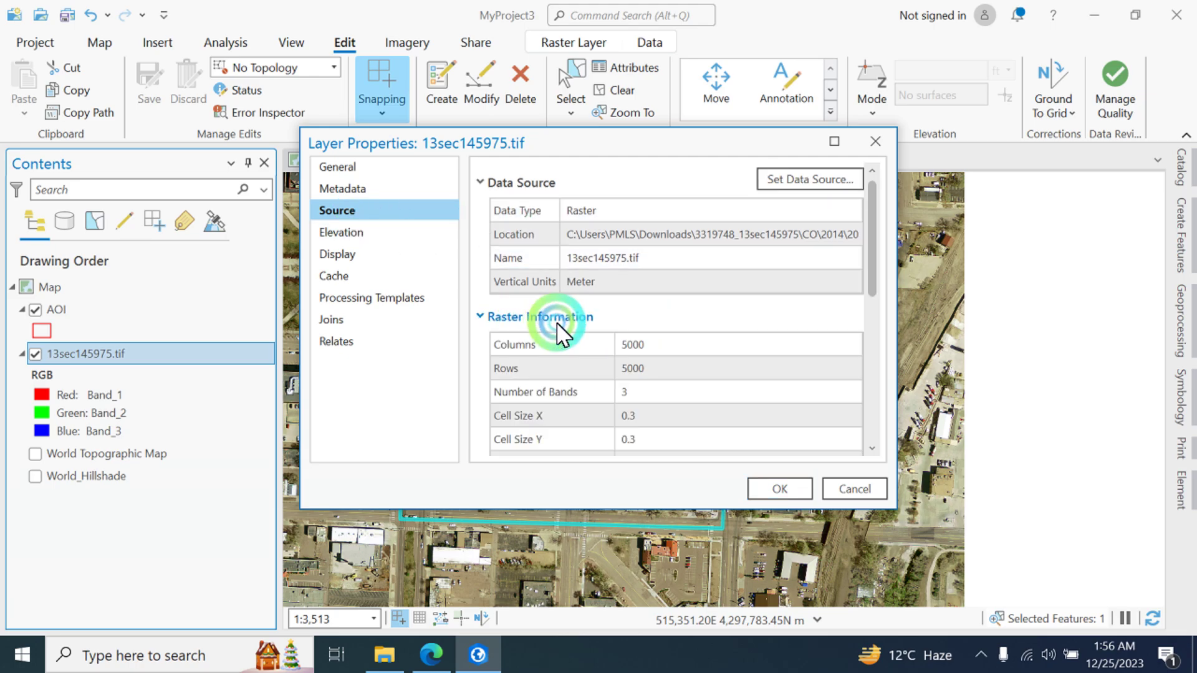
pyautogui.scroll(-3, 617, 368)
pyautogui.click(645, 304)
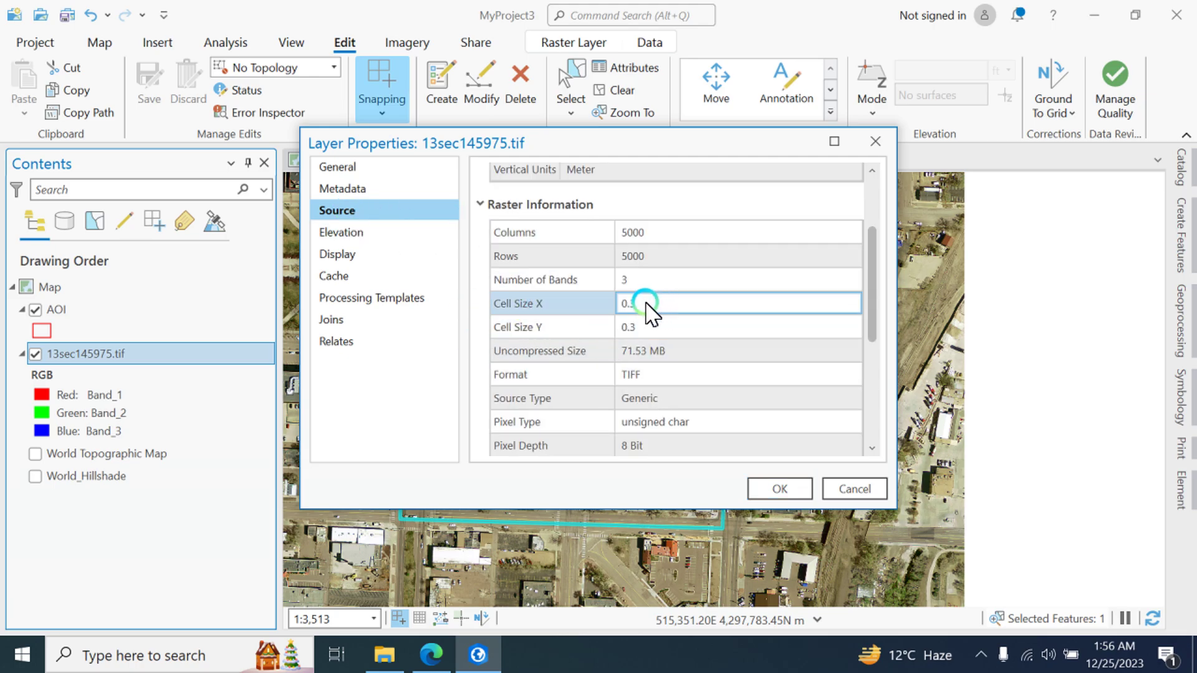
pyautogui.click(646, 303)
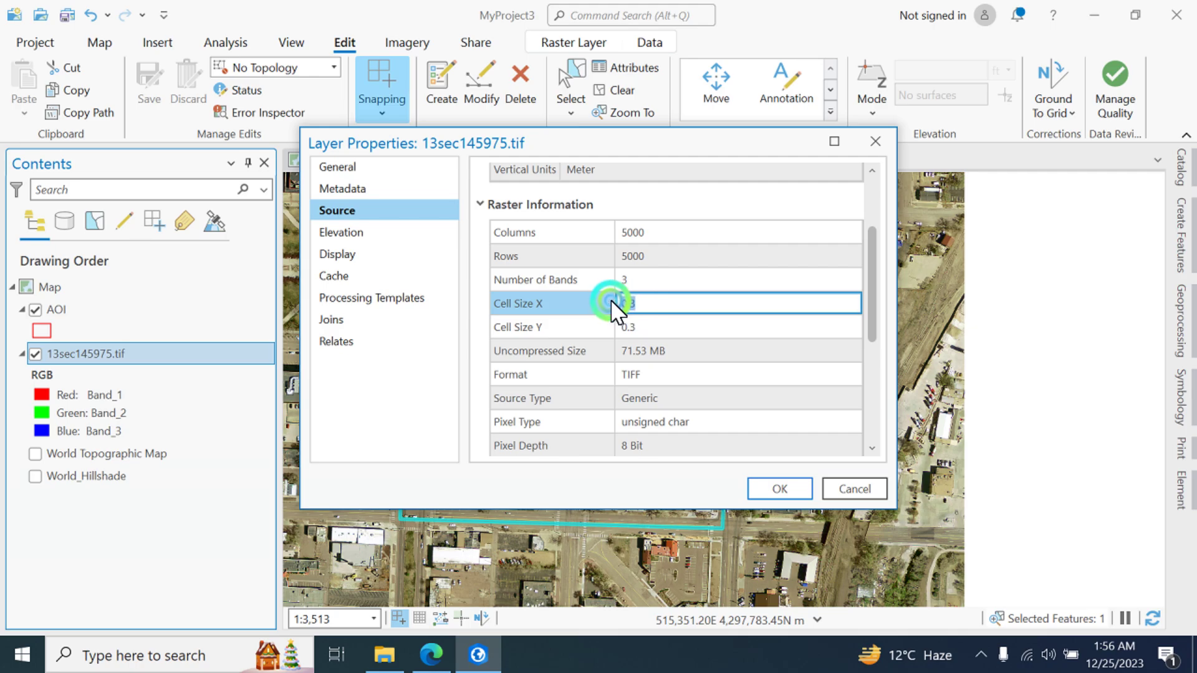
pyautogui.doubleClick(621, 303)
pyautogui.click(850, 489)
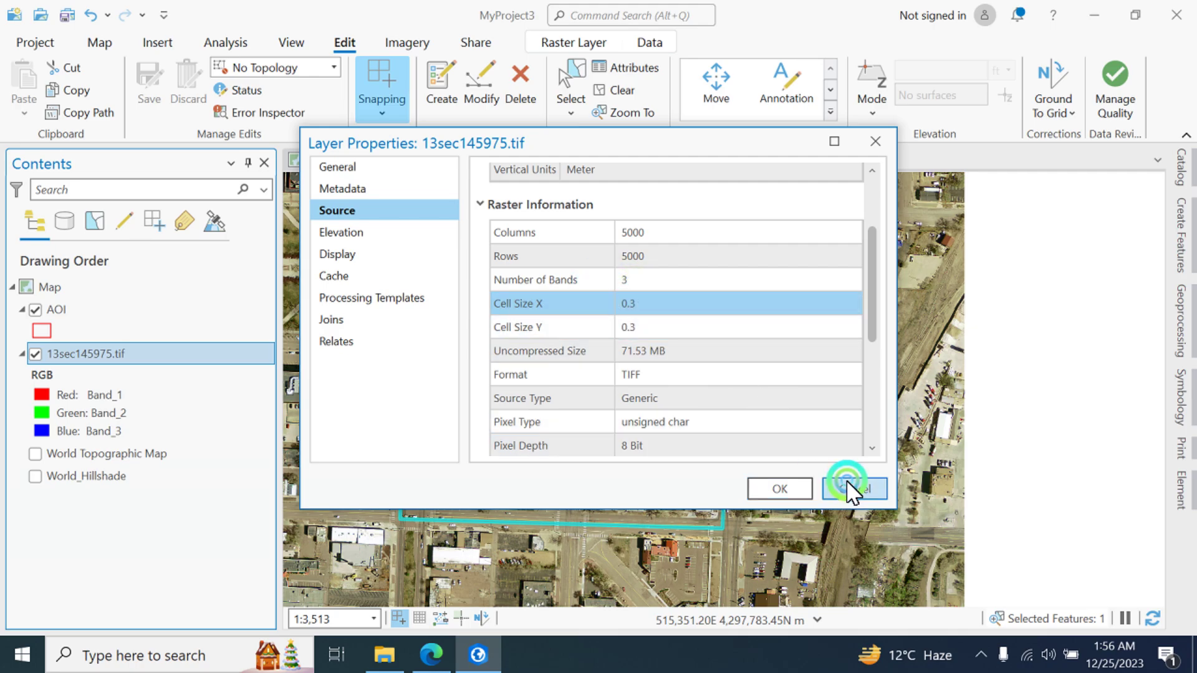
# Step: Set the detection tool's cell size to 0.3 and its processor type to CPU
pyautogui.click(1180, 342)
pyautogui.click(986, 457)
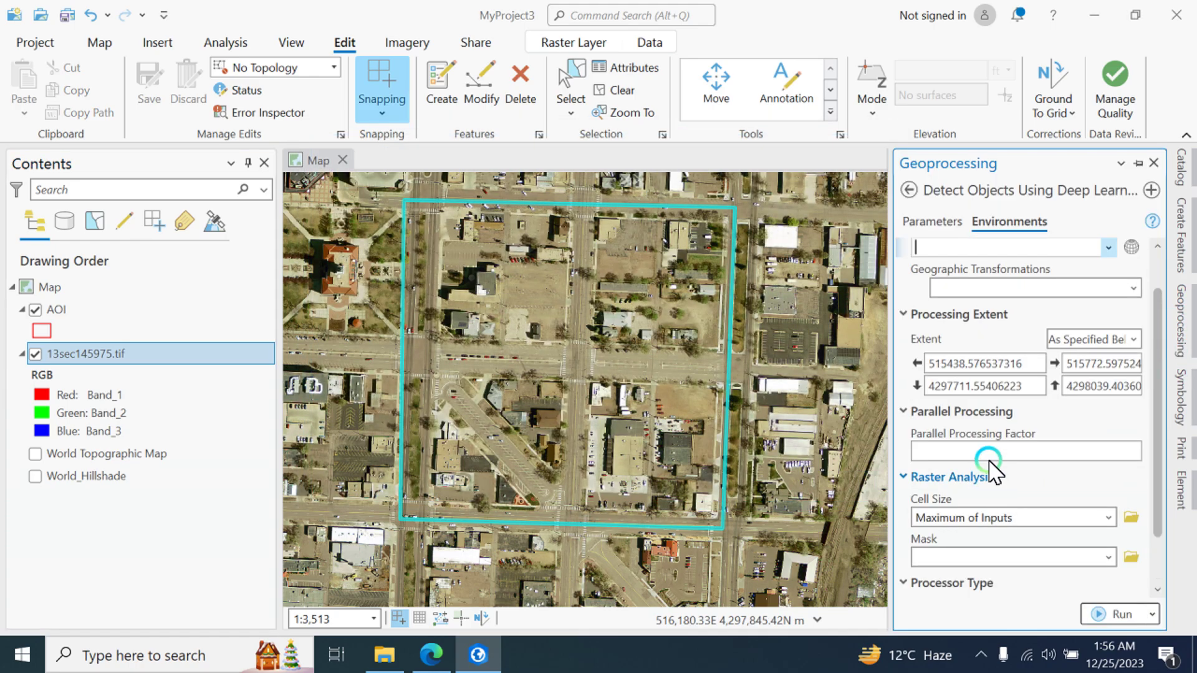
pyautogui.click(991, 456)
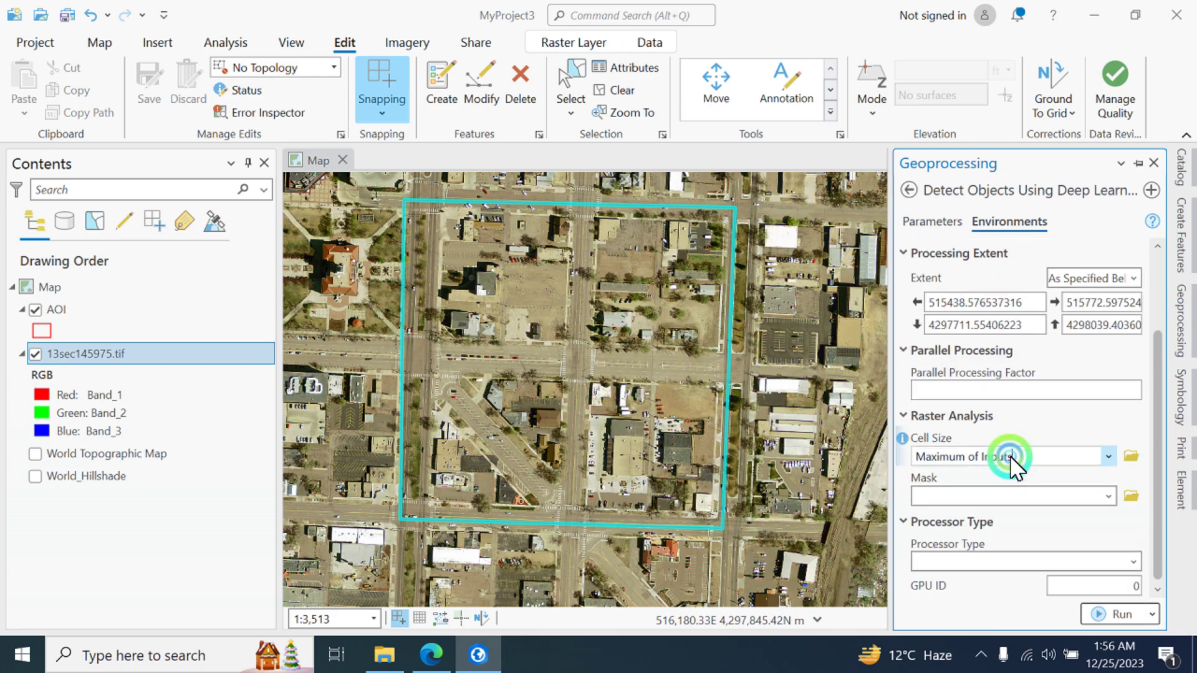
pyautogui.doubleClick(1015, 459)
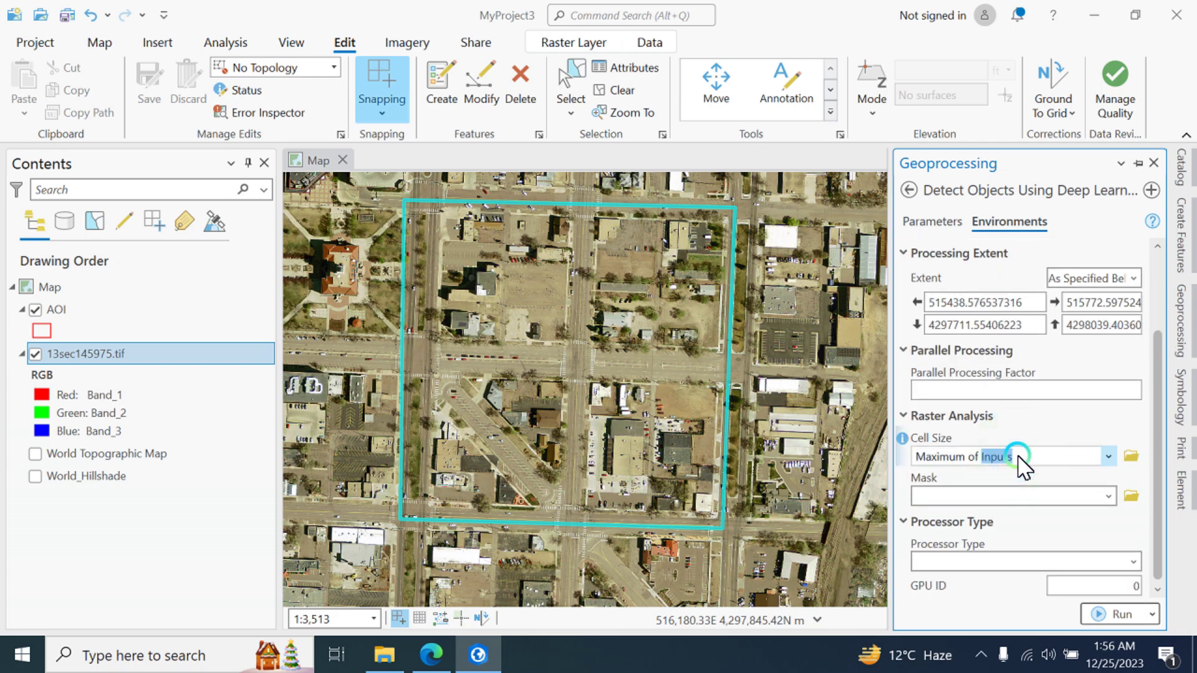
pyautogui.write('0.3')
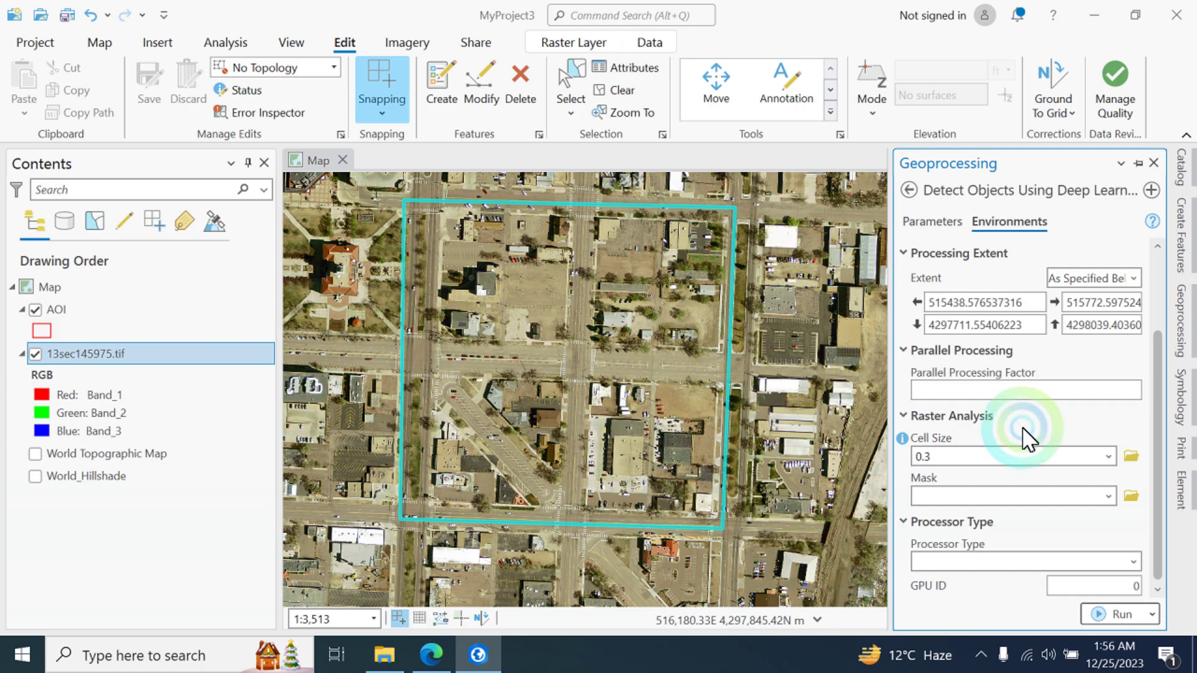
pyautogui.click(1136, 565)
pyautogui.click(953, 581)
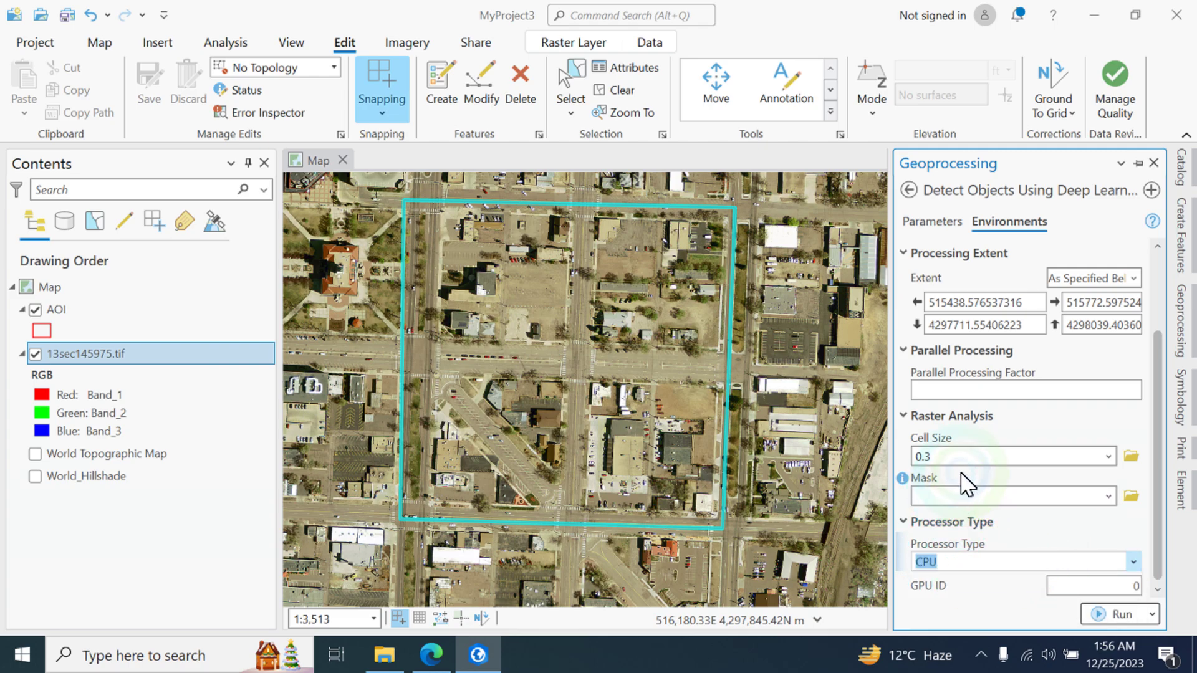
# Step: Reapply the AOI layer as the processing extent and run Detect Objects Using Deep Learning
pyautogui.scroll(1, 997, 405)
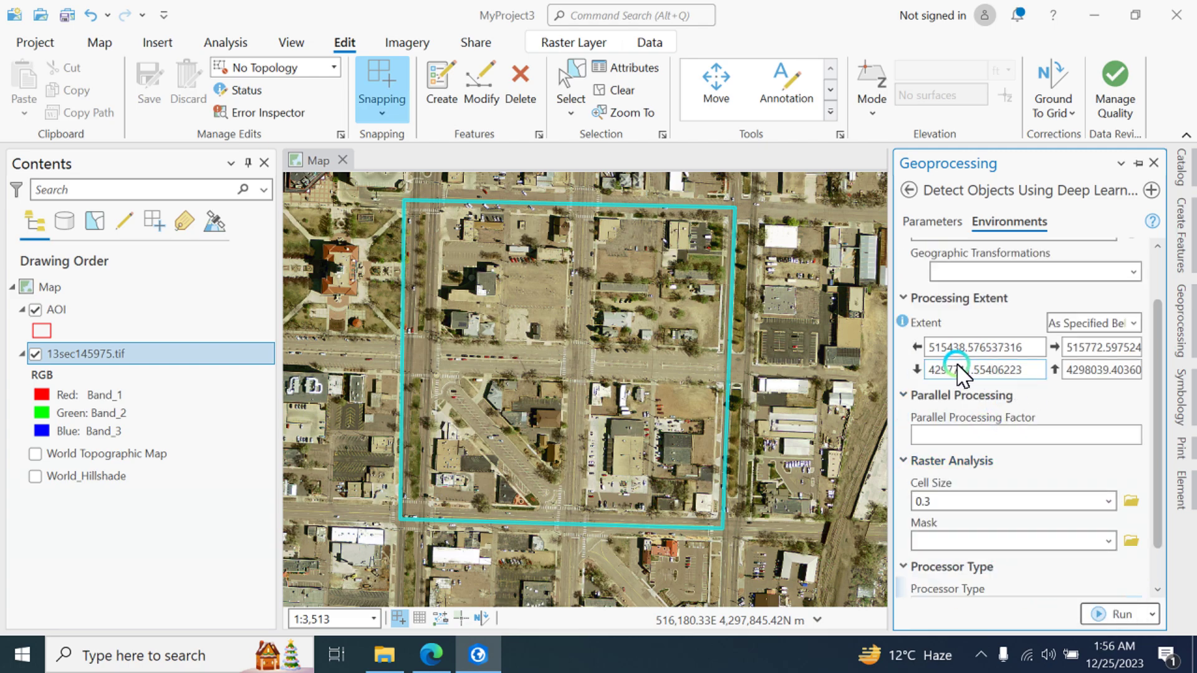
pyautogui.click(1136, 323)
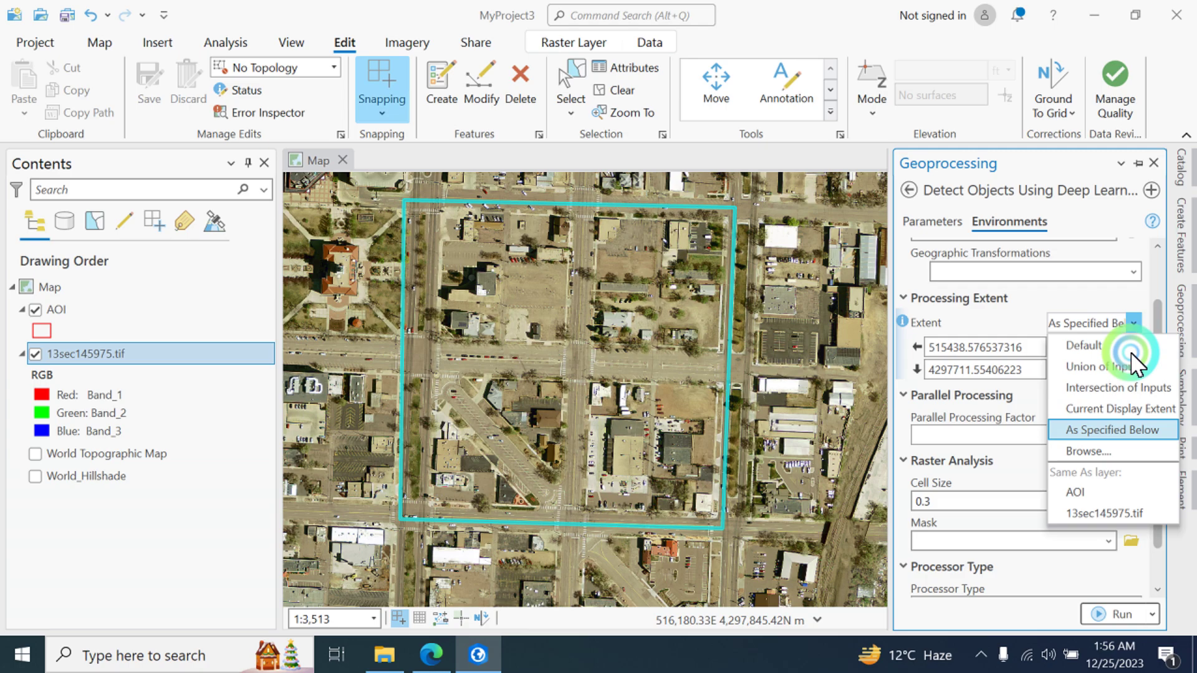
pyautogui.click(1083, 494)
pyautogui.click(1007, 330)
pyautogui.scroll(1, 1010, 343)
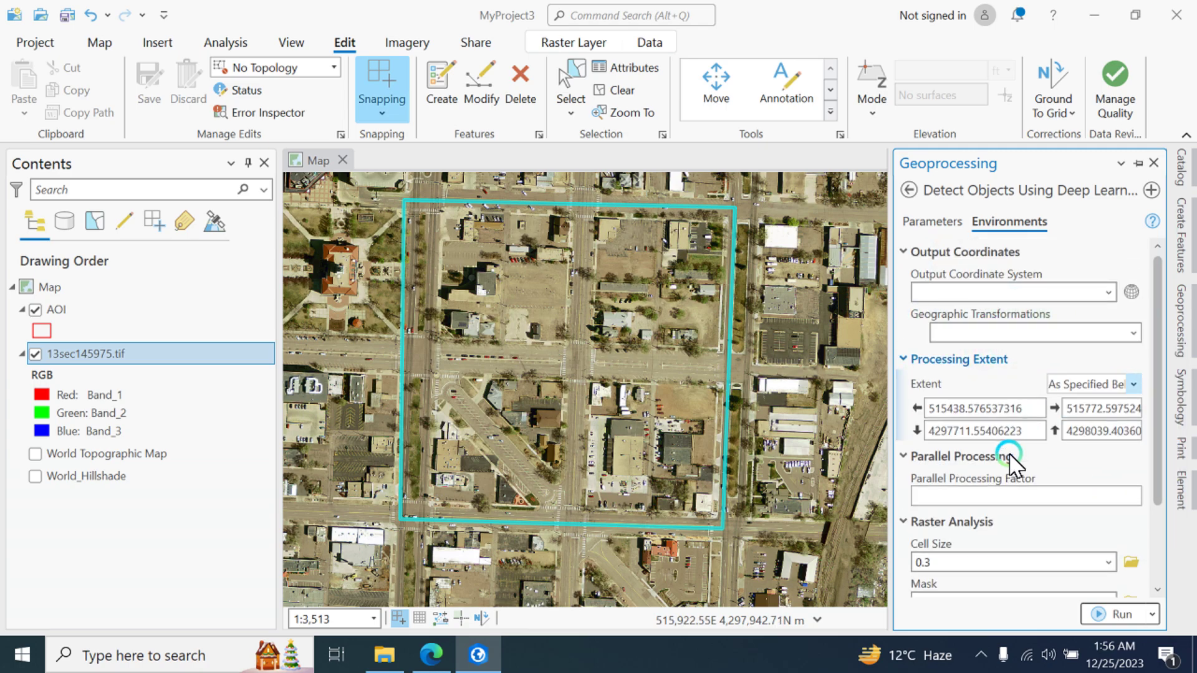
pyautogui.scroll(-2, 1067, 477)
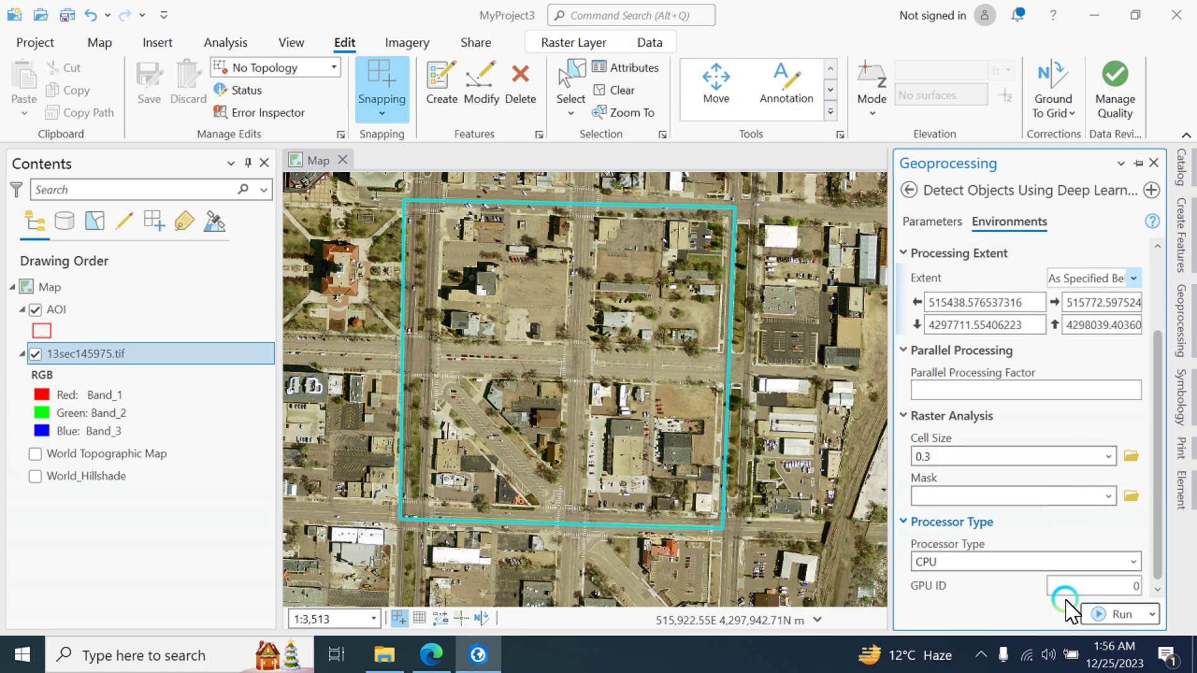
pyautogui.click(1112, 614)
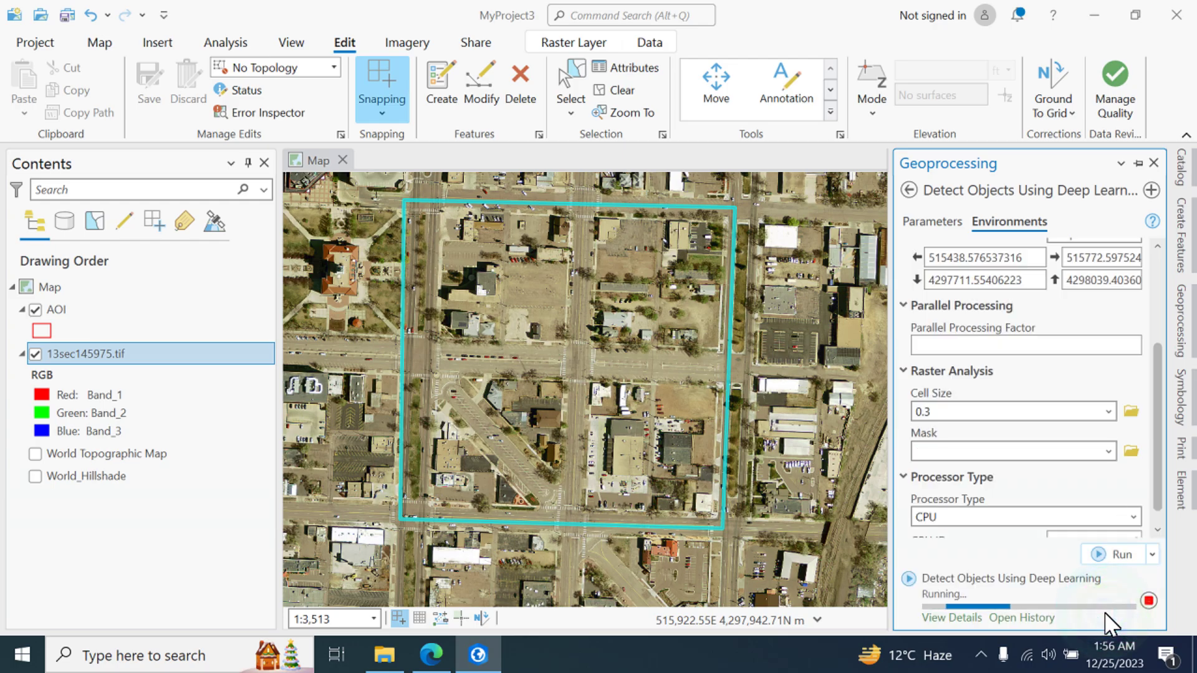
# Step: Review the details of the completed detection run and close the Geoprocessing pane
pyautogui.moveTo(993, 620)
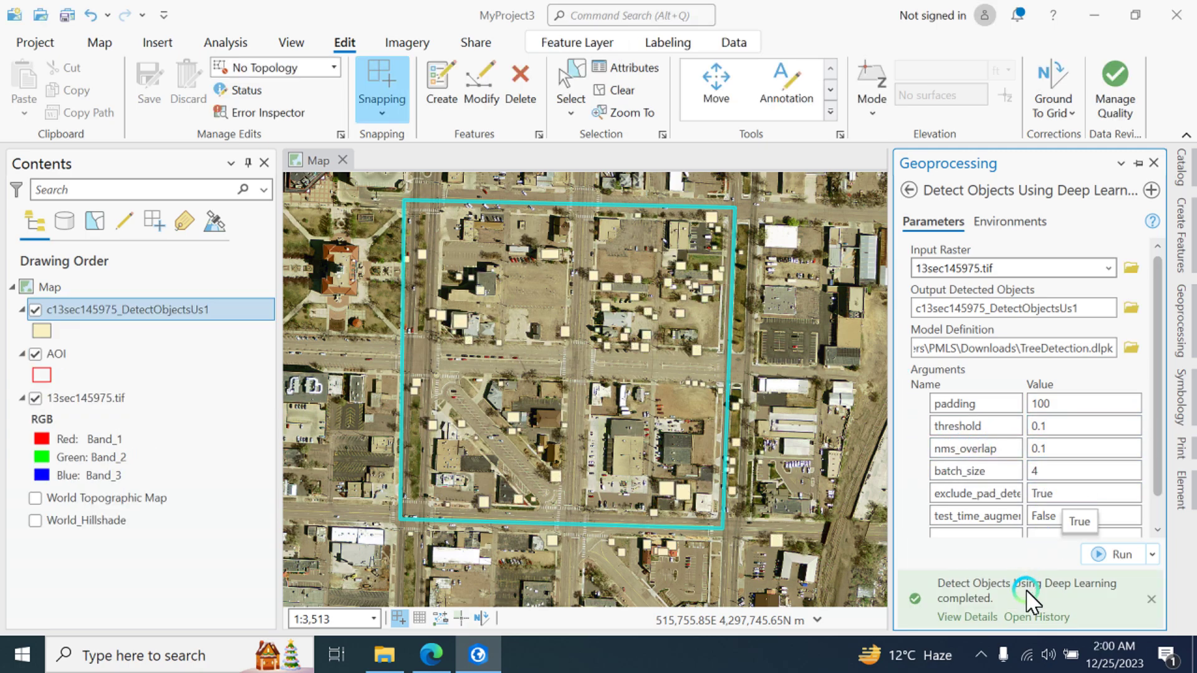
pyautogui.moveTo(954, 595)
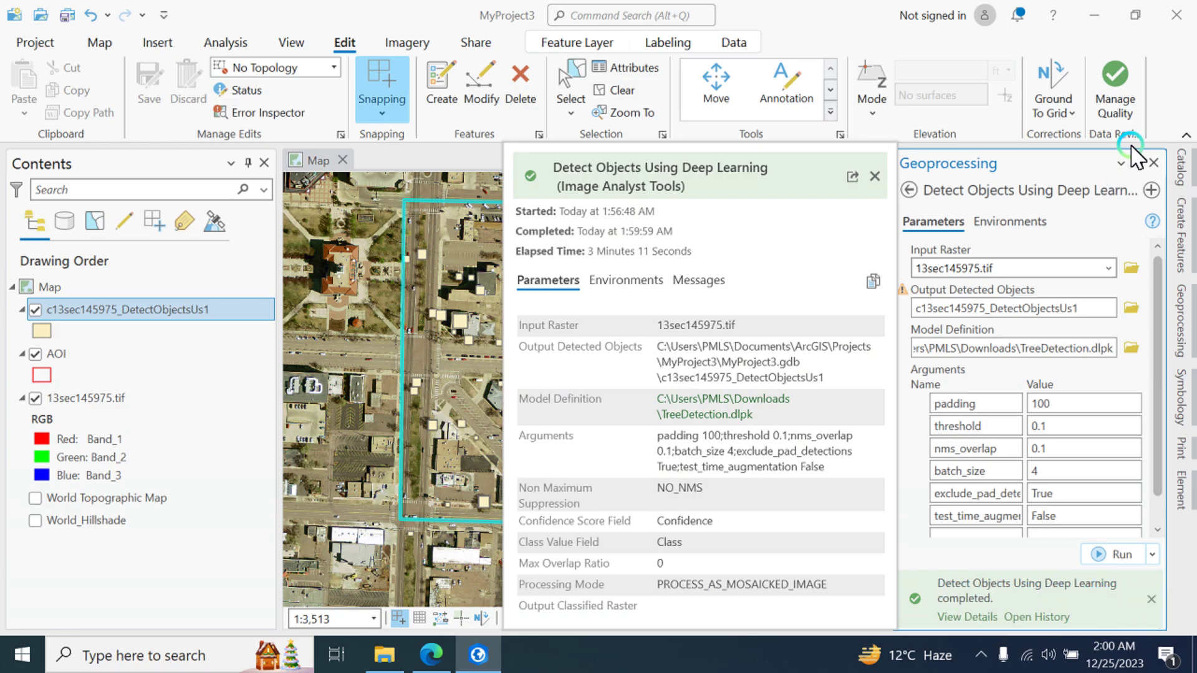
pyautogui.click(1153, 163)
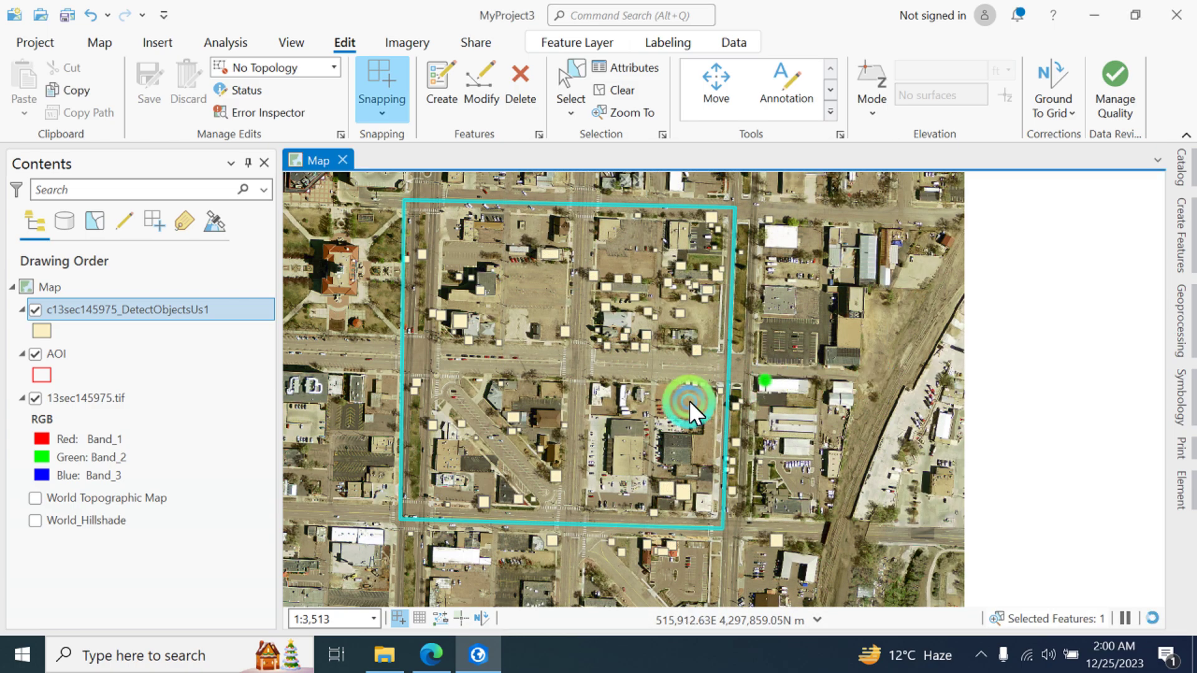
pyautogui.click(689, 400)
pyautogui.click(754, 202)
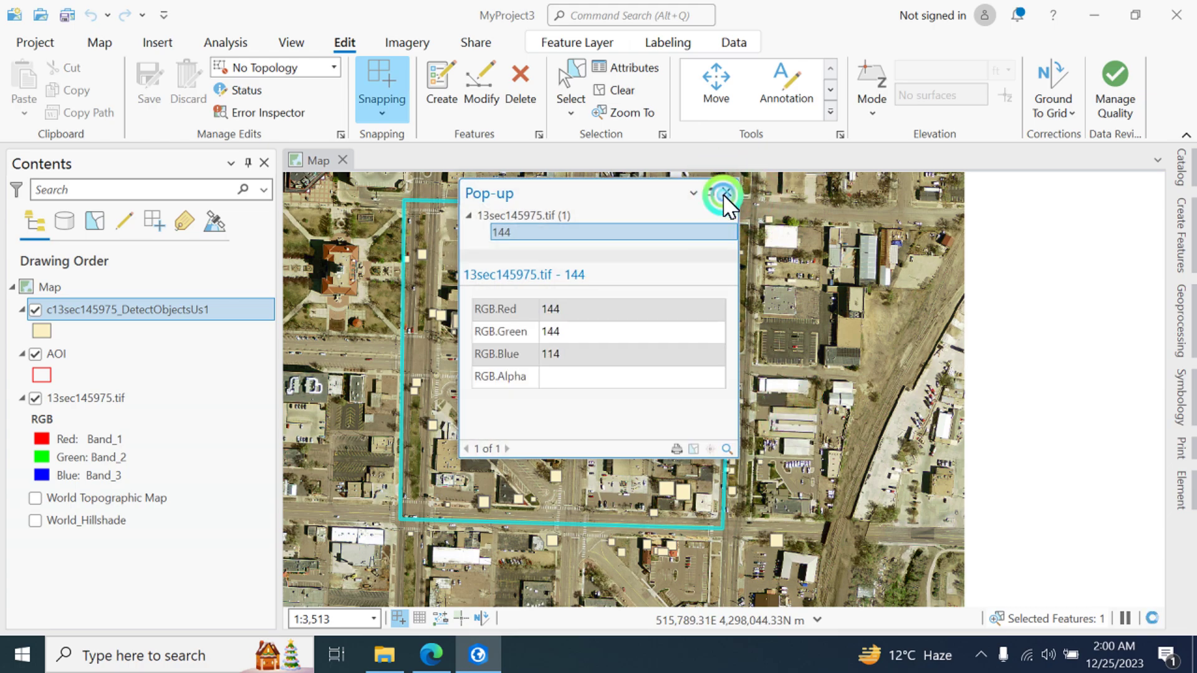
pyautogui.click(724, 194)
# Step: Set the symbol of the c13sec145975_DetectObjectsUs1 polygons to no fill color with a red outline
pyautogui.click(442, 320)
pyautogui.moveTo(544, 357); pyautogui.dragTo(645, 370)
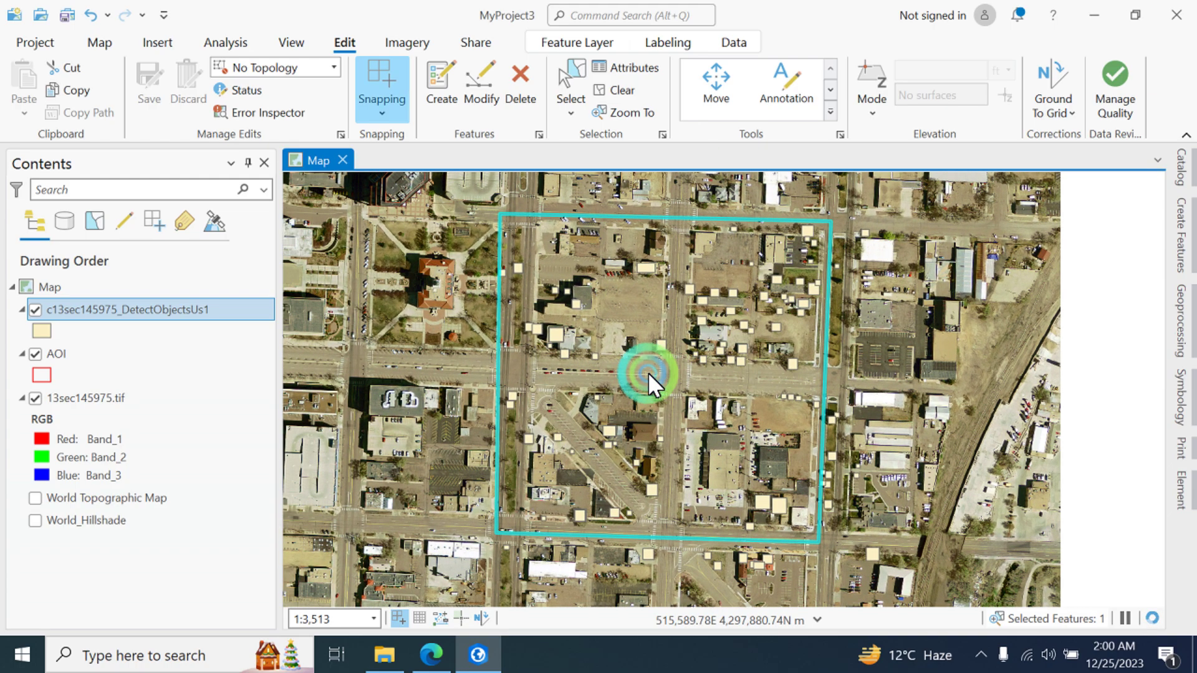
pyautogui.scroll(2, 649, 373)
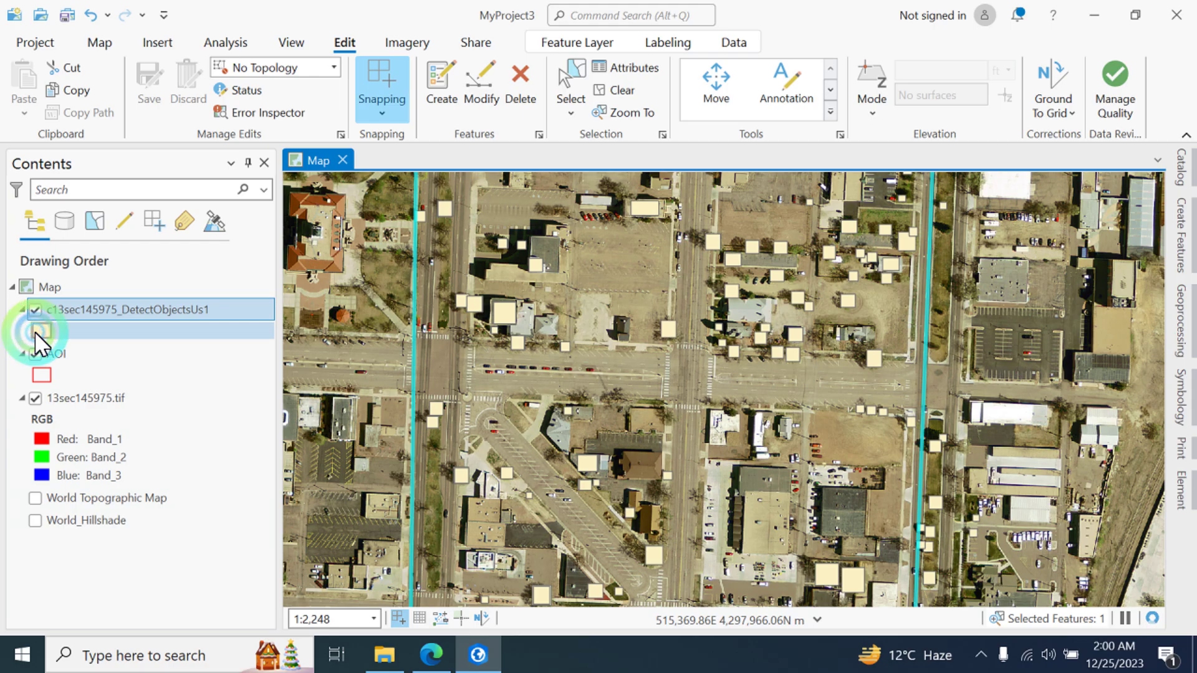
pyautogui.click(37, 329)
pyautogui.click(1180, 394)
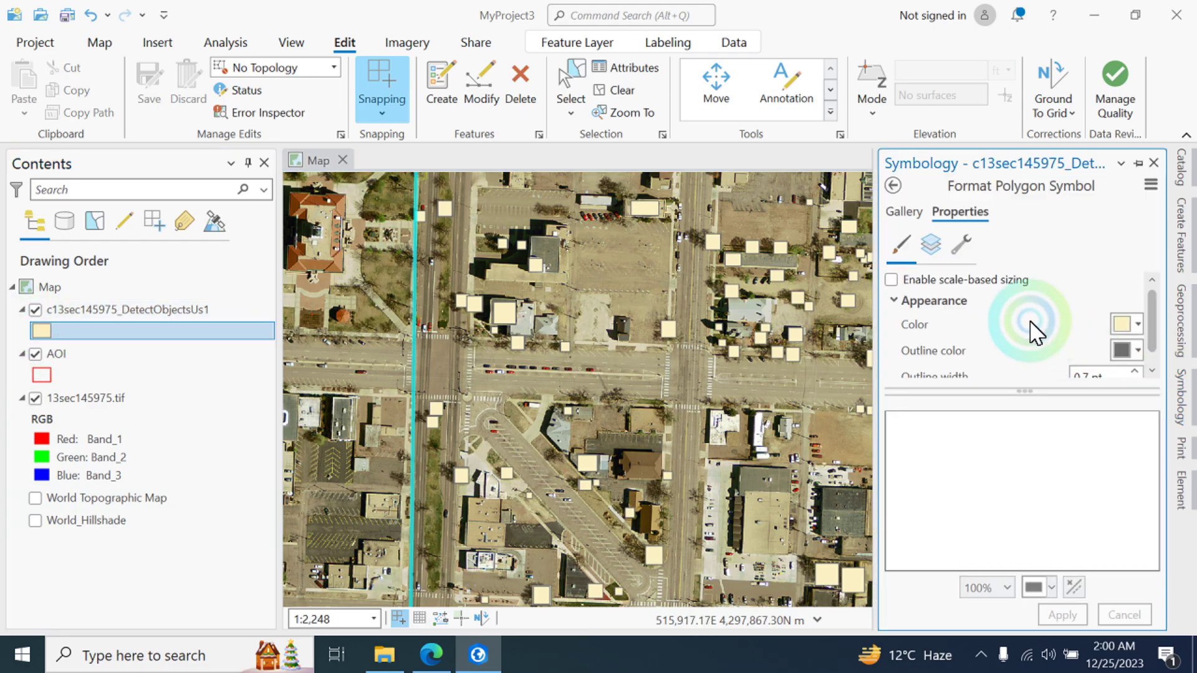
pyautogui.click(1138, 332)
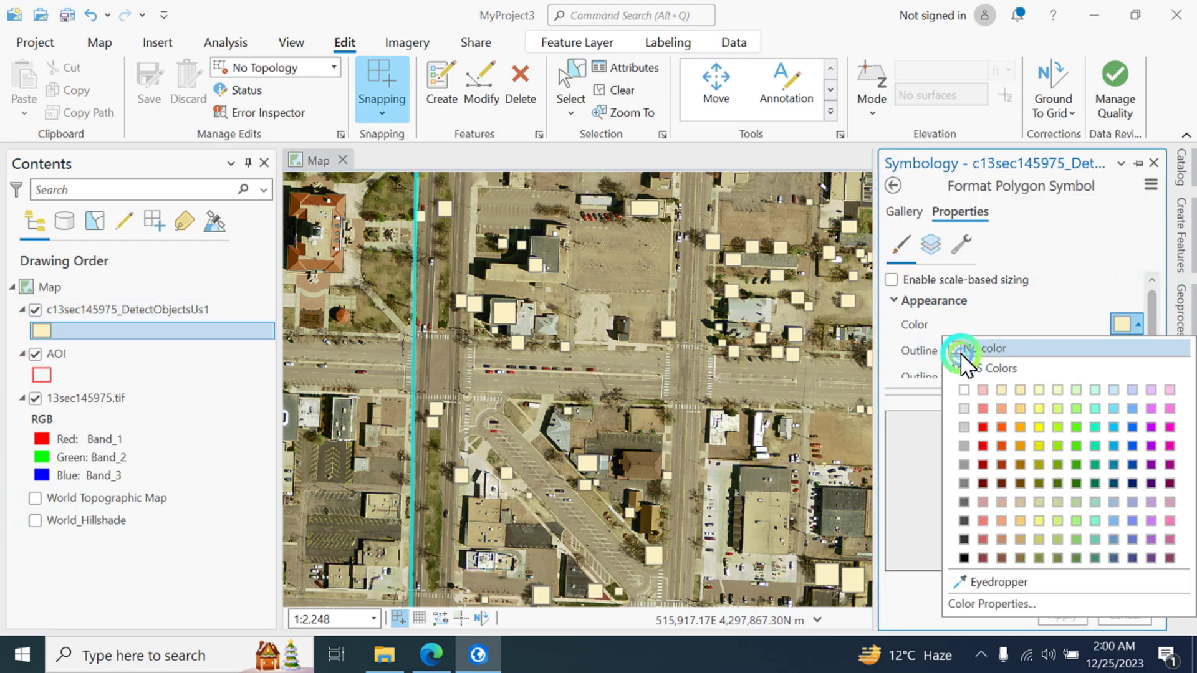
pyautogui.click(961, 349)
pyautogui.click(1139, 352)
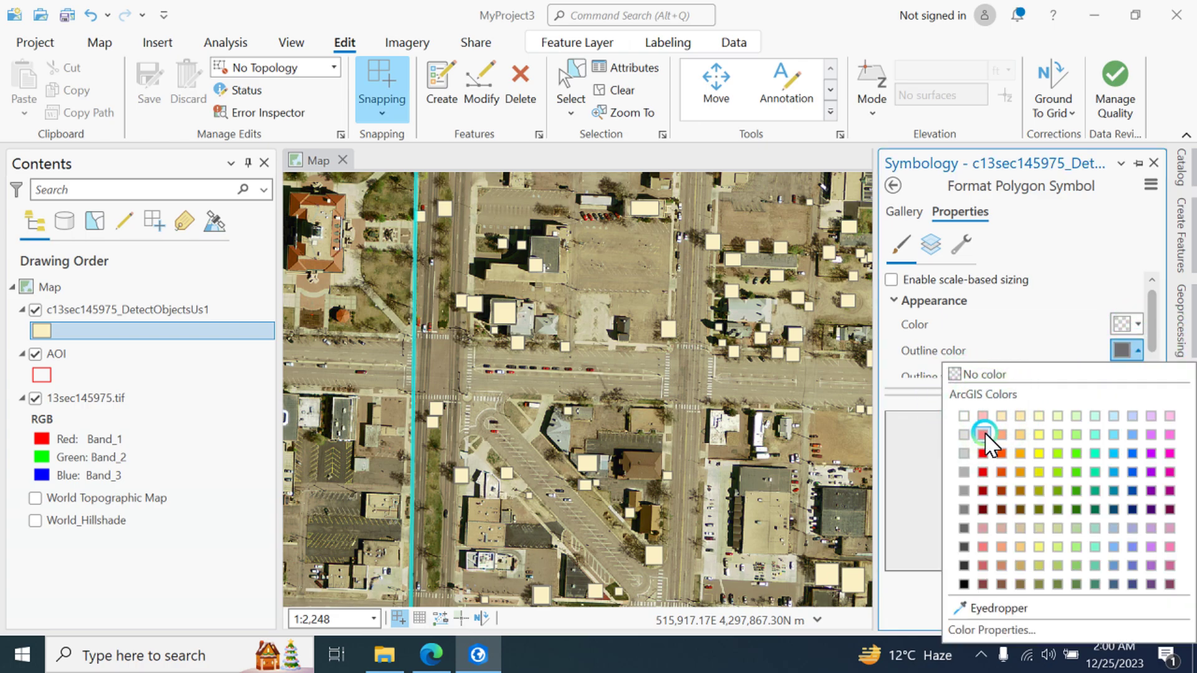
pyautogui.click(985, 431)
pyautogui.click(1062, 616)
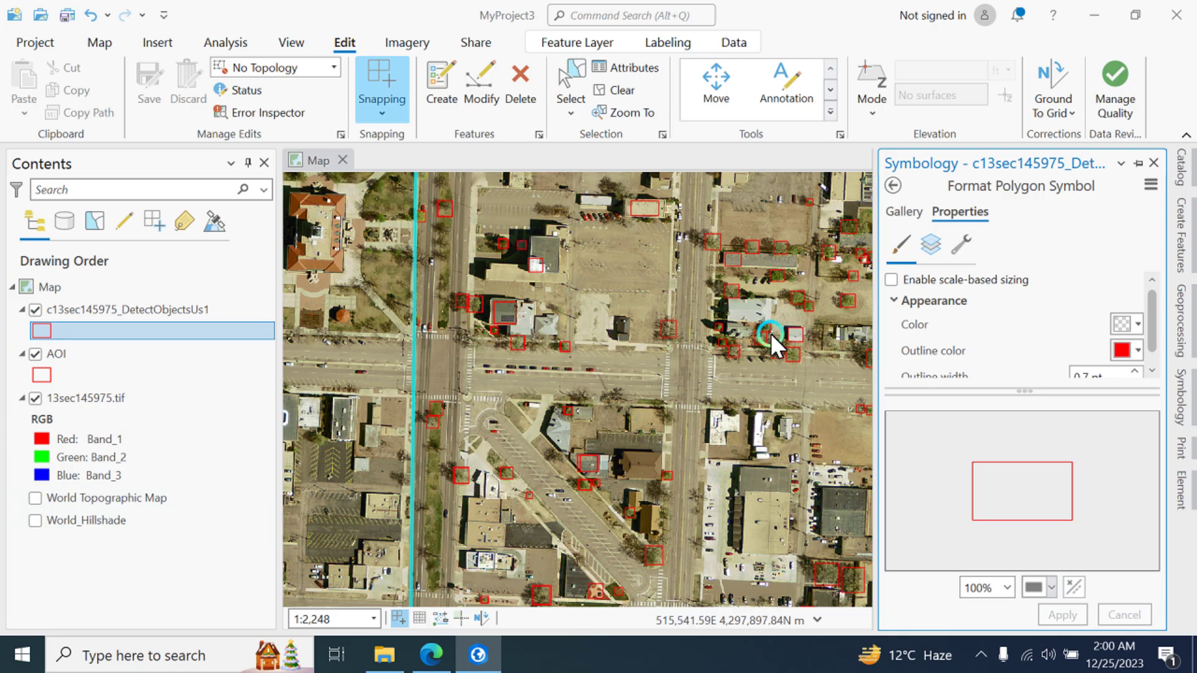
# Step: Examine the detected tree boxes against the imagery up close and across the whole AOI
pyautogui.click(796, 339)
pyautogui.scroll(6, 903, 344)
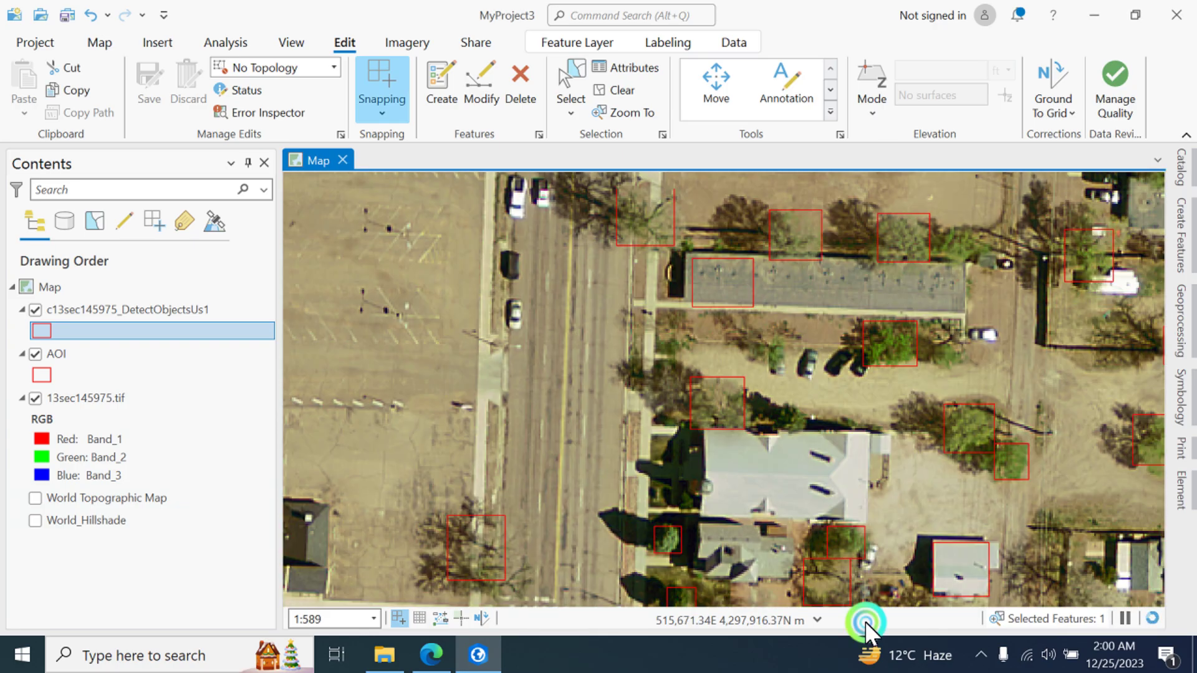
pyautogui.moveTo(882, 503); pyautogui.dragTo(866, 621)
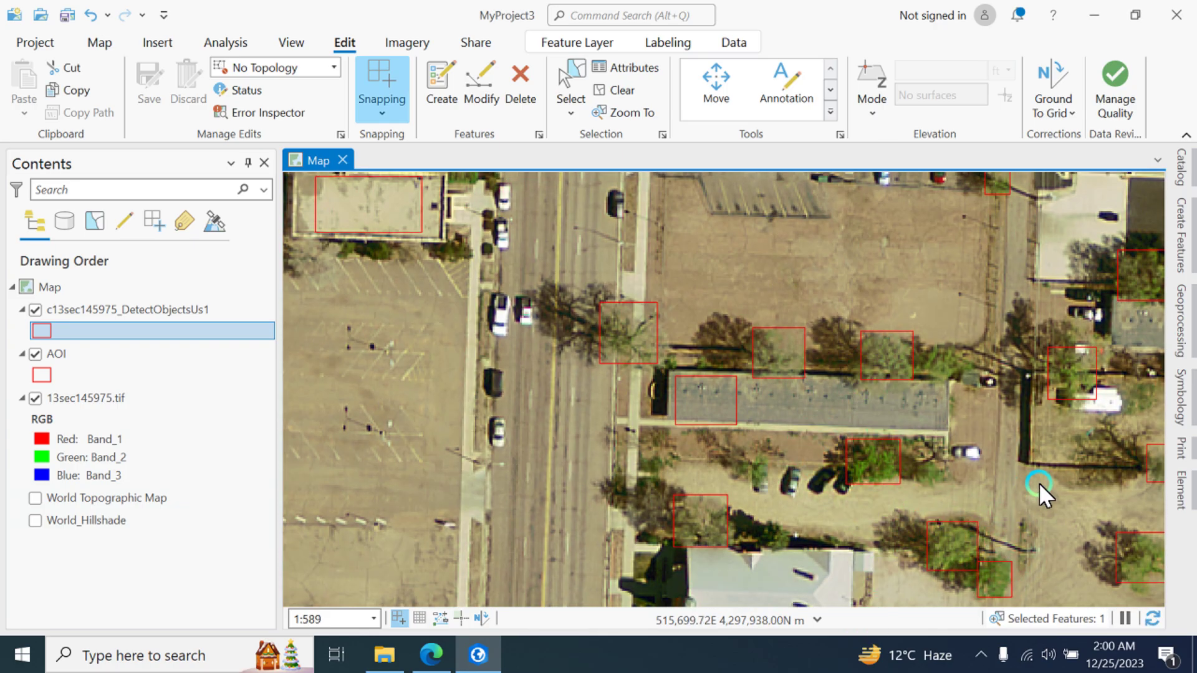
pyautogui.moveTo(1039, 482); pyautogui.dragTo(802, 411)
pyautogui.moveTo(914, 275); pyautogui.dragTo(946, 447)
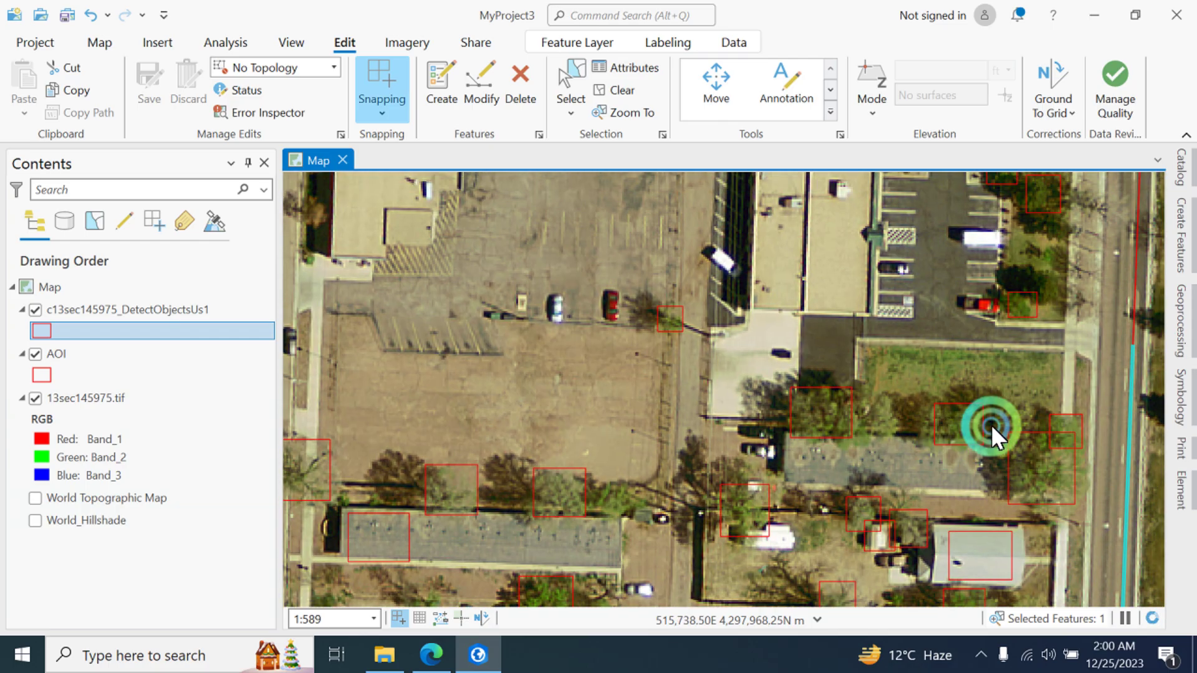
pyautogui.moveTo(1027, 246); pyautogui.dragTo(987, 346)
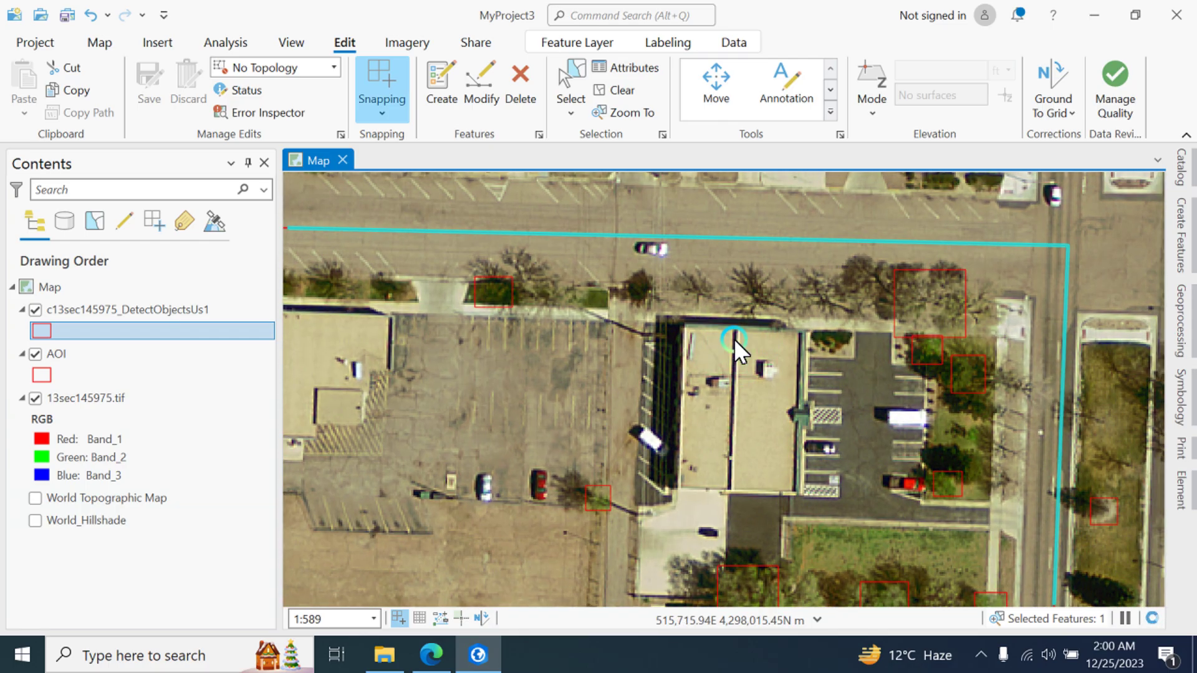
pyautogui.scroll(-5, 734, 339)
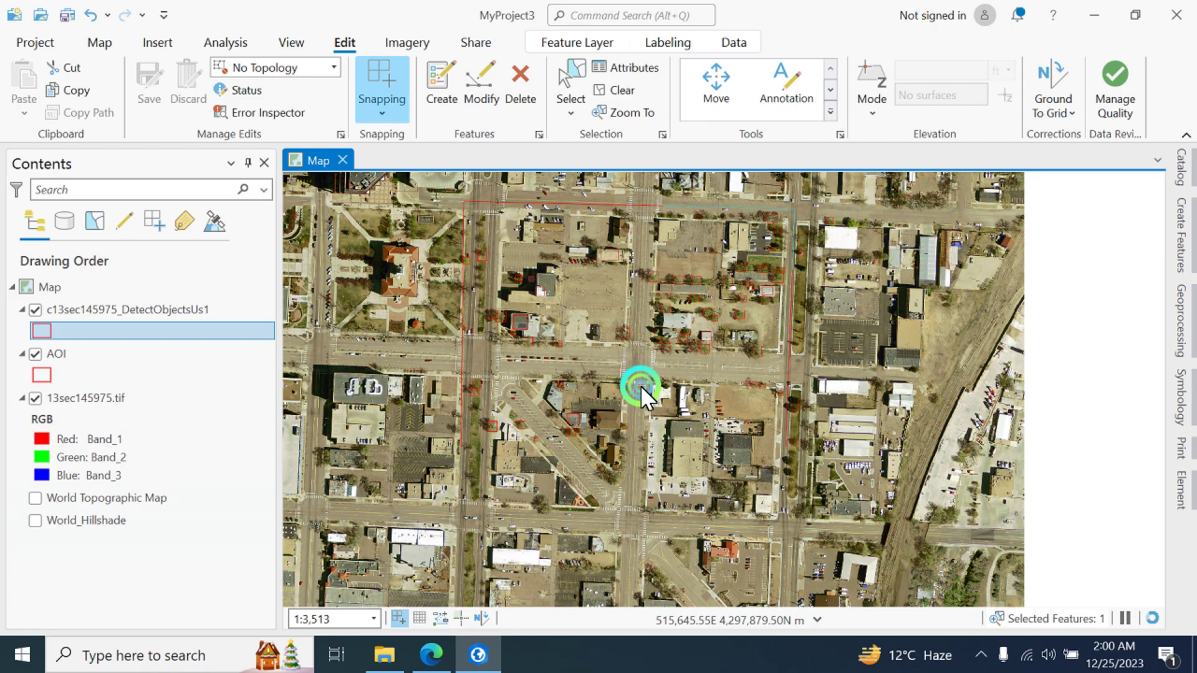
pyautogui.moveTo(641, 385); pyautogui.dragTo(663, 341)
pyautogui.moveTo(651, 456); pyautogui.dragTo(609, 511)
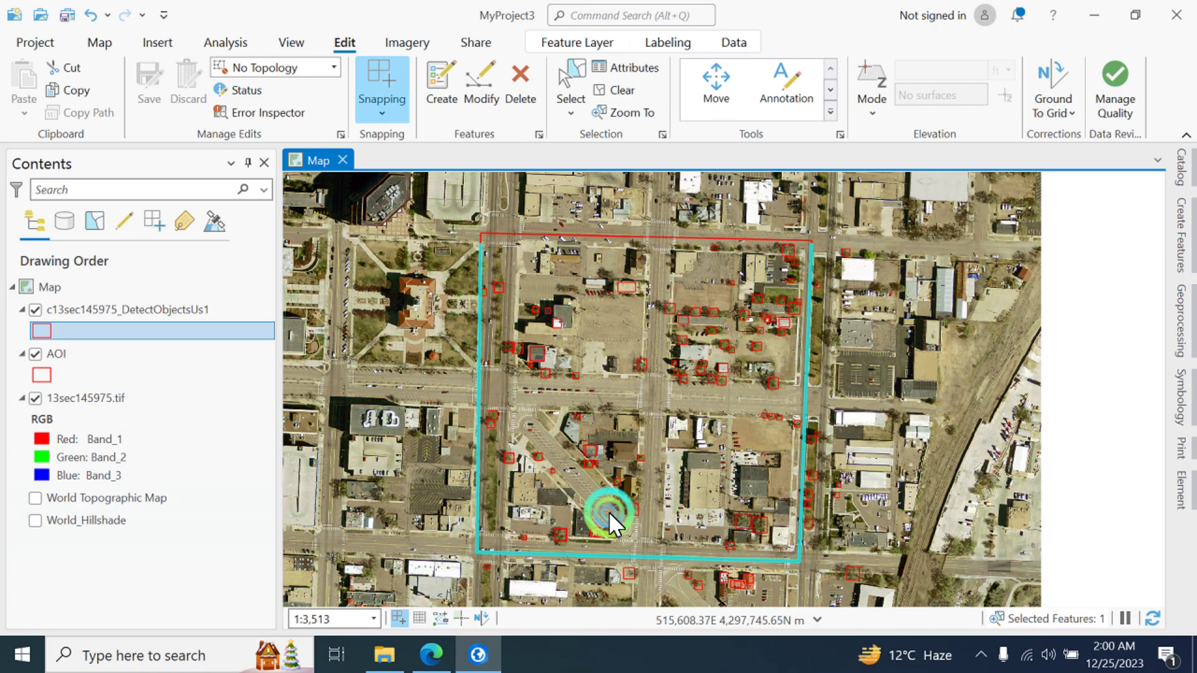
# Step: Review the attribute table of the detected objects layer through its last record and close it
pyautogui.rightClick(62, 309)
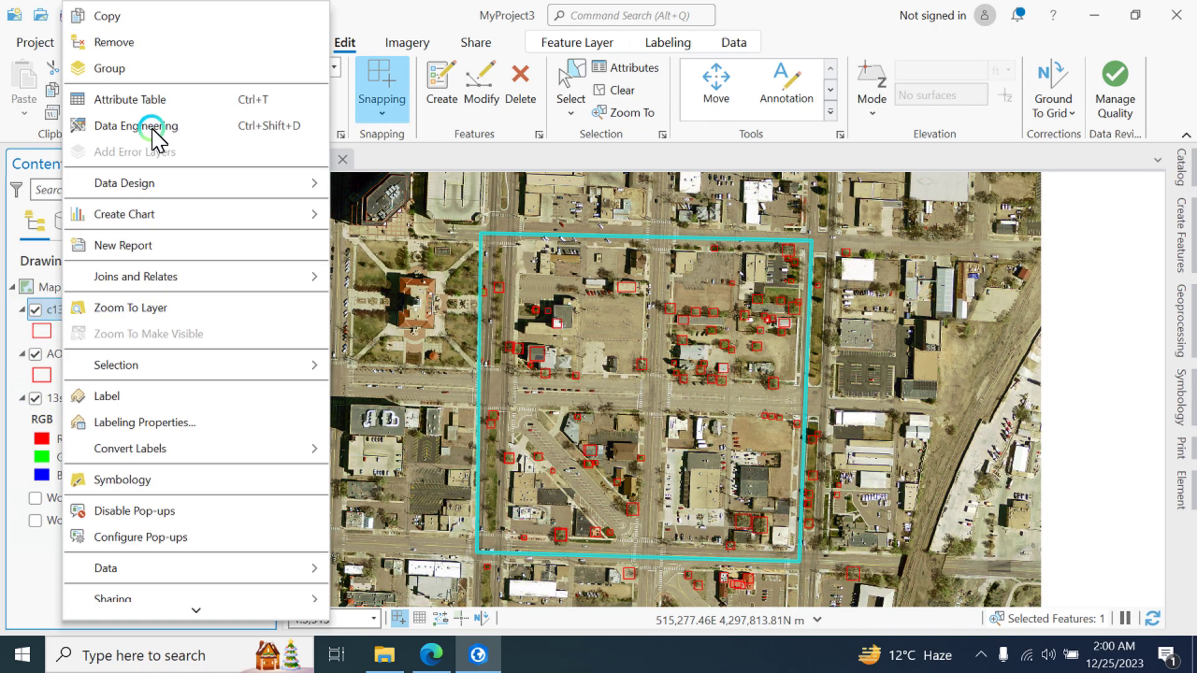
pyautogui.click(153, 127)
pyautogui.click(966, 339)
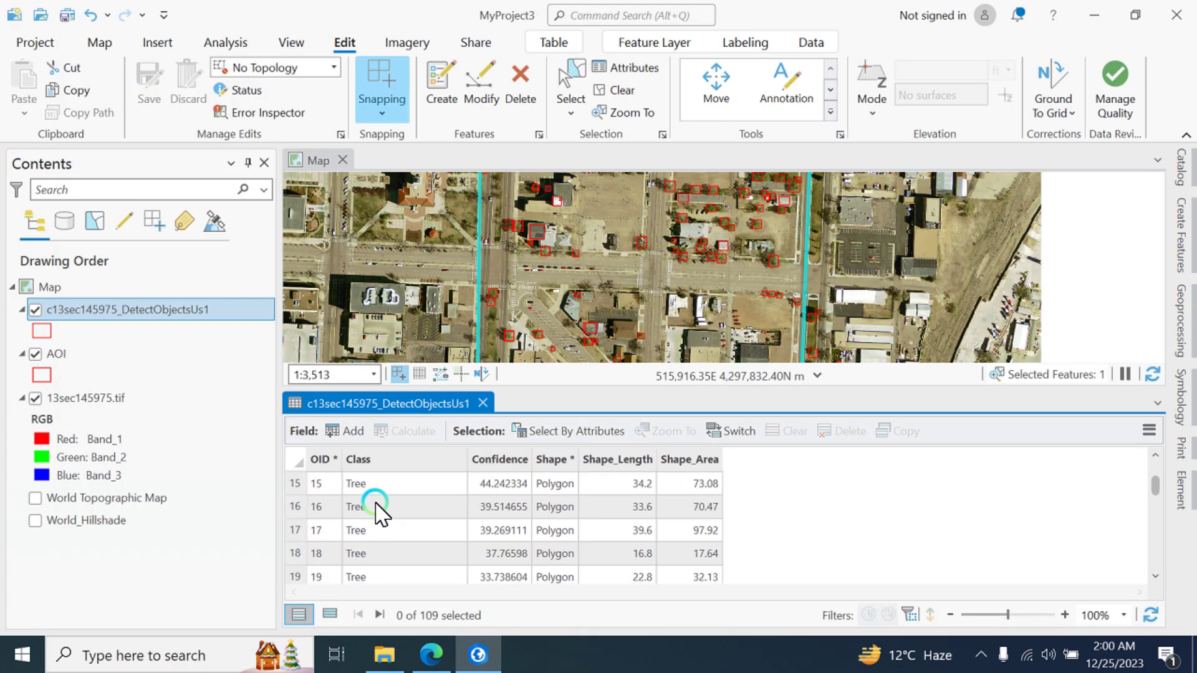
pyautogui.scroll(-20, 377, 511)
pyautogui.click(291, 551)
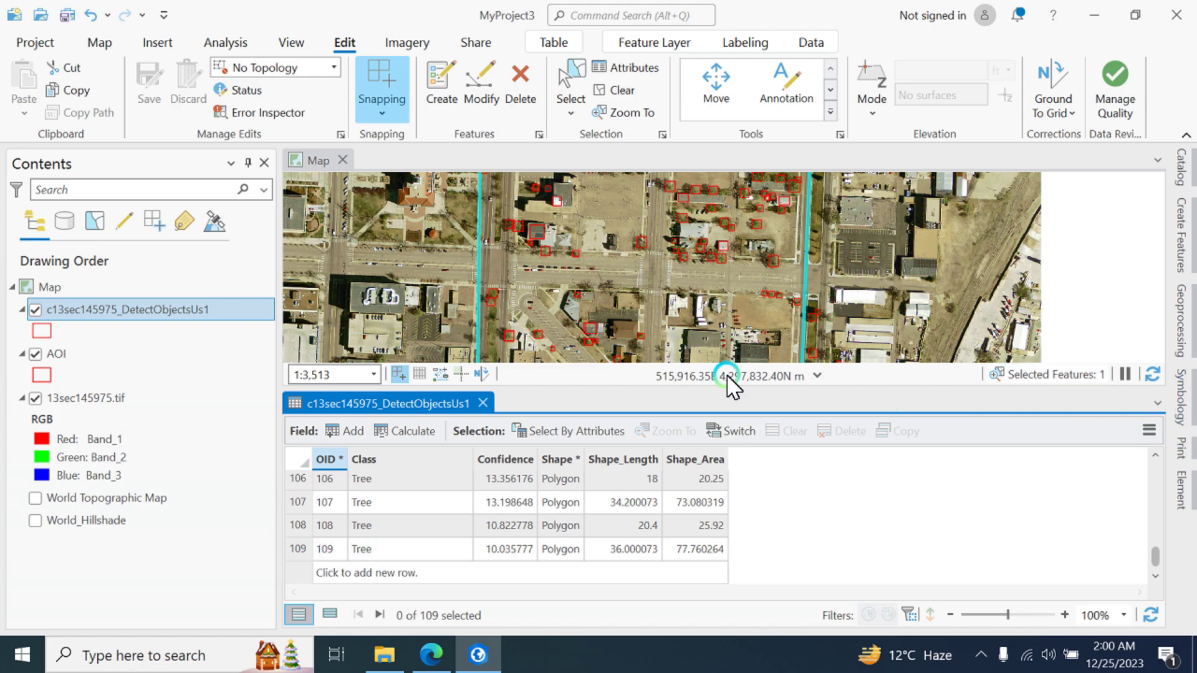
pyautogui.click(486, 400)
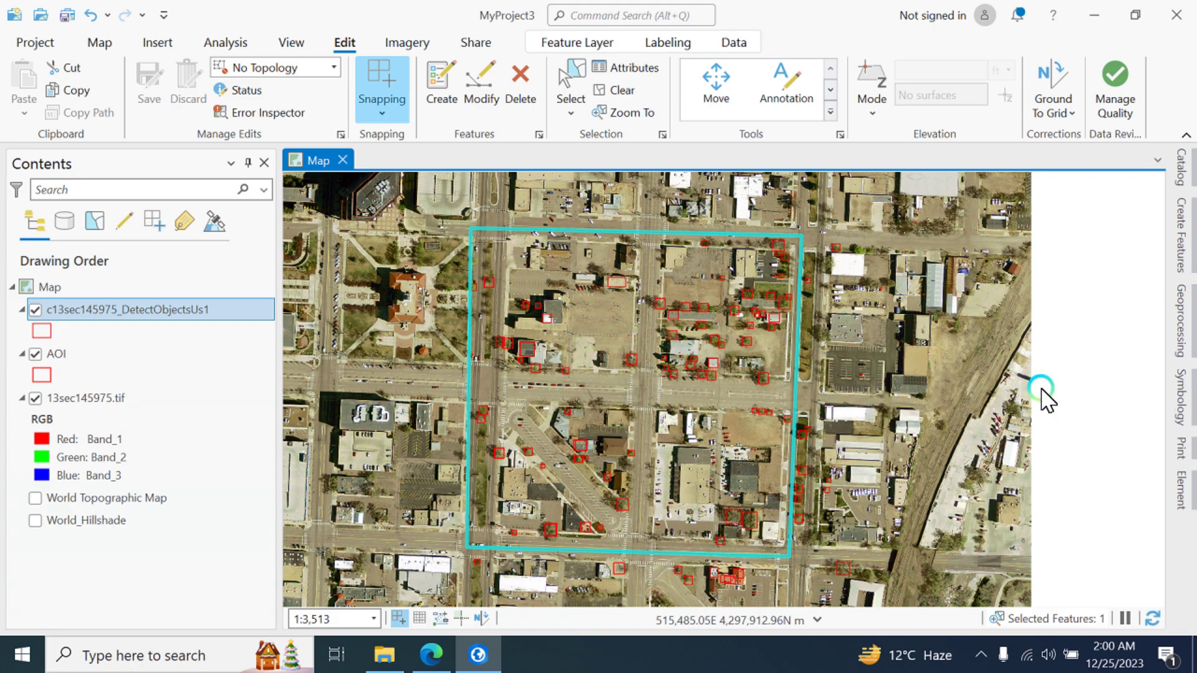
# Step: Search the geoprocessing tools for "polygon to point" and open the Feature To Point tool
pyautogui.click(1179, 315)
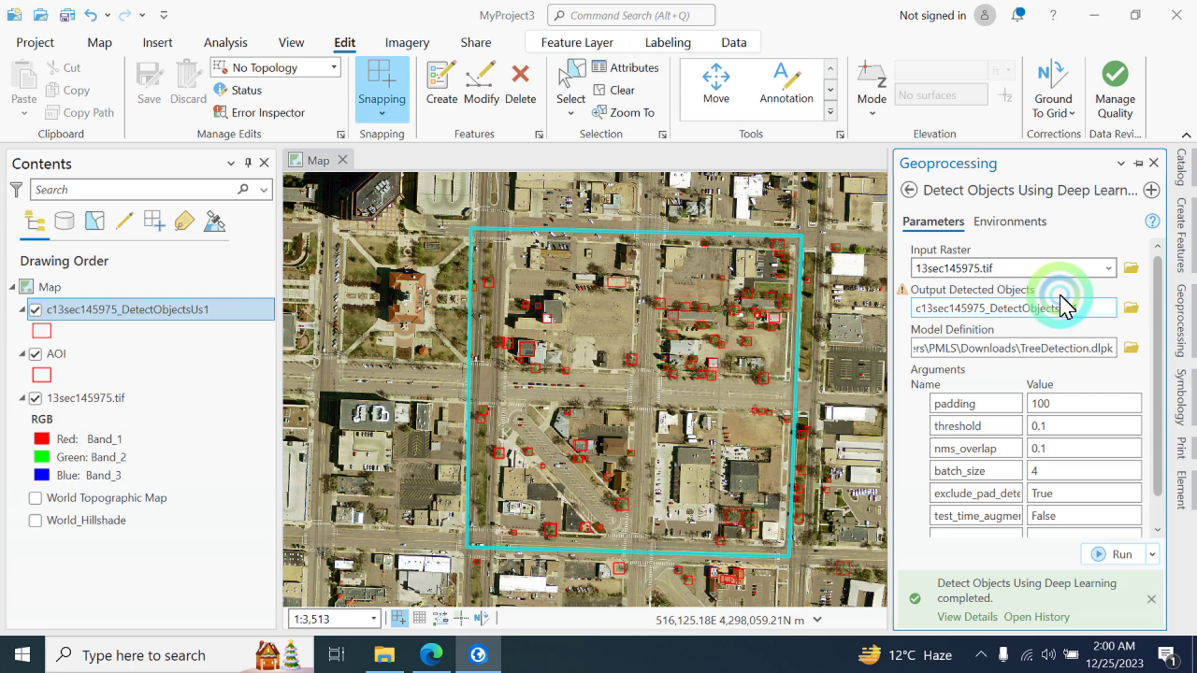
pyautogui.click(910, 191)
pyautogui.click(1007, 191)
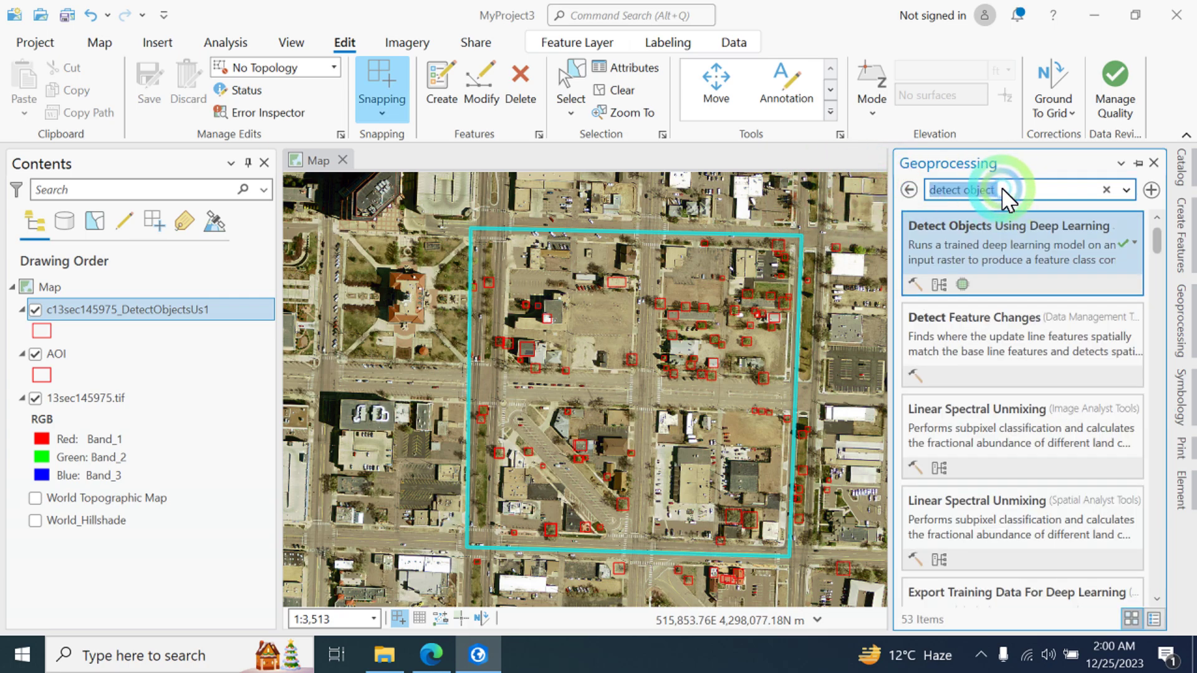
pyautogui.write('polygon')
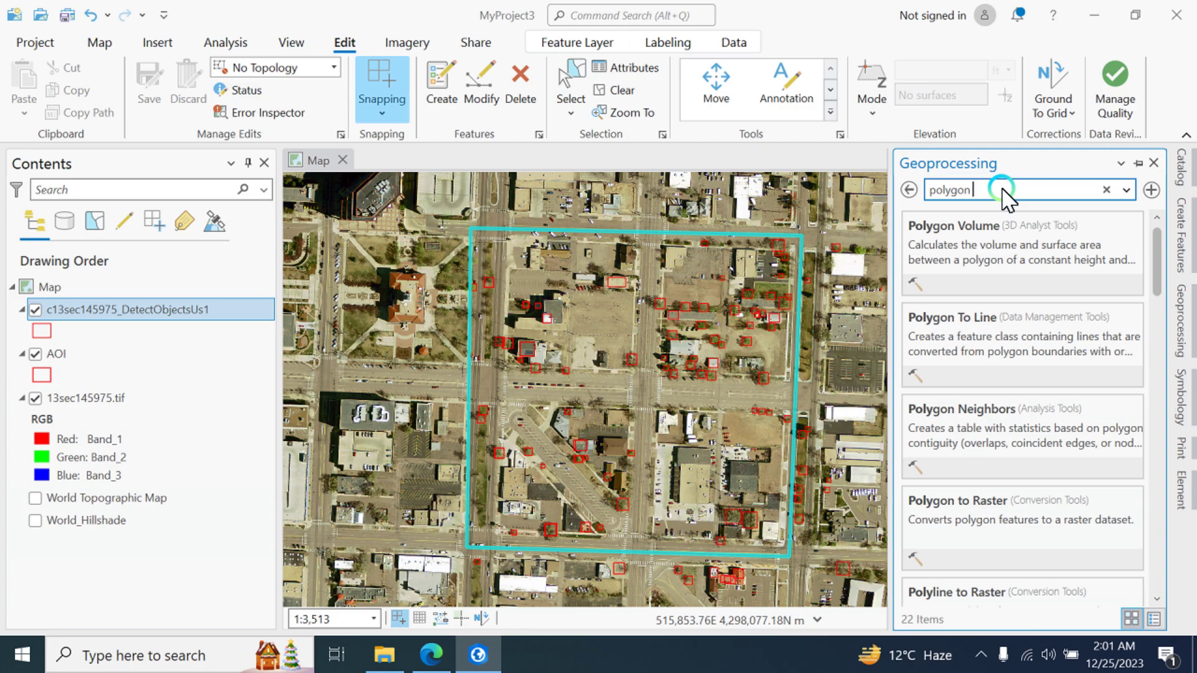
pyautogui.write('tp')
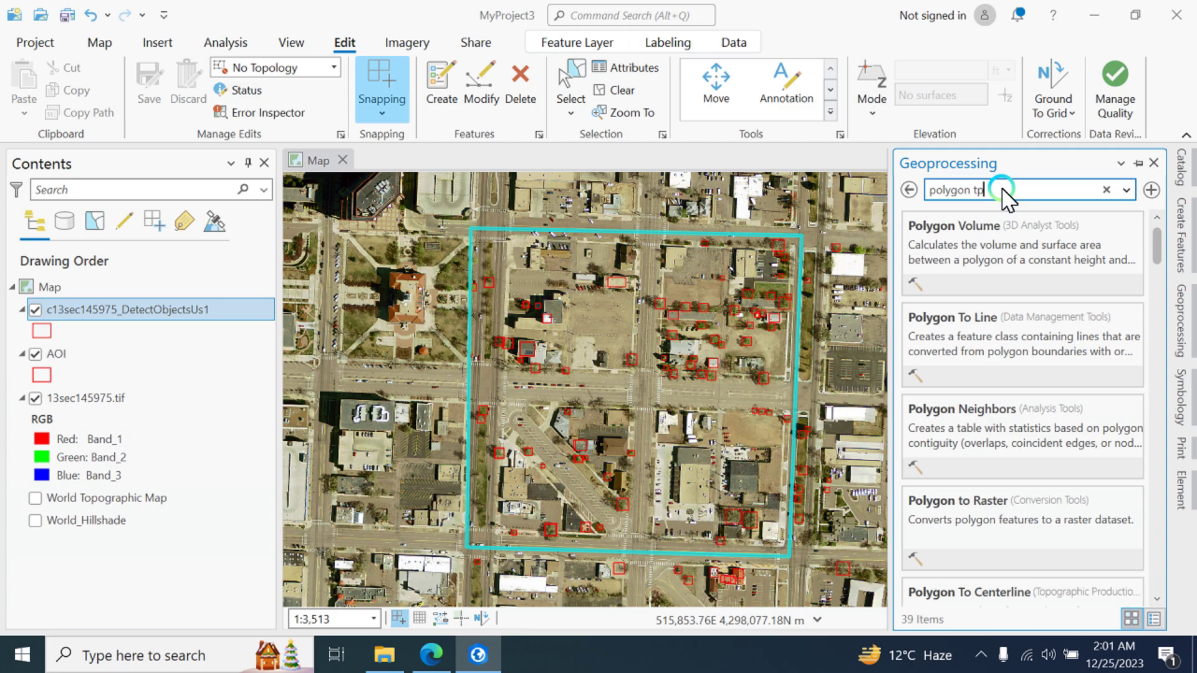
pyautogui.press('BackSpace')
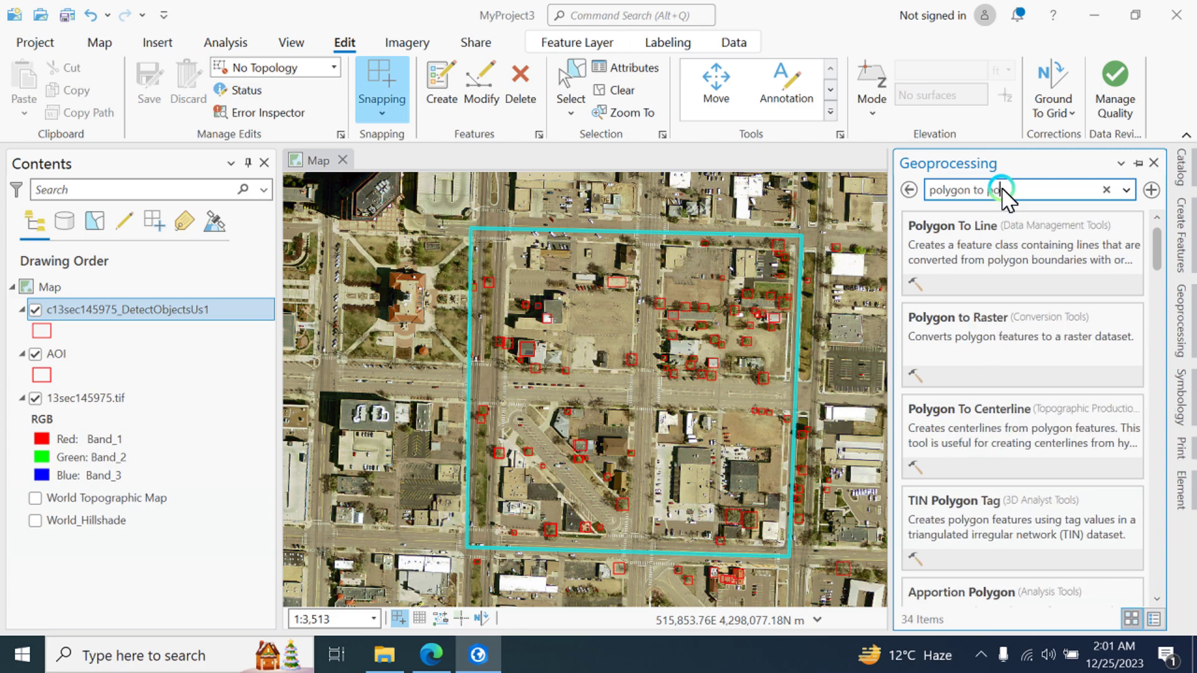
pyautogui.write('o point')
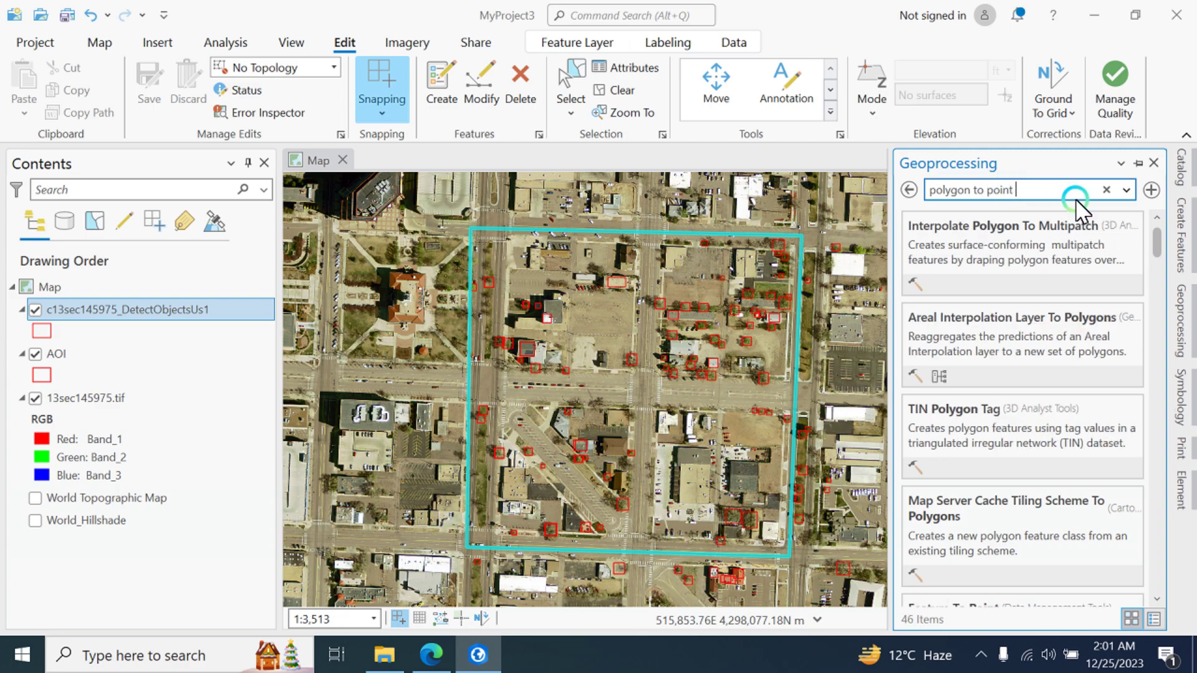
pyautogui.click(1002, 245)
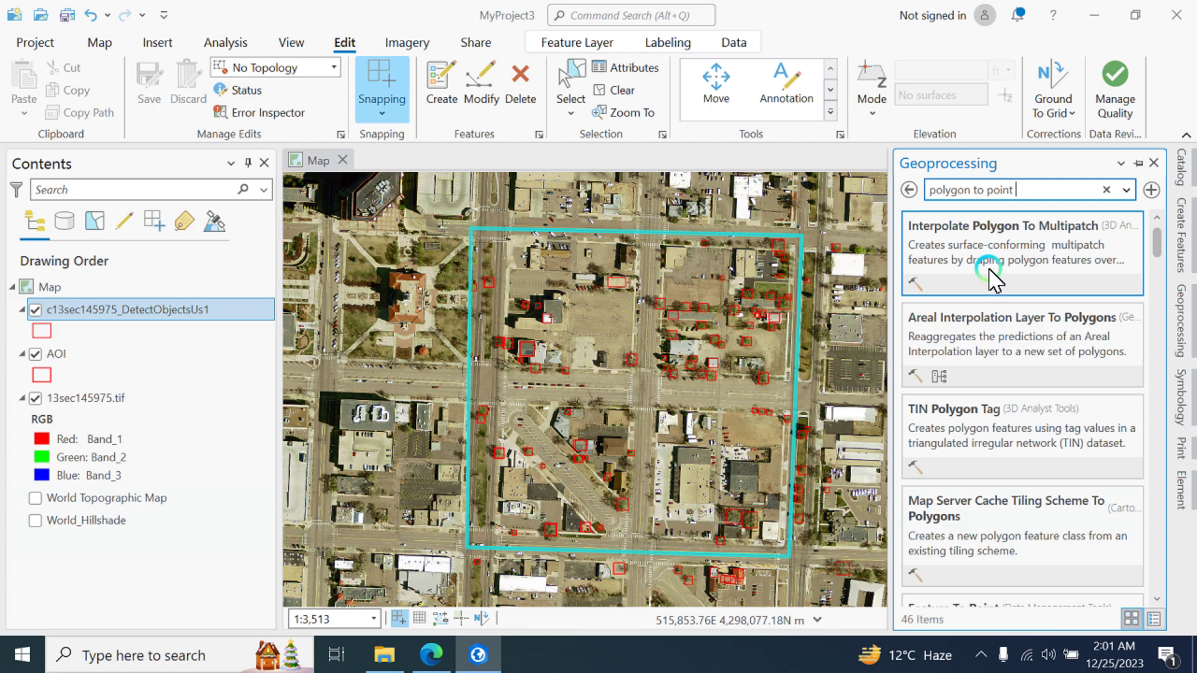
pyautogui.scroll(-6, 1037, 361)
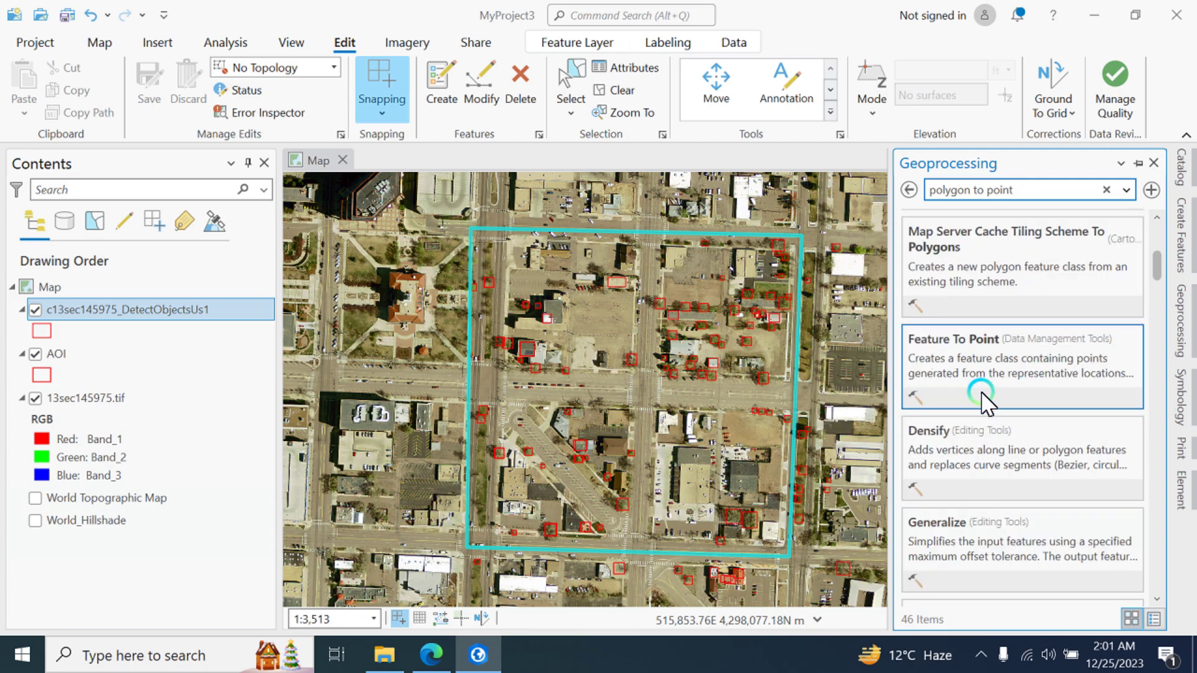
pyautogui.click(984, 397)
# Step: Run Feature To Point on c13sec145975_DetectObjectsUs1 with c13sec145975_D_FeatureToPoin as the output feature class
pyautogui.click(1123, 269)
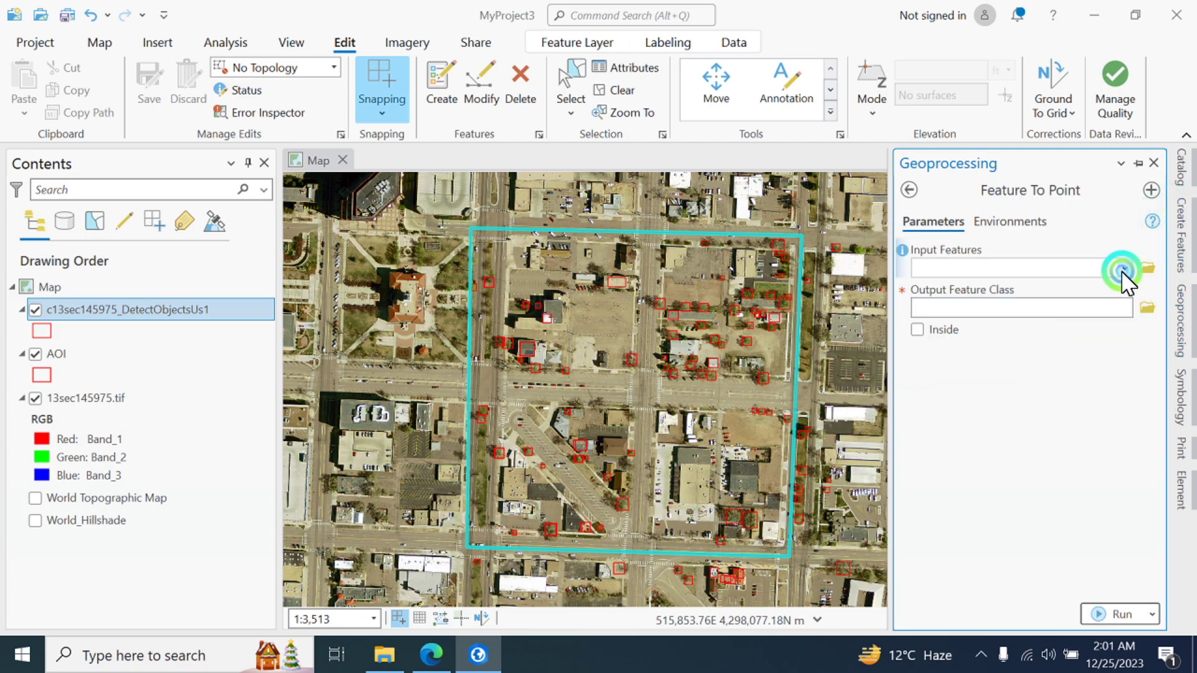
pyautogui.click(978, 291)
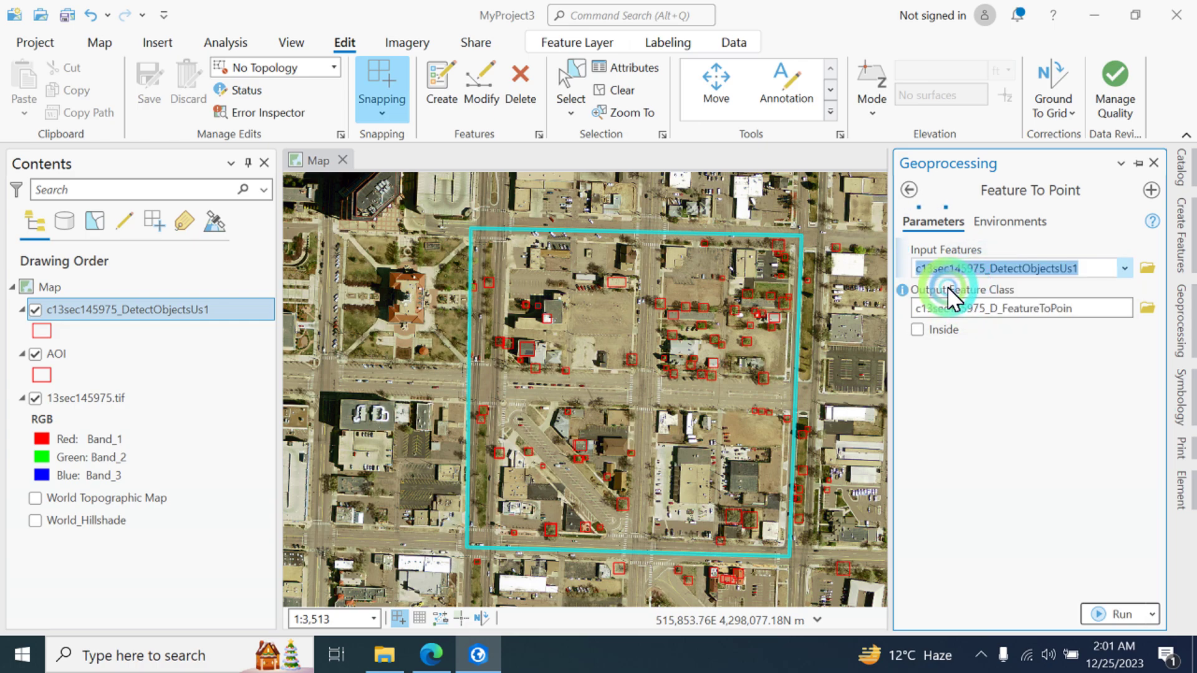
pyautogui.click(1080, 528)
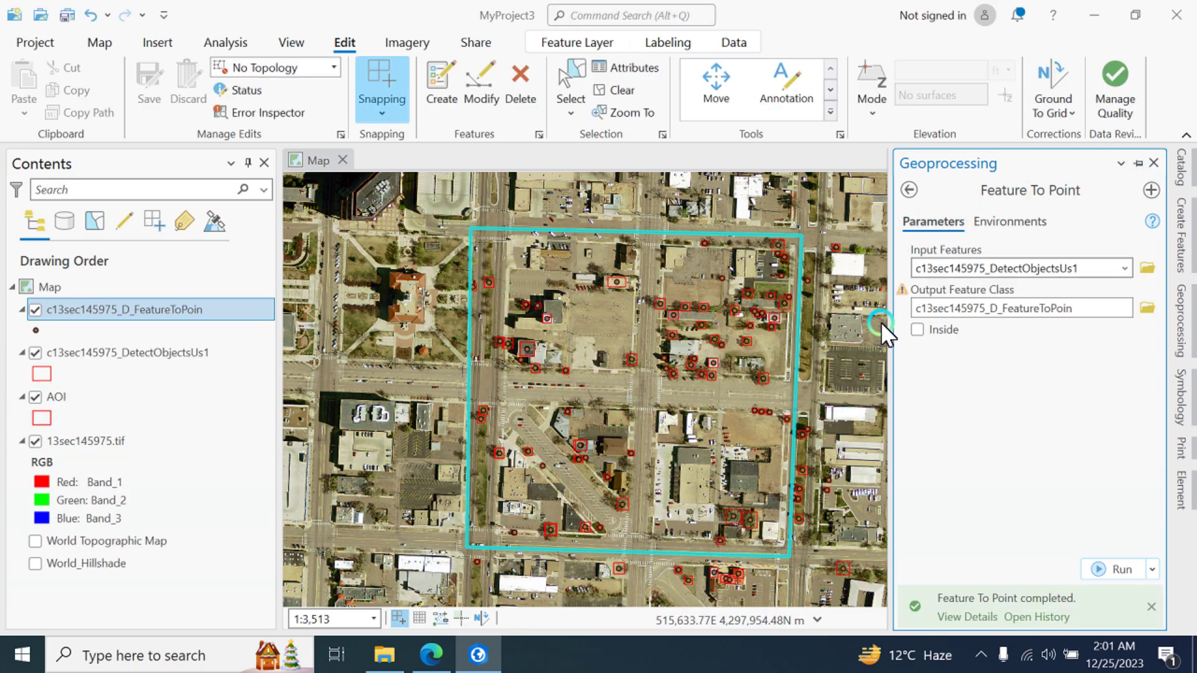
# Step: Look through the appearance settings of the c13sec145975_D_FeatureToPoin point symbol and close the raster pop-up
pyautogui.click(850, 334)
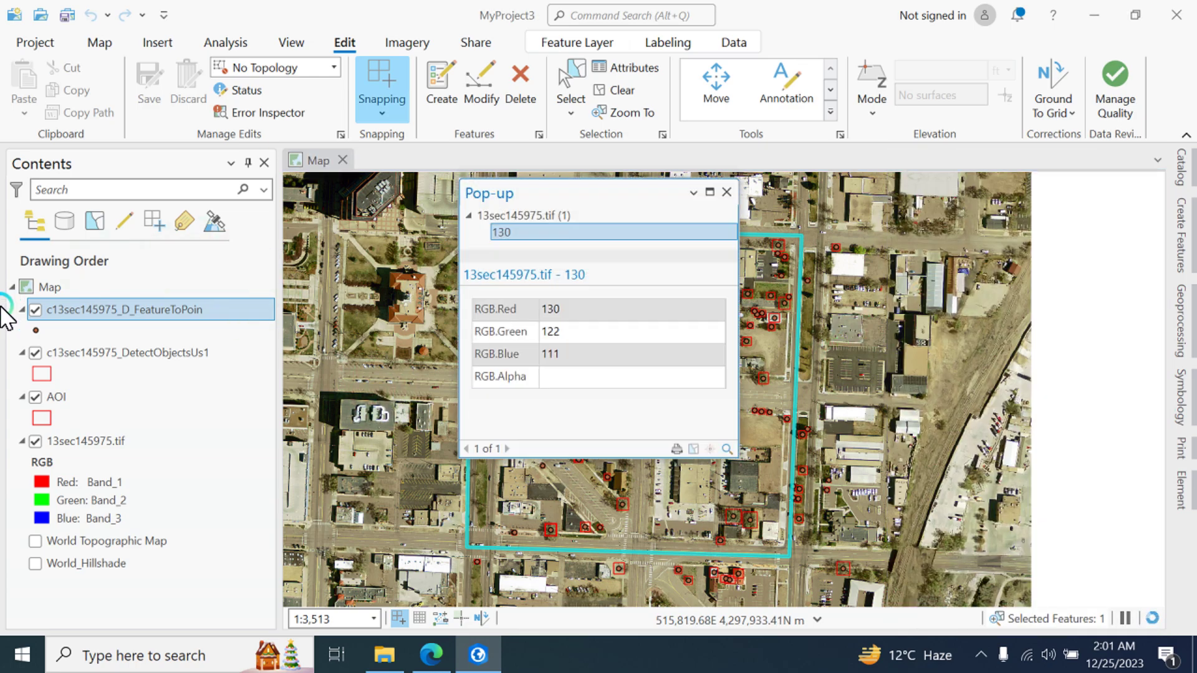
pyautogui.click(36, 331)
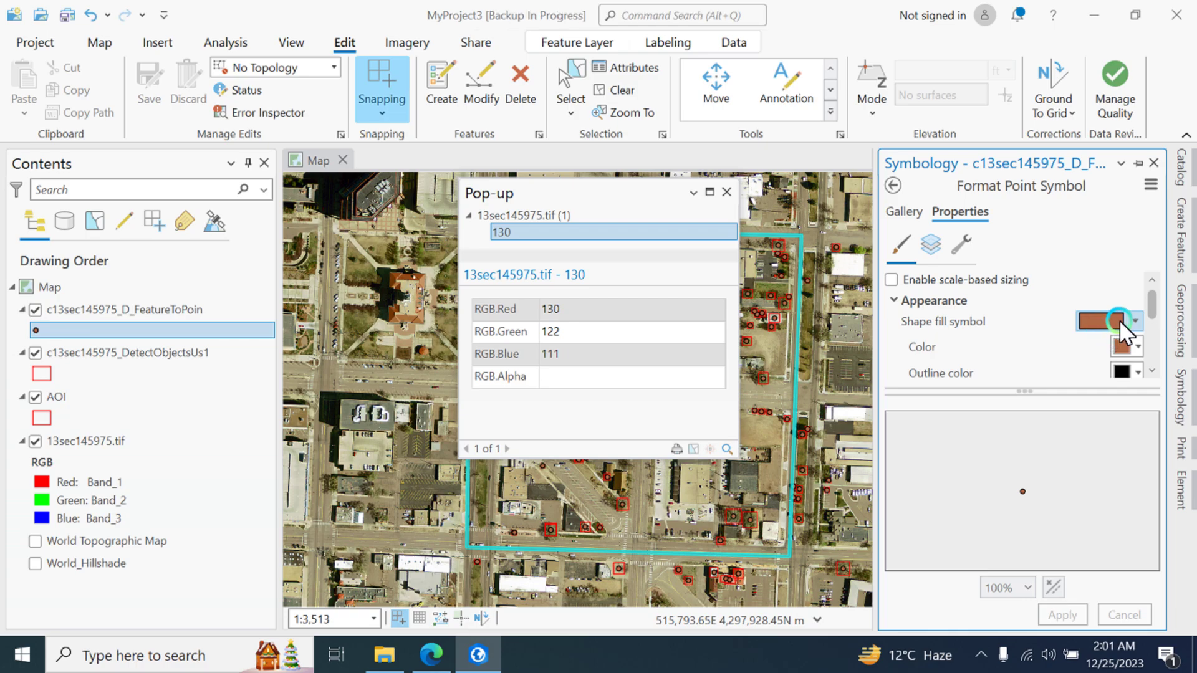
pyautogui.scroll(-2, 1029, 361)
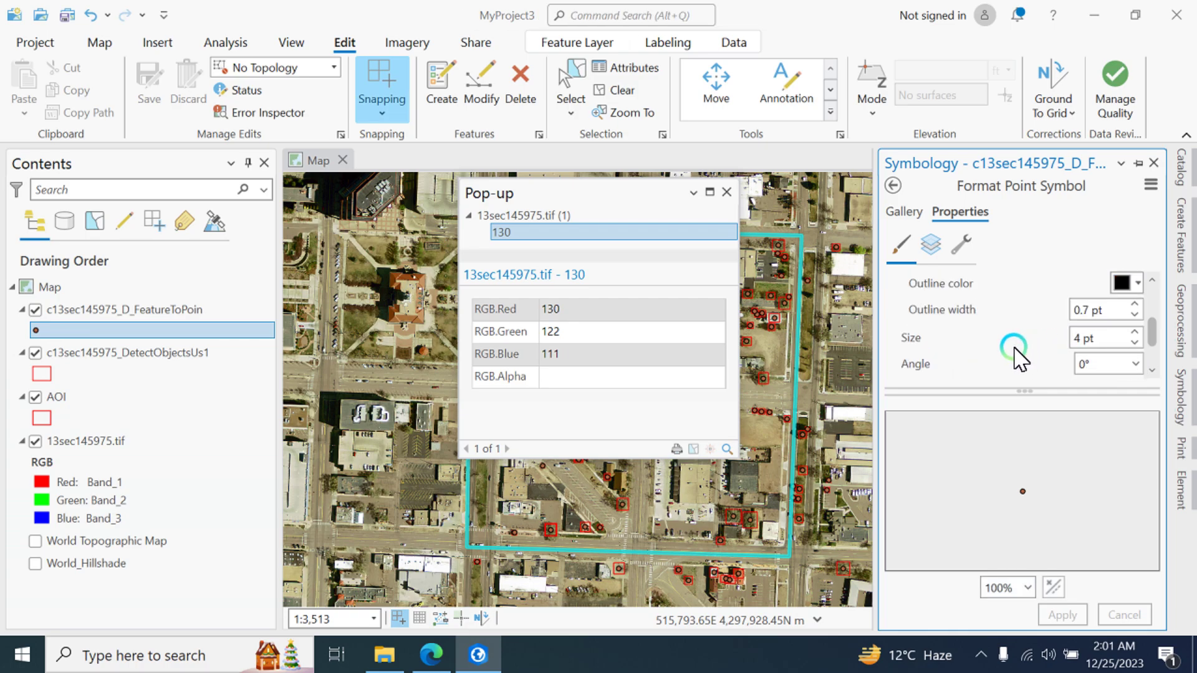
pyautogui.scroll(-1, 1017, 358)
pyautogui.scroll(3, 1017, 358)
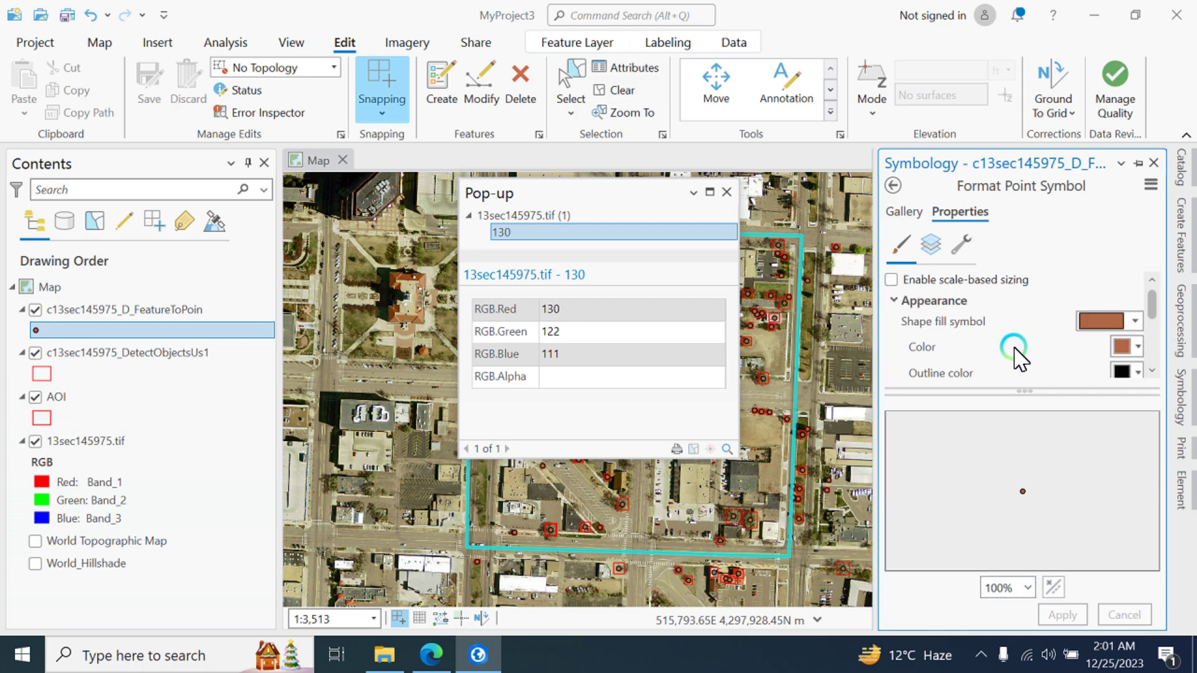
pyautogui.click(714, 200)
# Step: Hide the c13sec145975_DetectObjectsUs1 layer and select the point symbol of the c13sec145975_D_FeatureToPoin layer
pyautogui.click(33, 344)
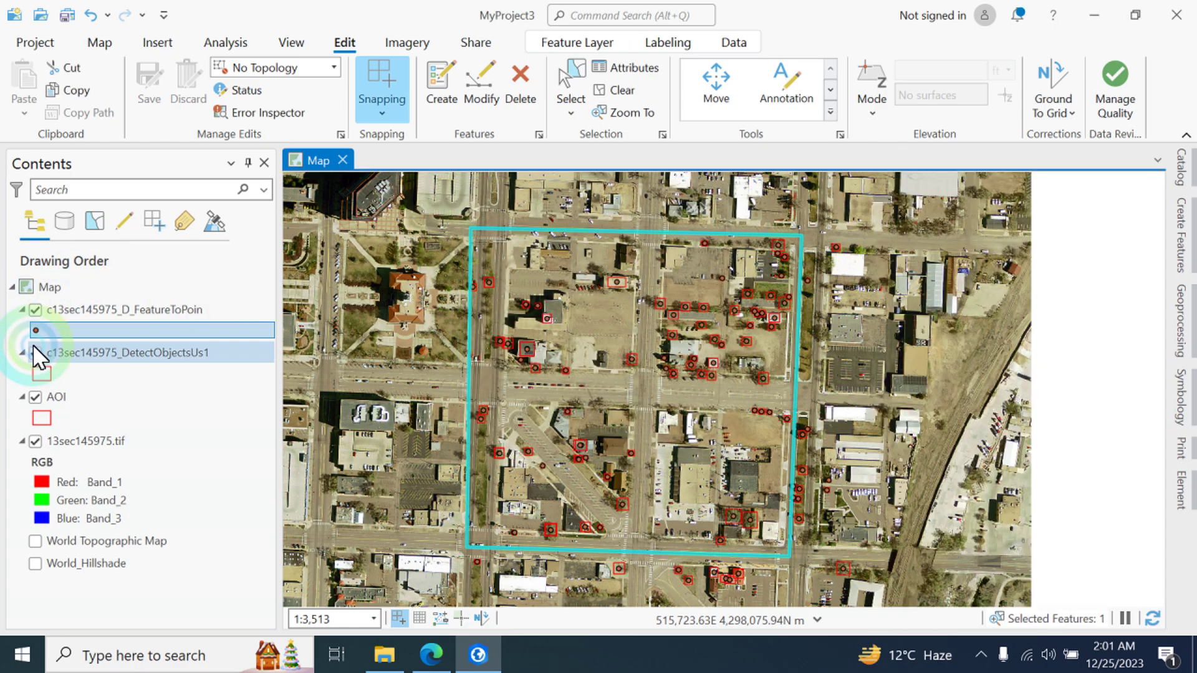
pyautogui.click(36, 354)
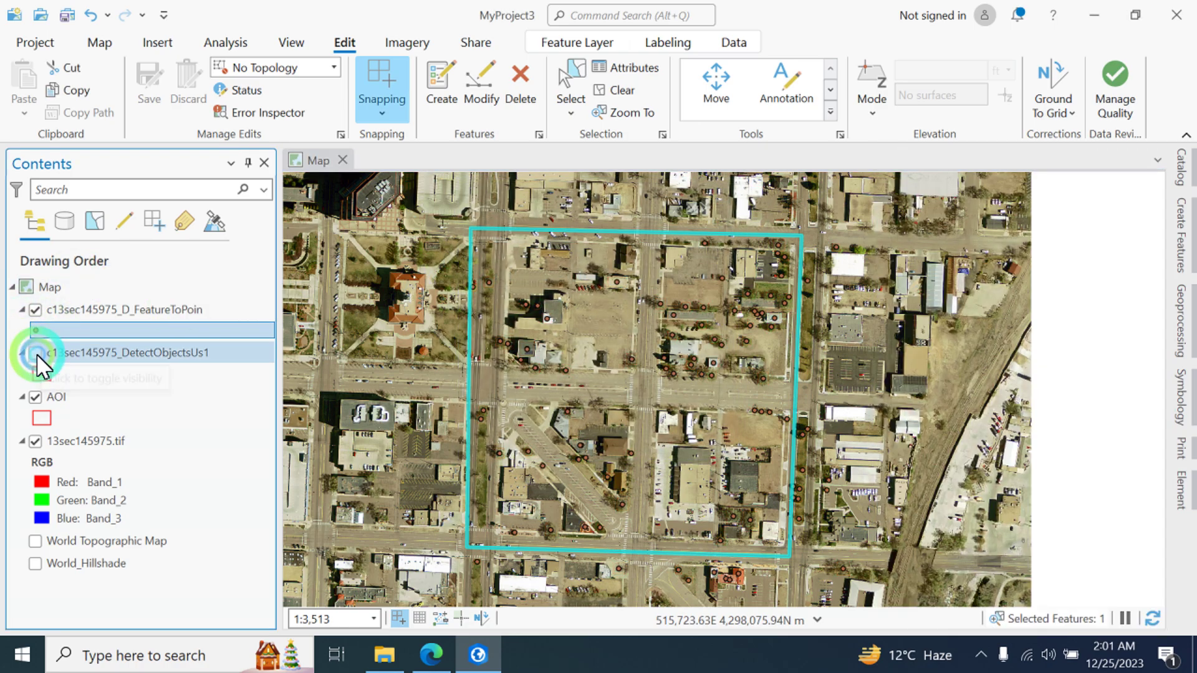
pyautogui.click(35, 331)
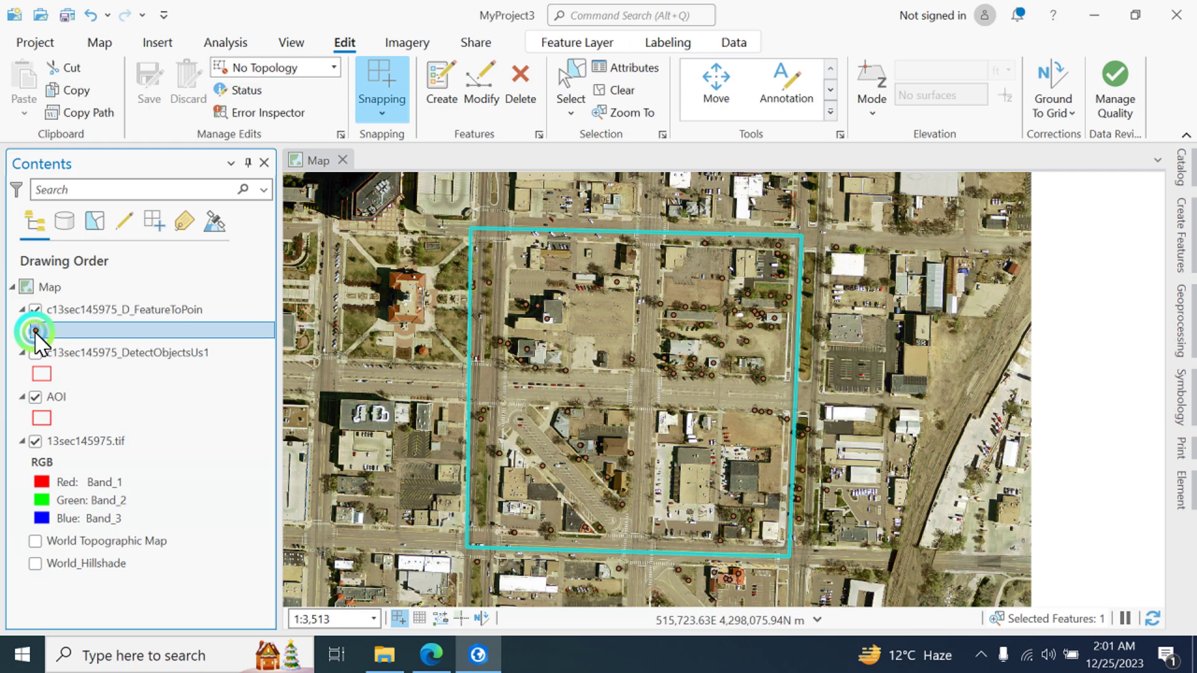
pyautogui.click(35, 331)
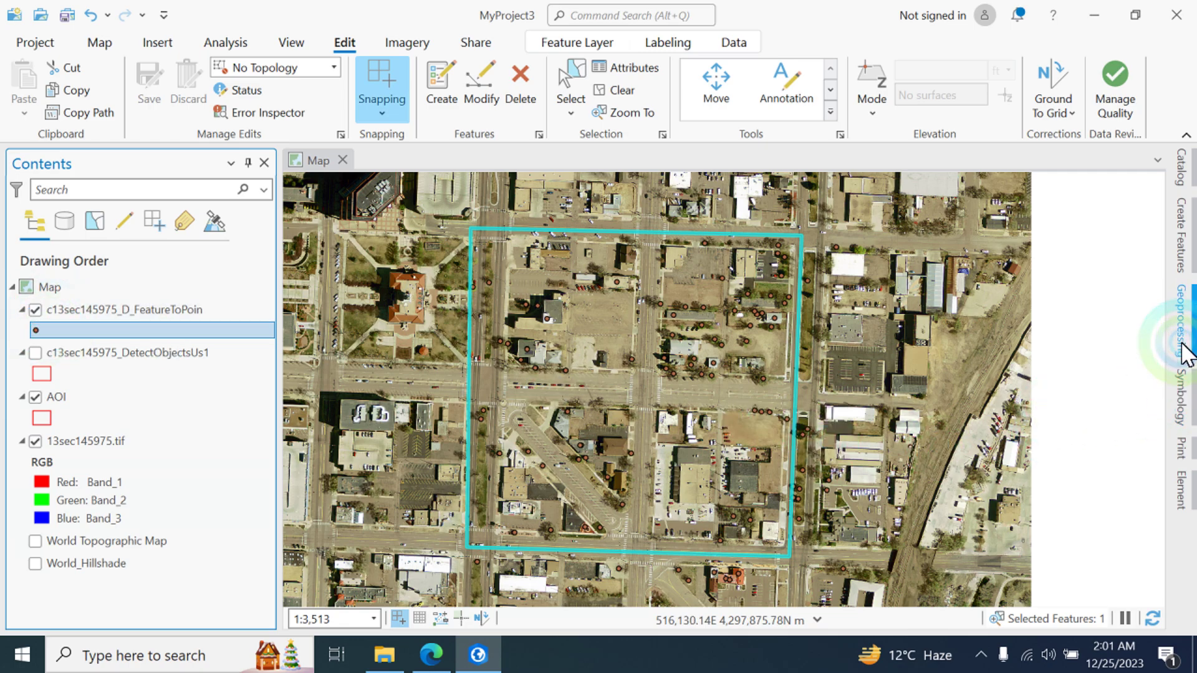
# Step: Change the marker shape of the c13sec145975_D_FeatureToPoin point symbol to a star and apply it
pyautogui.click(1183, 395)
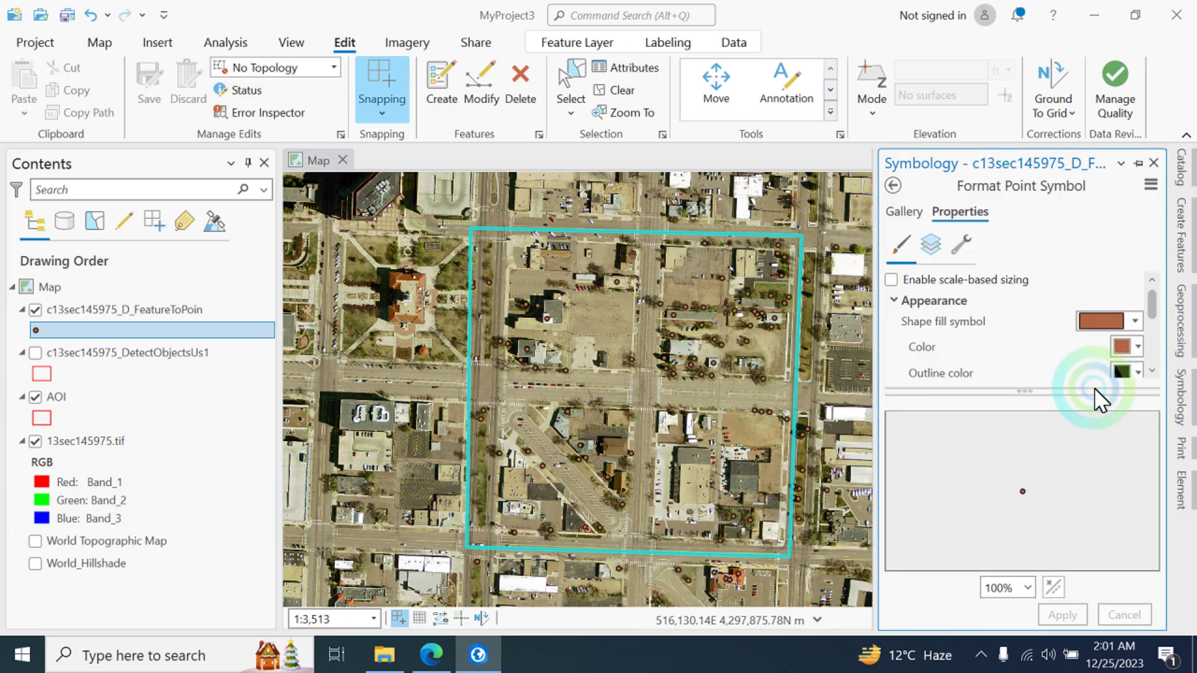
pyautogui.click(921, 224)
pyautogui.click(929, 247)
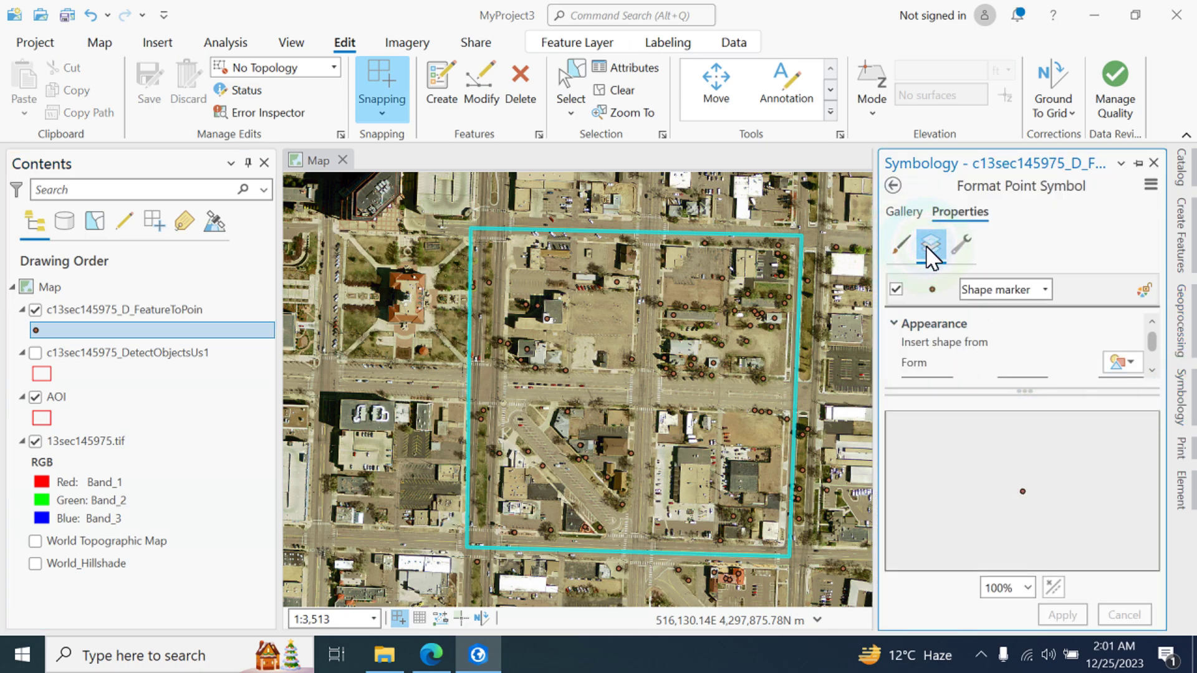
pyautogui.scroll(-3, 1045, 362)
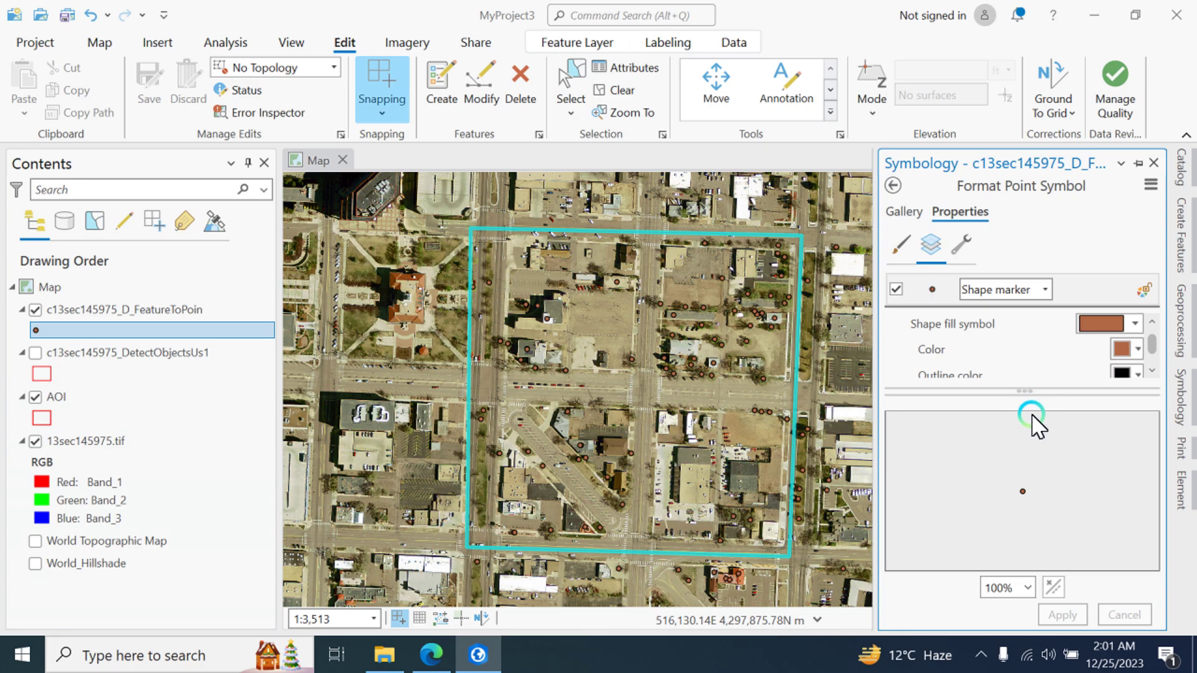
pyautogui.click(1025, 492)
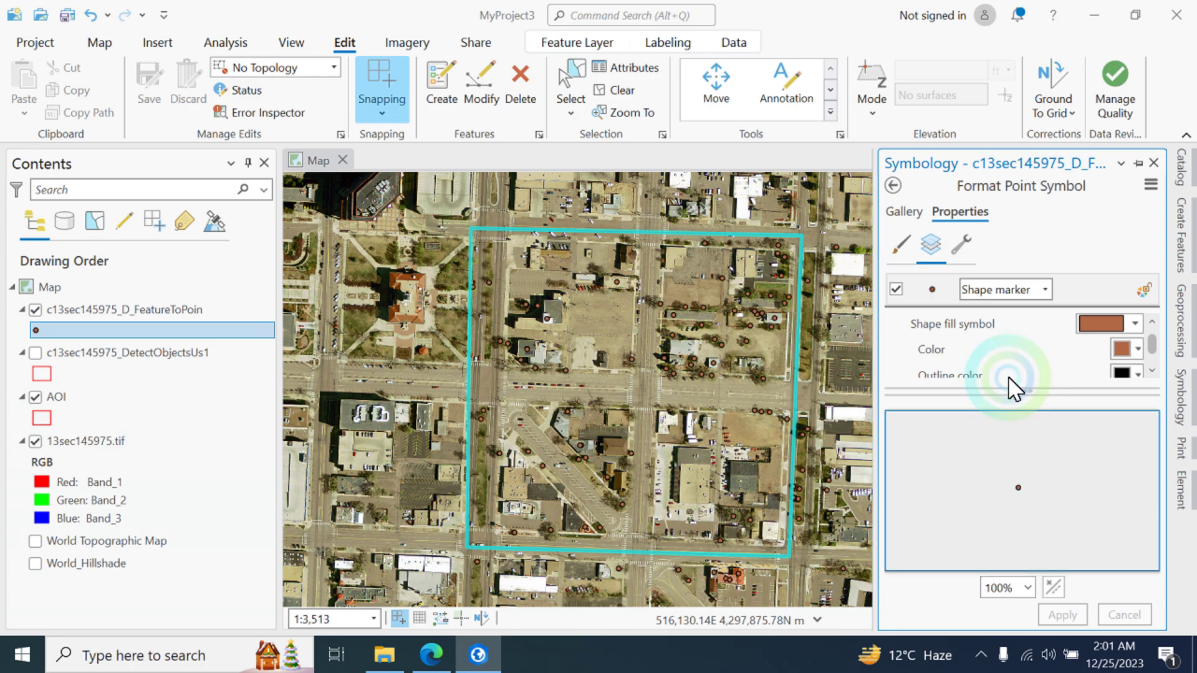
pyautogui.scroll(2, 1042, 355)
pyautogui.scroll(-4, 1048, 350)
pyautogui.scroll(4, 1047, 358)
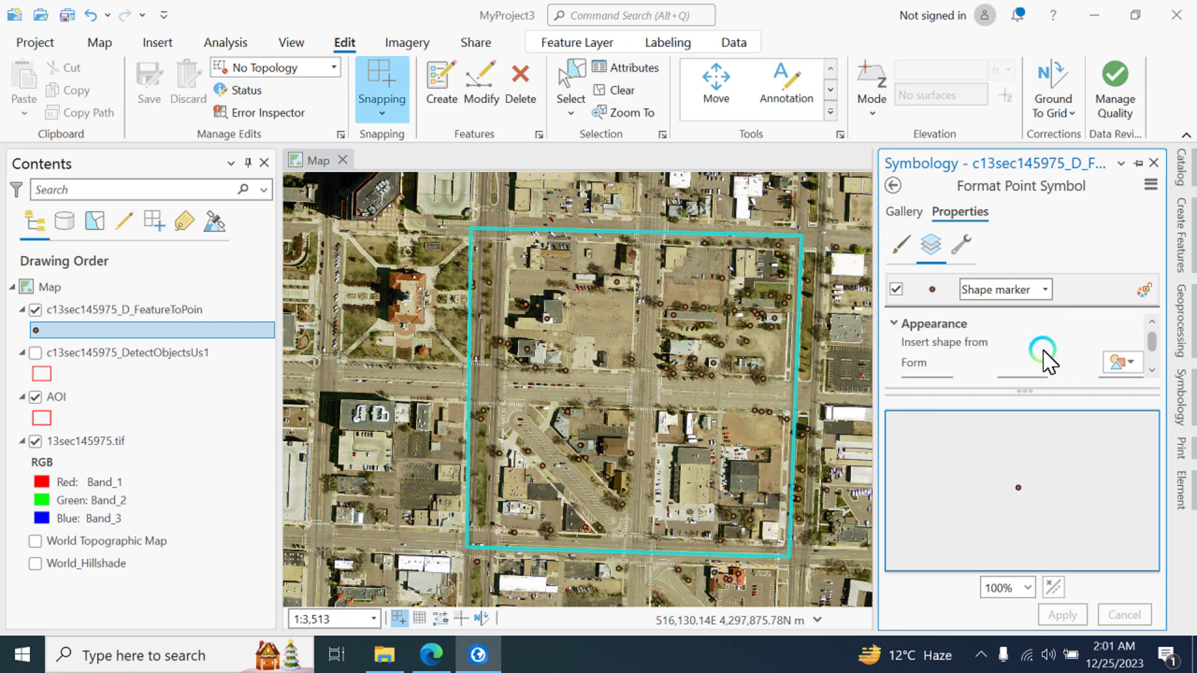
pyautogui.scroll(-1, 1043, 357)
pyautogui.scroll(1, 1122, 346)
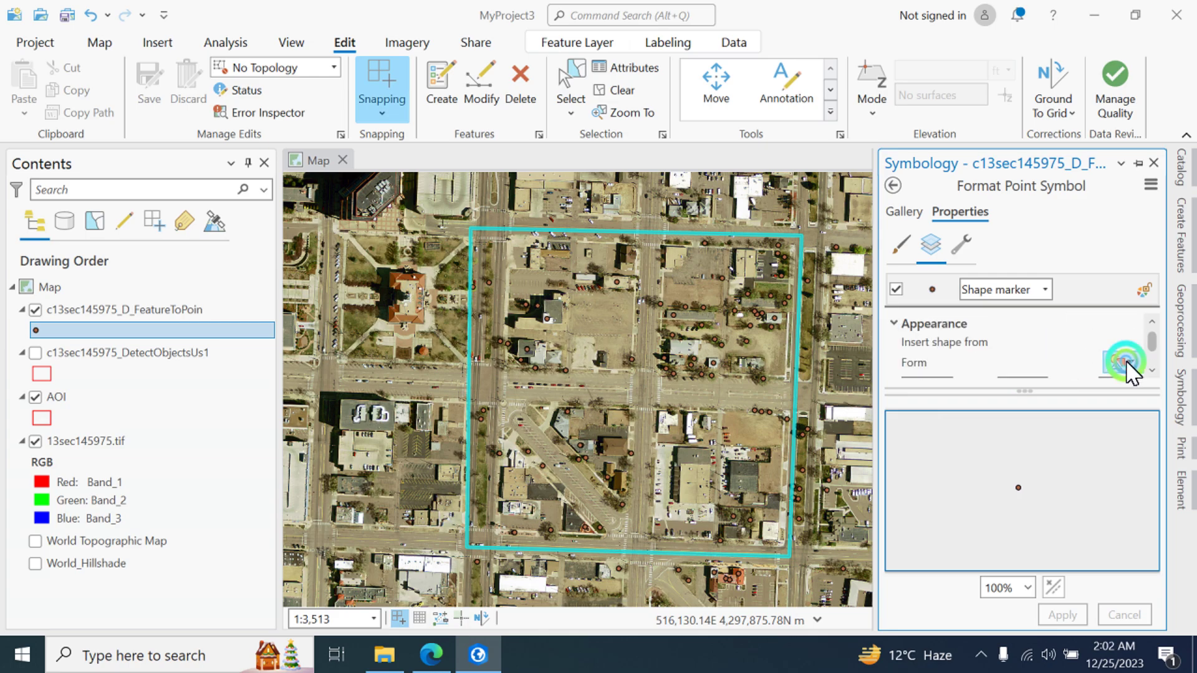
pyautogui.click(1124, 363)
pyautogui.click(1115, 508)
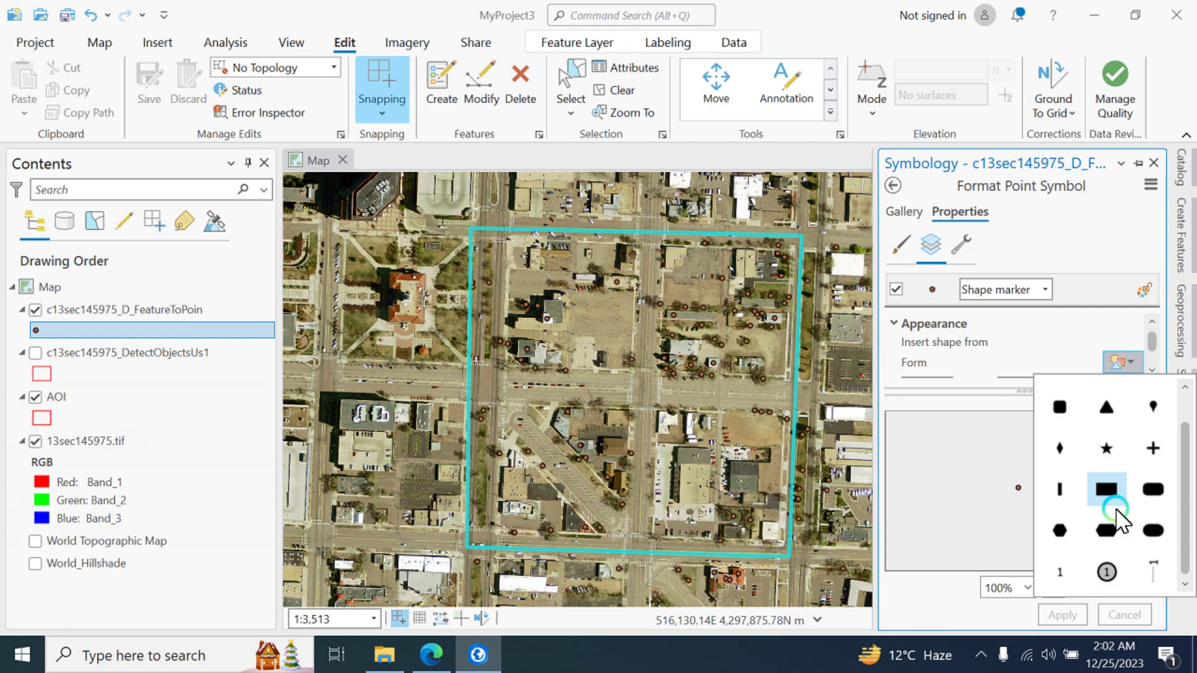
pyautogui.click(1107, 448)
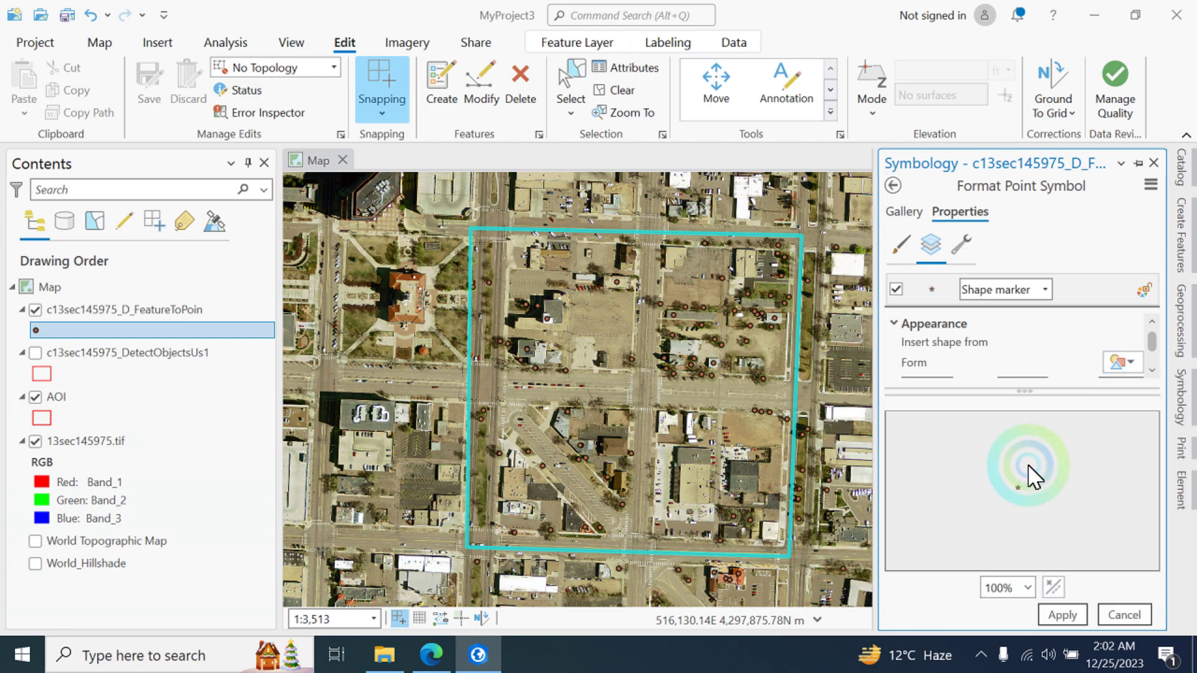
pyautogui.click(1037, 527)
pyautogui.click(1059, 616)
pyautogui.click(937, 598)
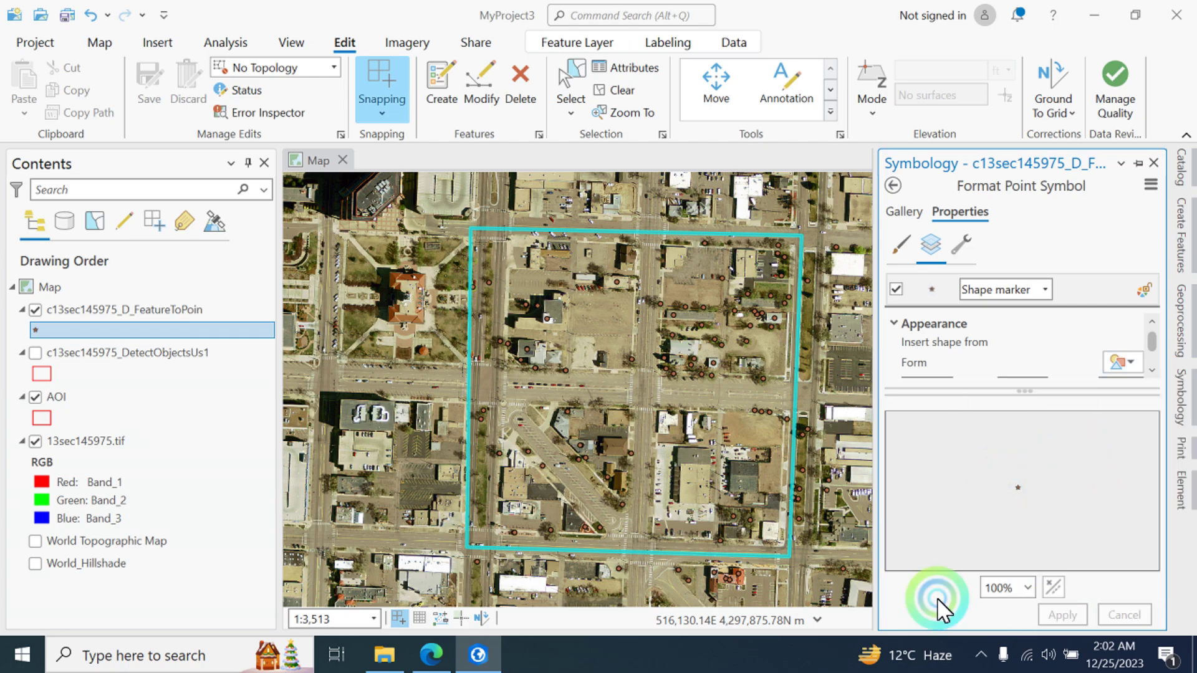
# Step: Inspect the star markers on the map at close range and look through the point symbol's structure settings
pyautogui.scroll(5, 642, 459)
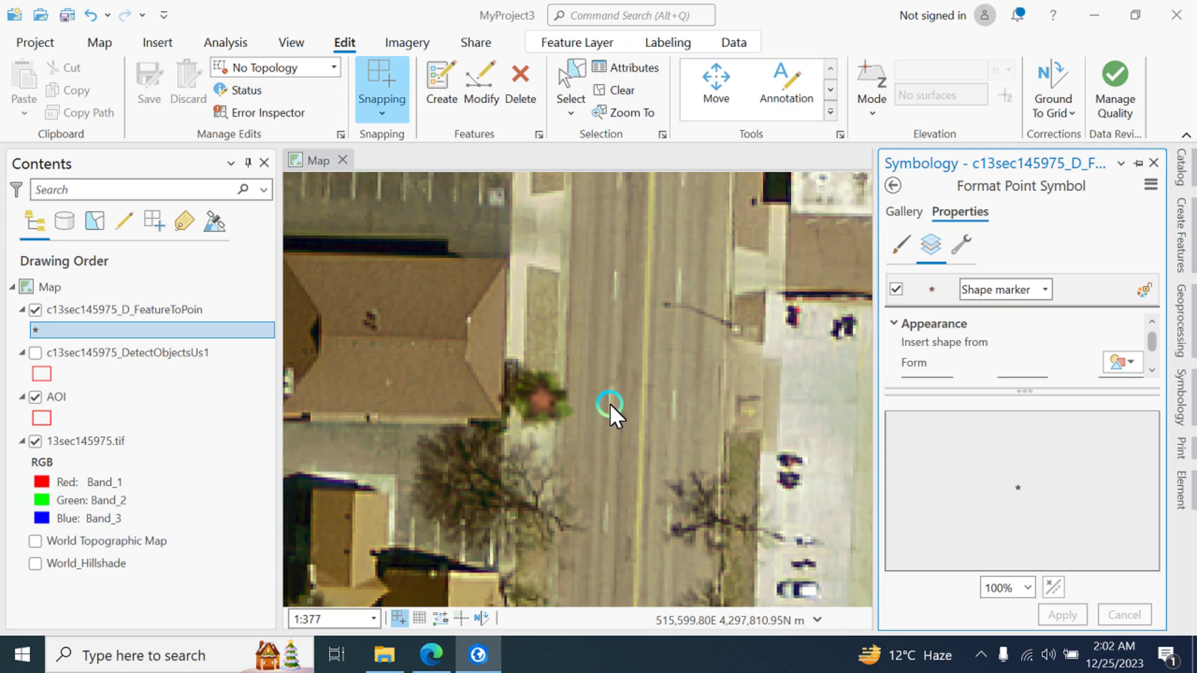
pyautogui.scroll(2, 424, 411)
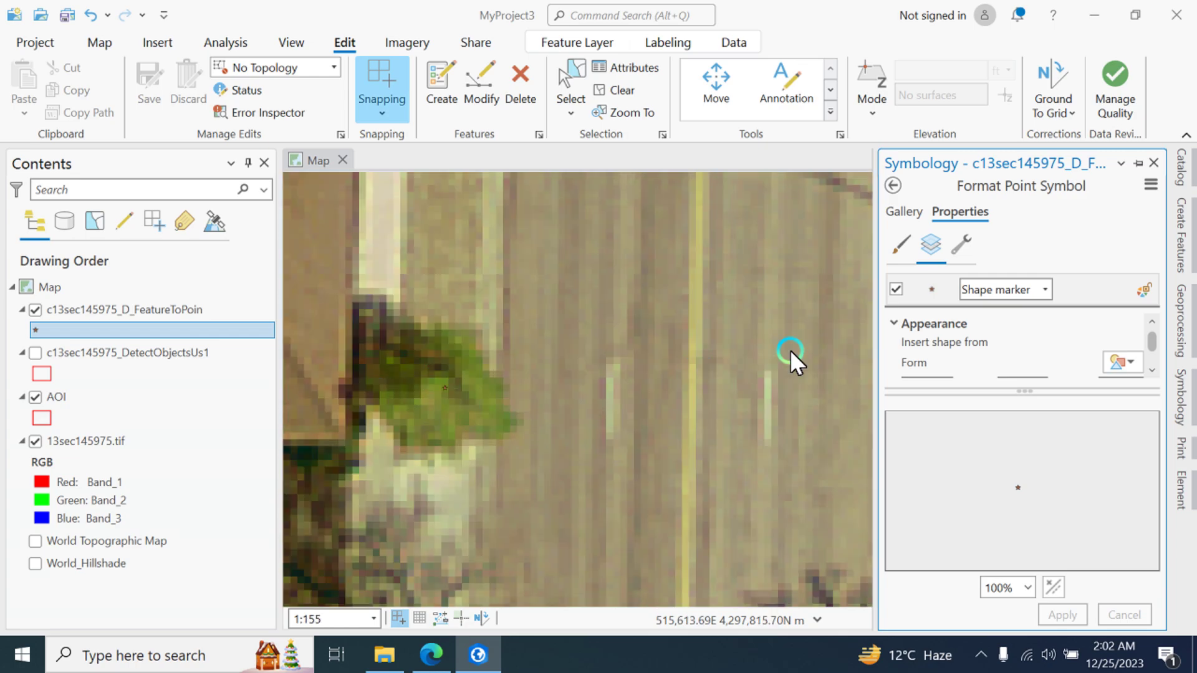
pyautogui.click(902, 245)
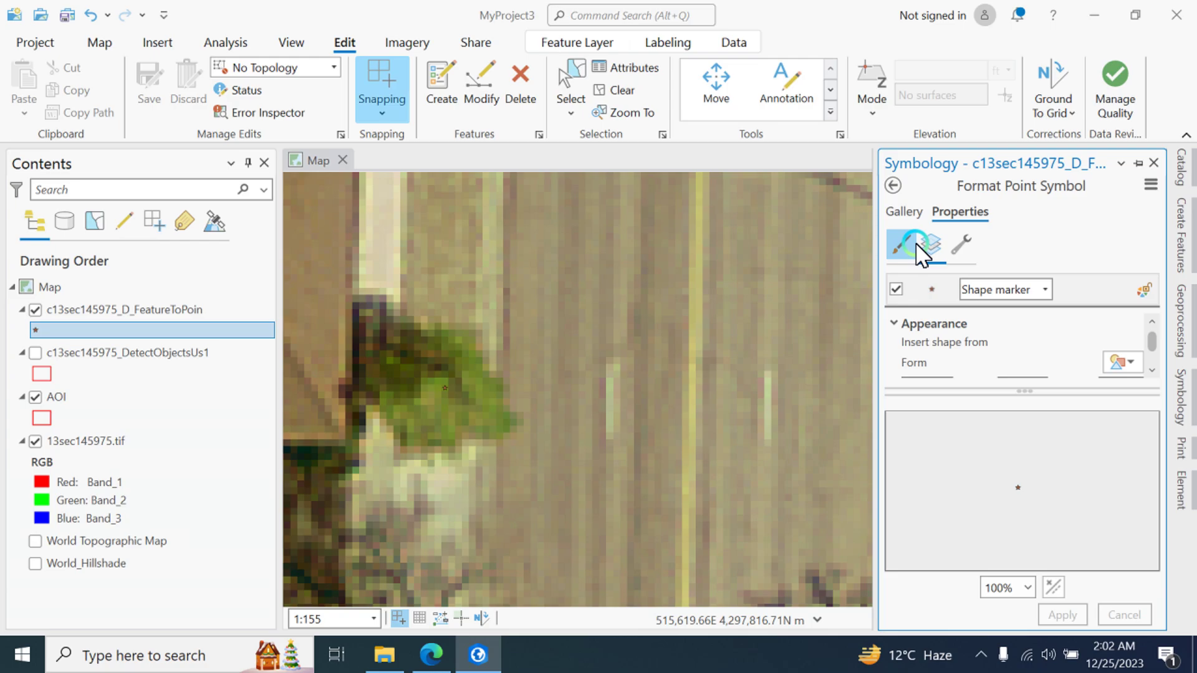
pyautogui.click(957, 247)
pyautogui.click(1000, 304)
pyautogui.scroll(-2, 1001, 306)
pyautogui.click(1055, 328)
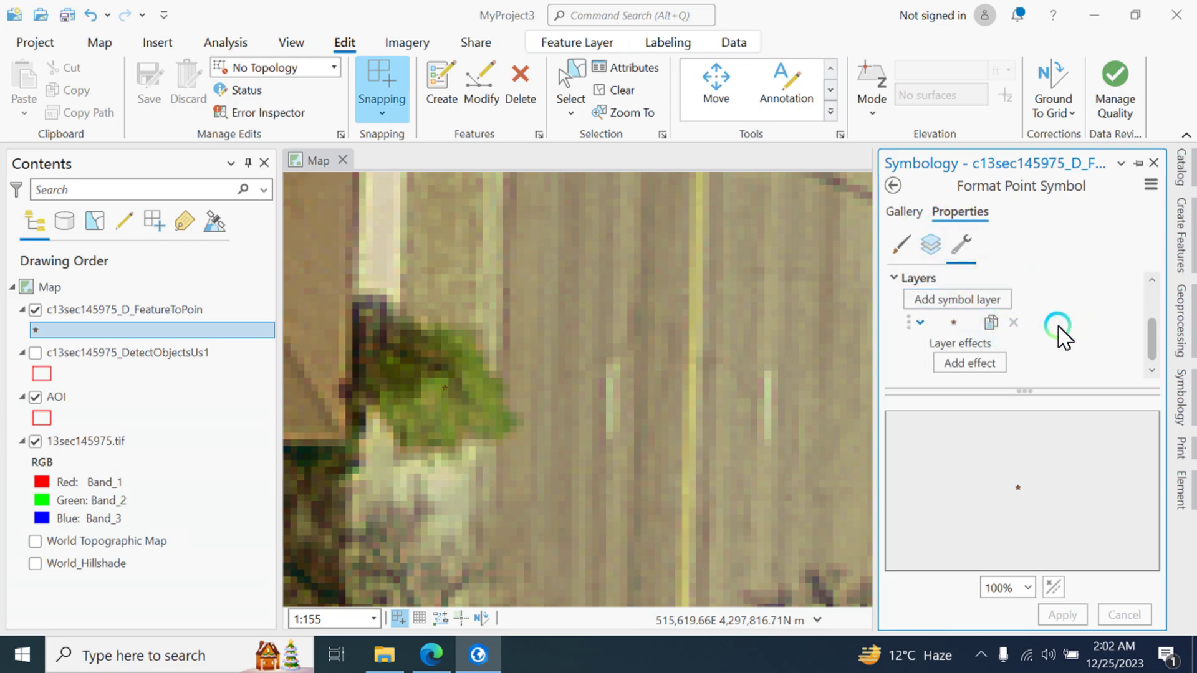
pyautogui.scroll(2, 1059, 333)
# Step: Search the symbol gallery for "tree", apply the 3D Animated Oak symbol to the points and close the symbology settings
pyautogui.click(913, 211)
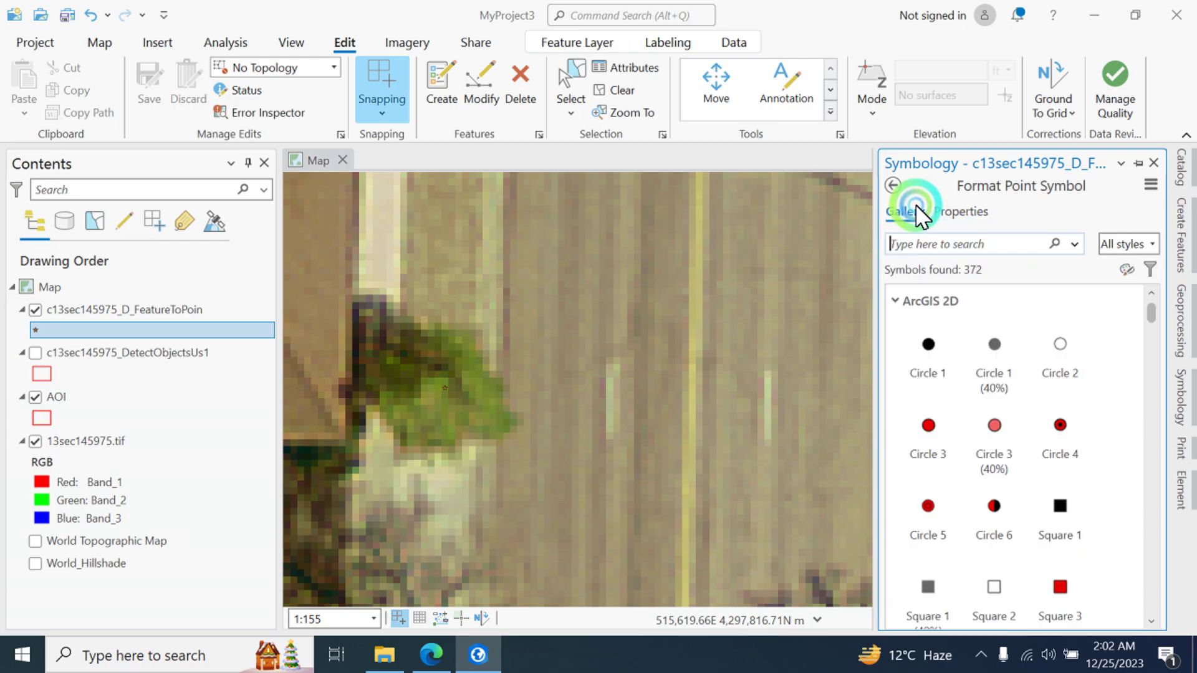
pyautogui.click(950, 238)
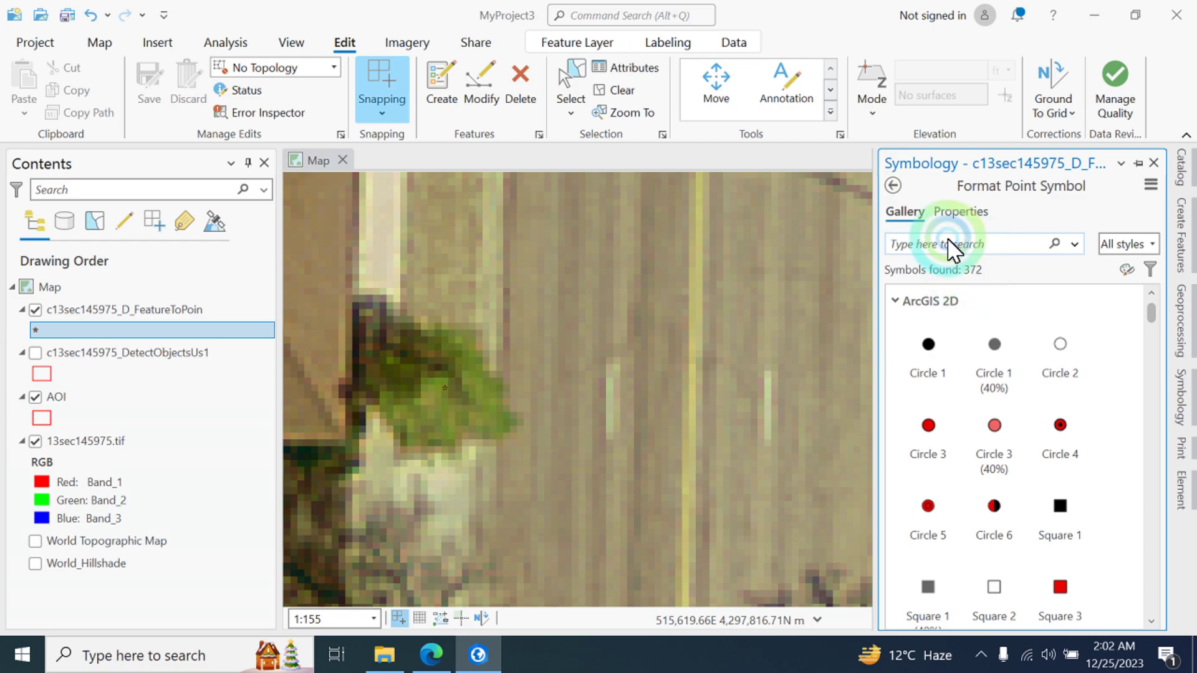
pyautogui.write('t')
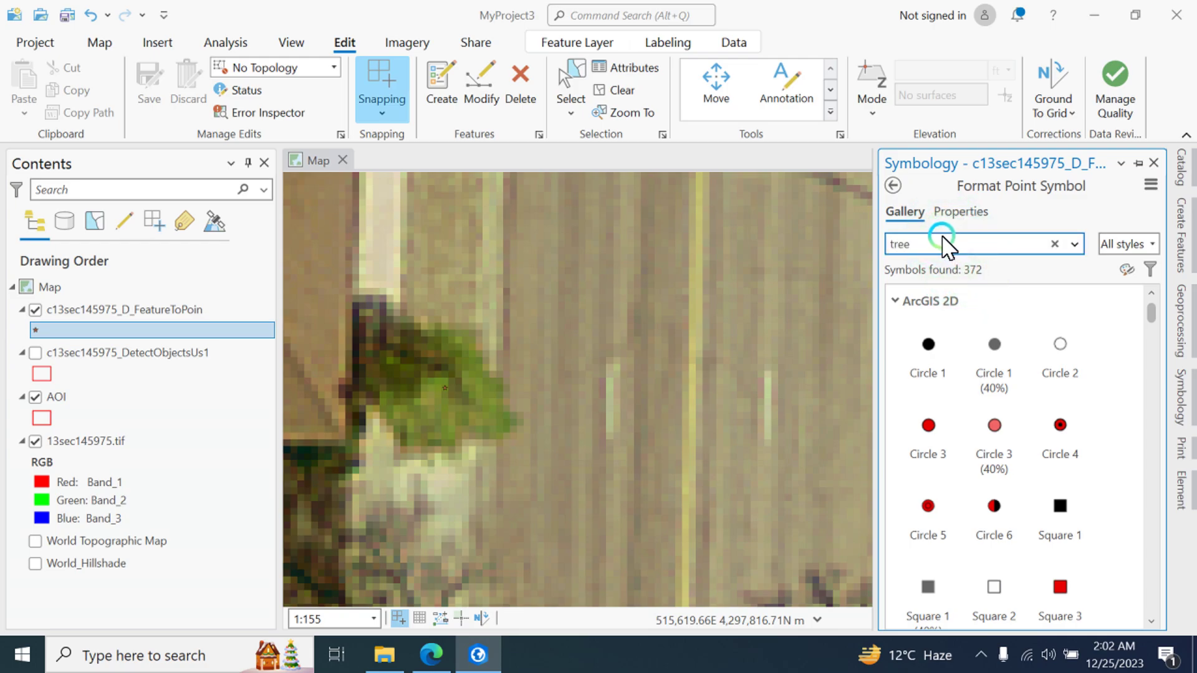
pyautogui.write('ree')
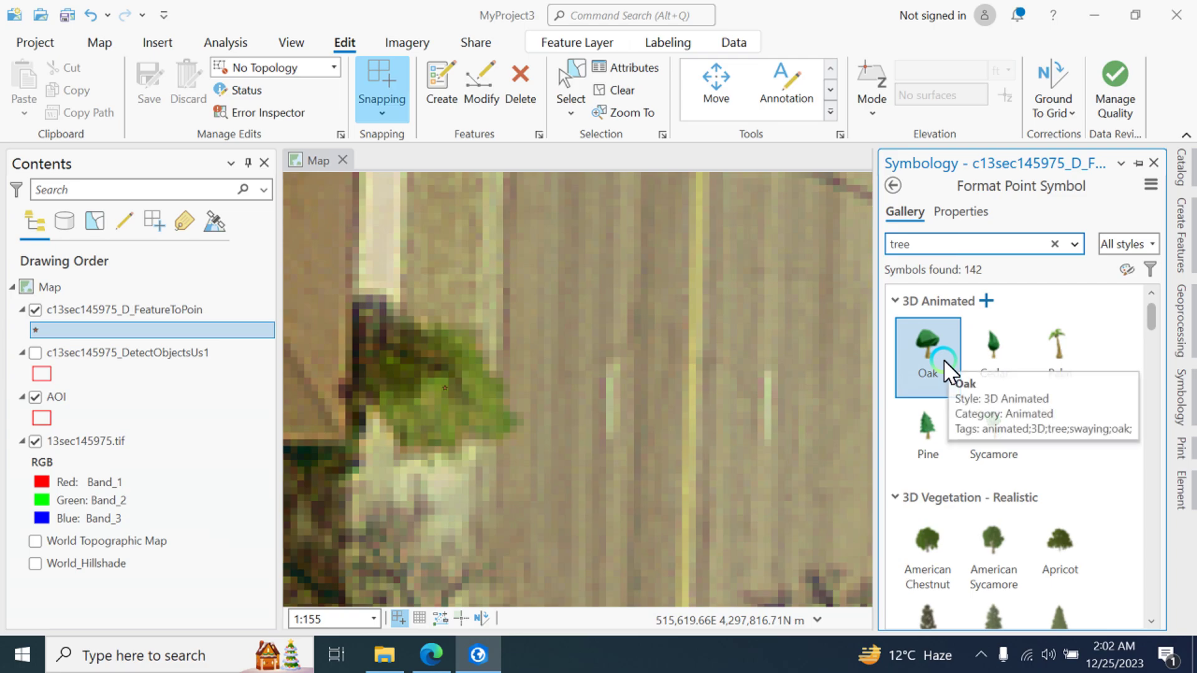
pyautogui.scroll(-1, 1010, 558)
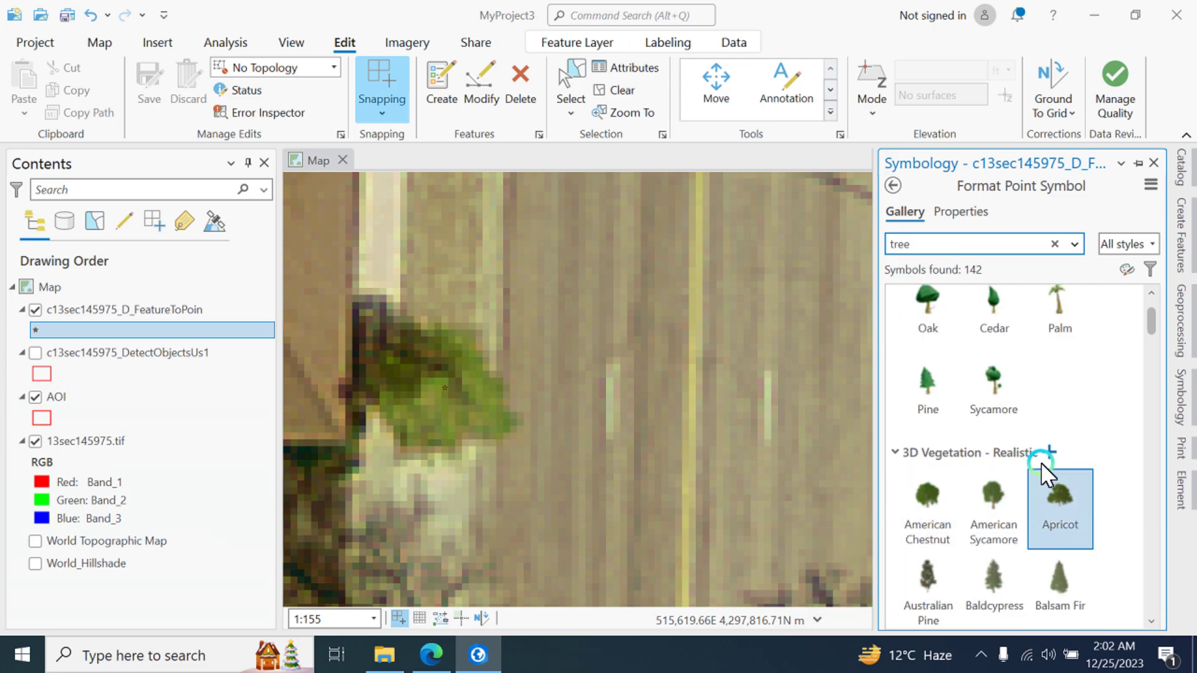
pyautogui.scroll(1, 1041, 462)
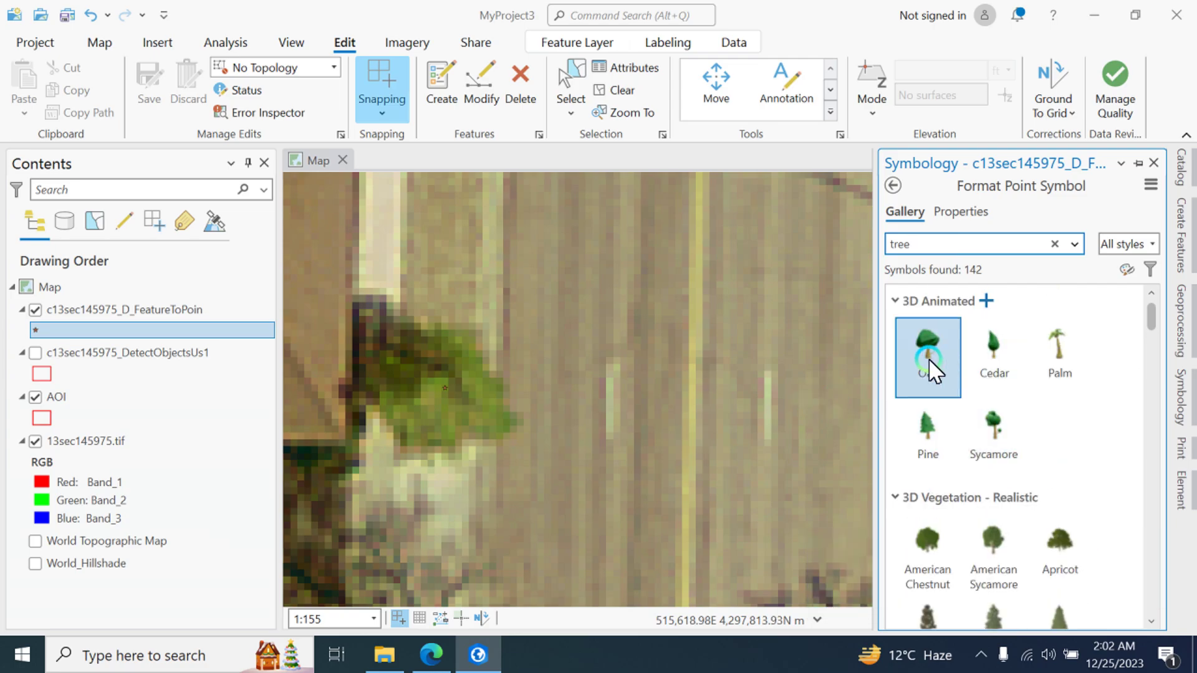
pyautogui.scroll(-1, 1022, 428)
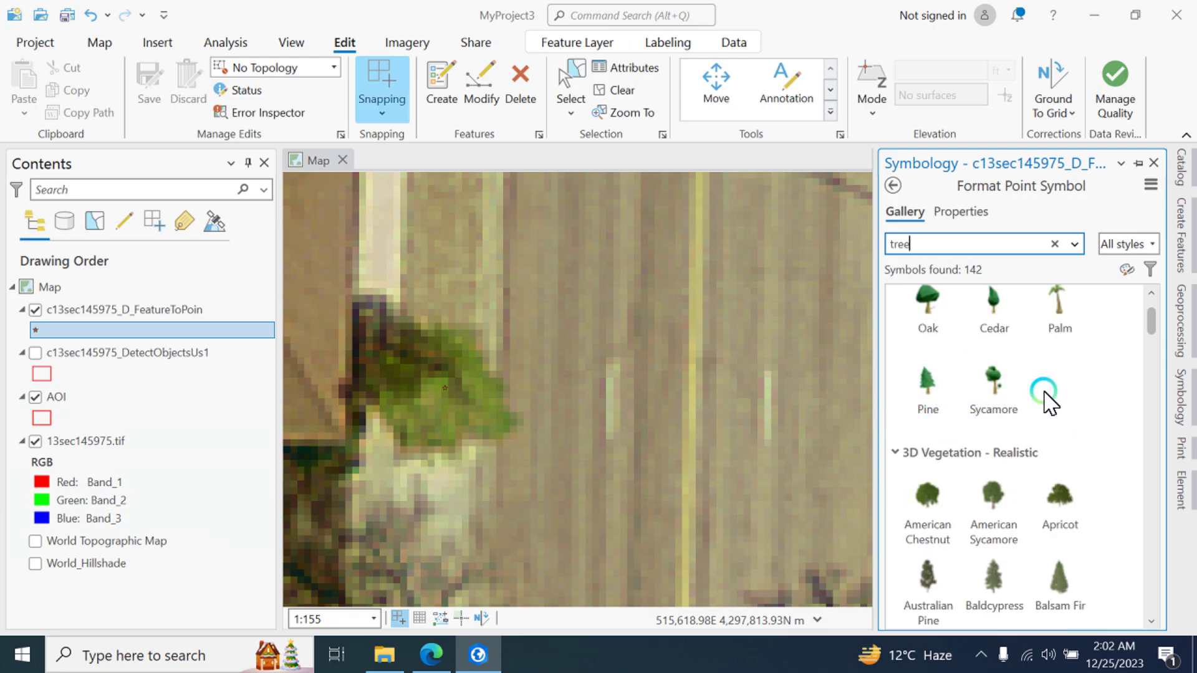
pyautogui.click(991, 402)
pyautogui.click(936, 312)
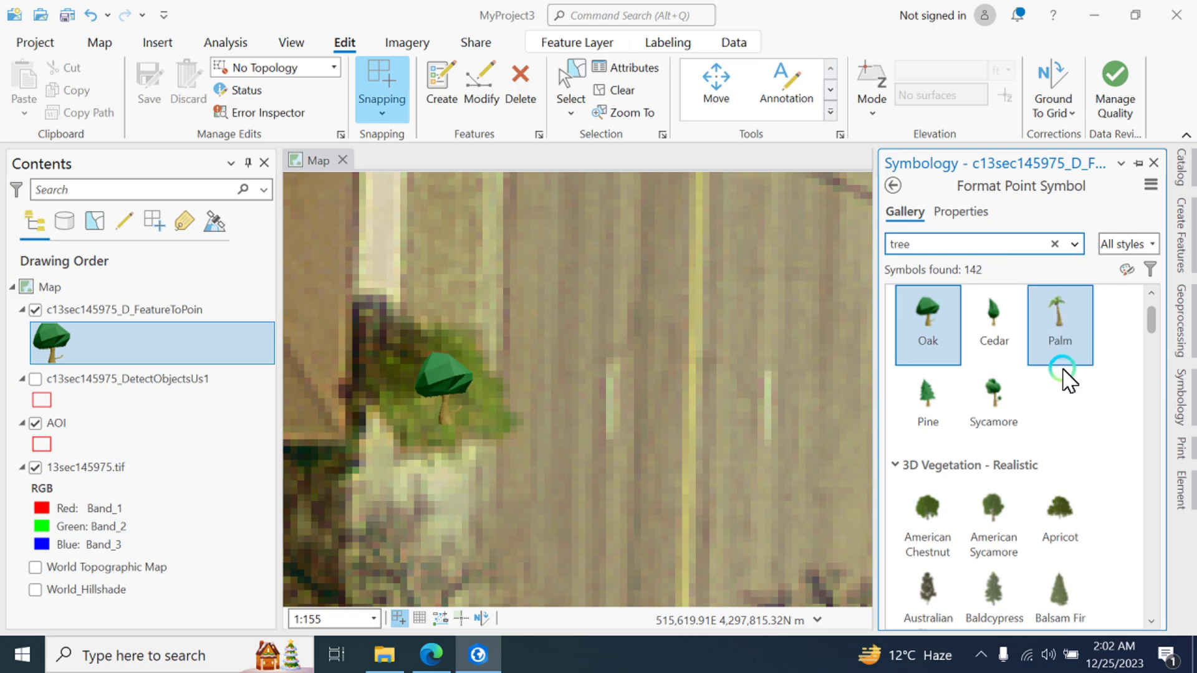
pyautogui.scroll(-8, 1058, 459)
pyautogui.click(1054, 451)
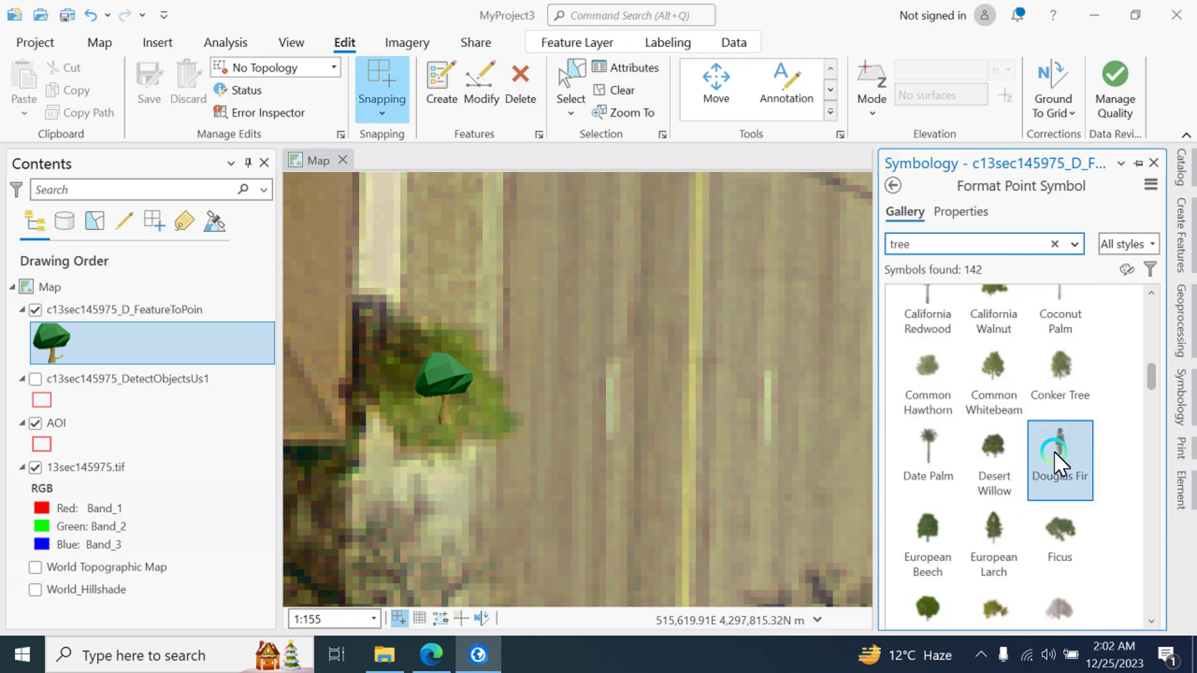
pyautogui.click(1150, 163)
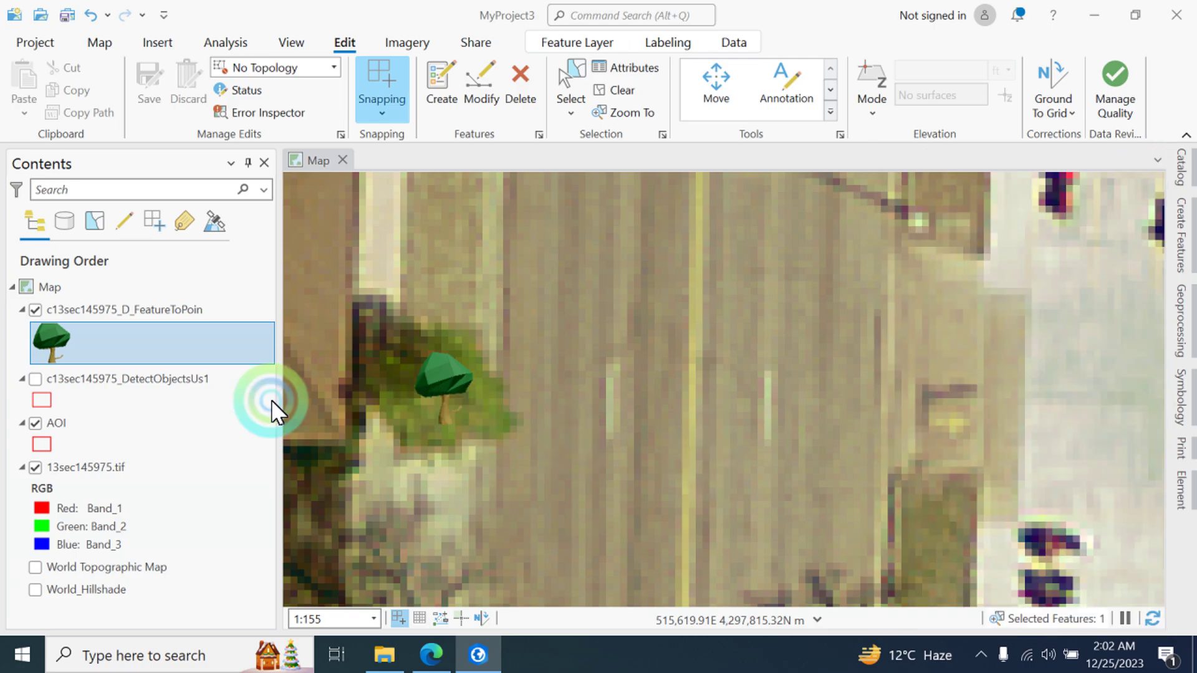
# Step: Hide the 13sec145975.tif imagery and zoom to the extent of the c13sec145975_D_FeatureToPoin layer
pyautogui.click(35, 467)
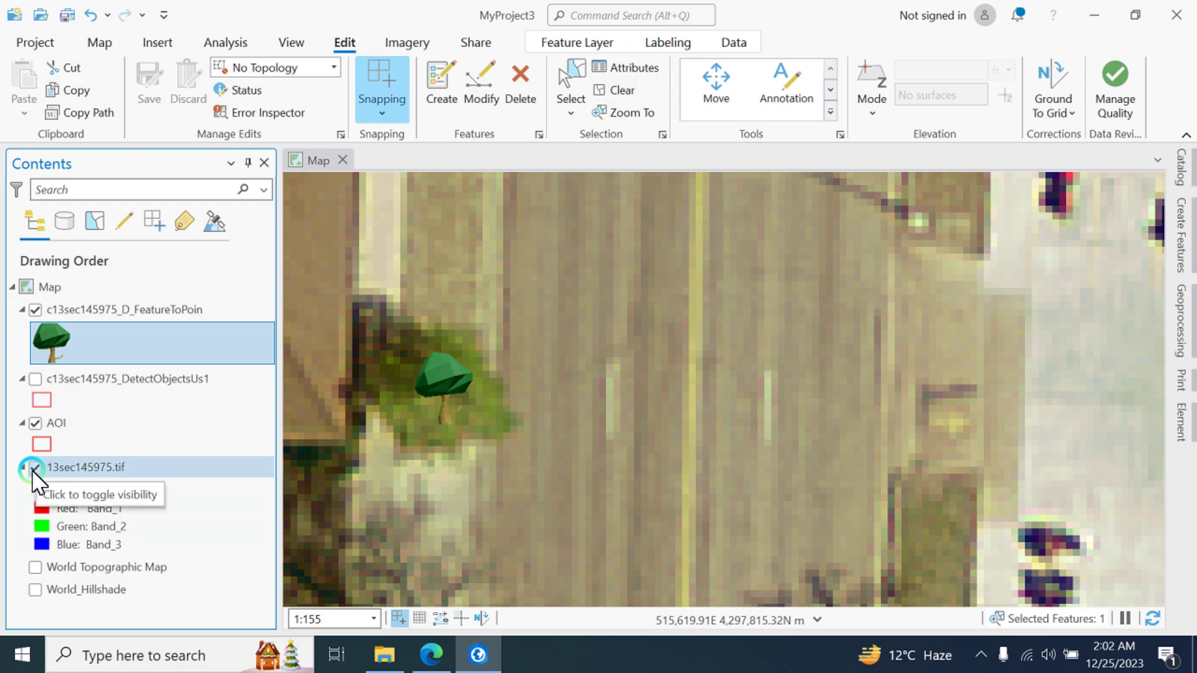
pyautogui.click(35, 467)
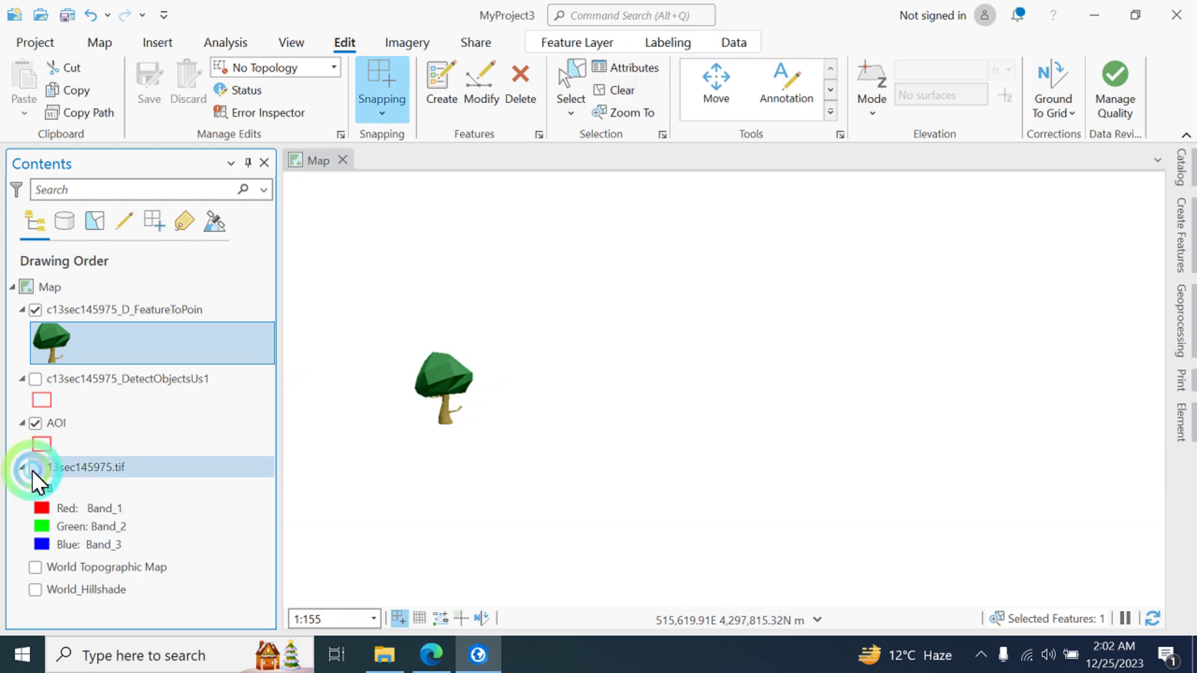
pyautogui.rightClick(97, 306)
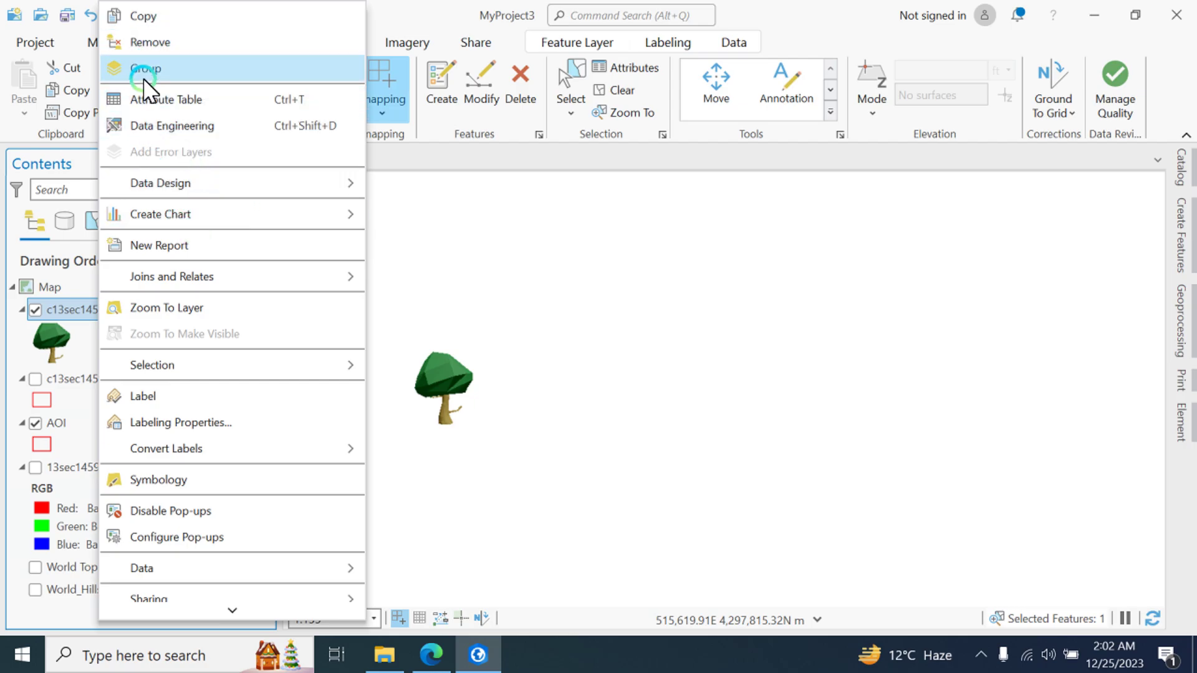
pyautogui.click(188, 316)
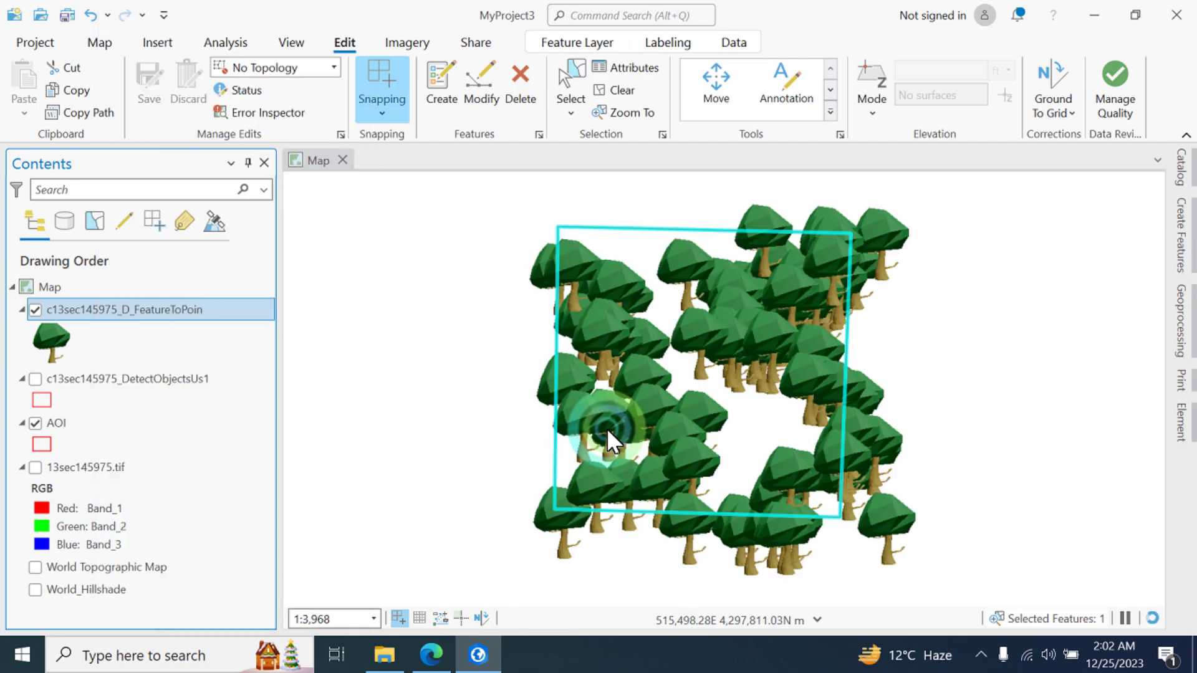
# Step: Open the tree point symbol of c13sec145975_D_FeatureToPoin for formatting and examine its structure settings and preview
pyautogui.click(54, 335)
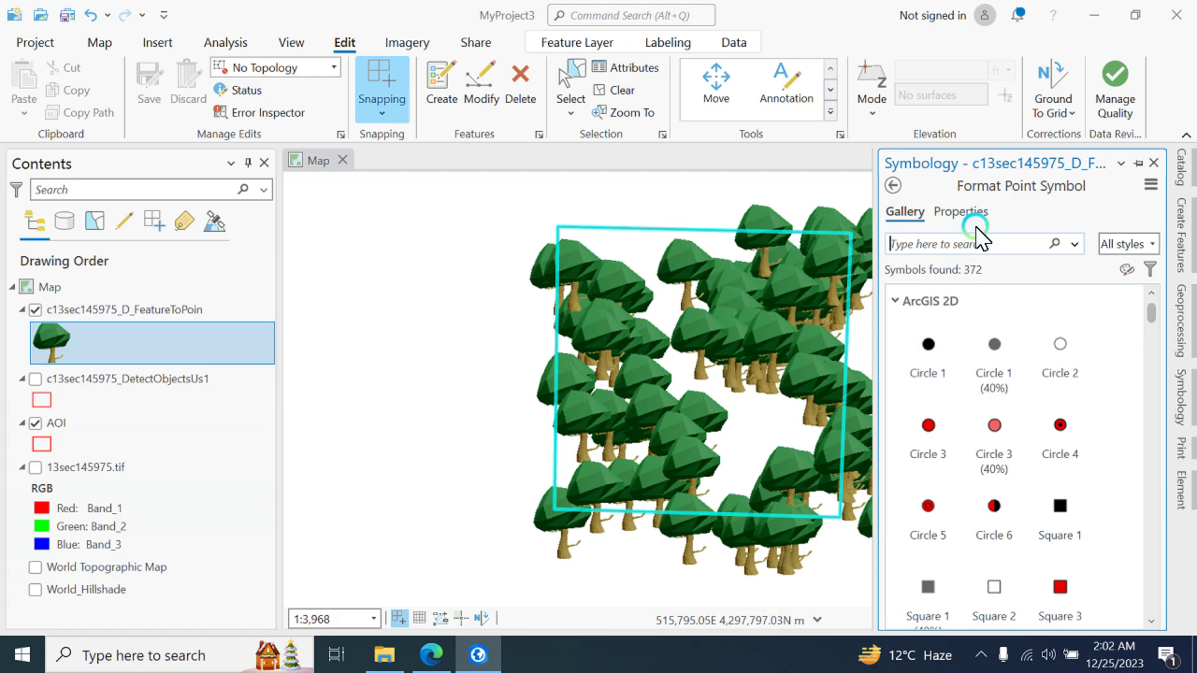
pyautogui.click(949, 247)
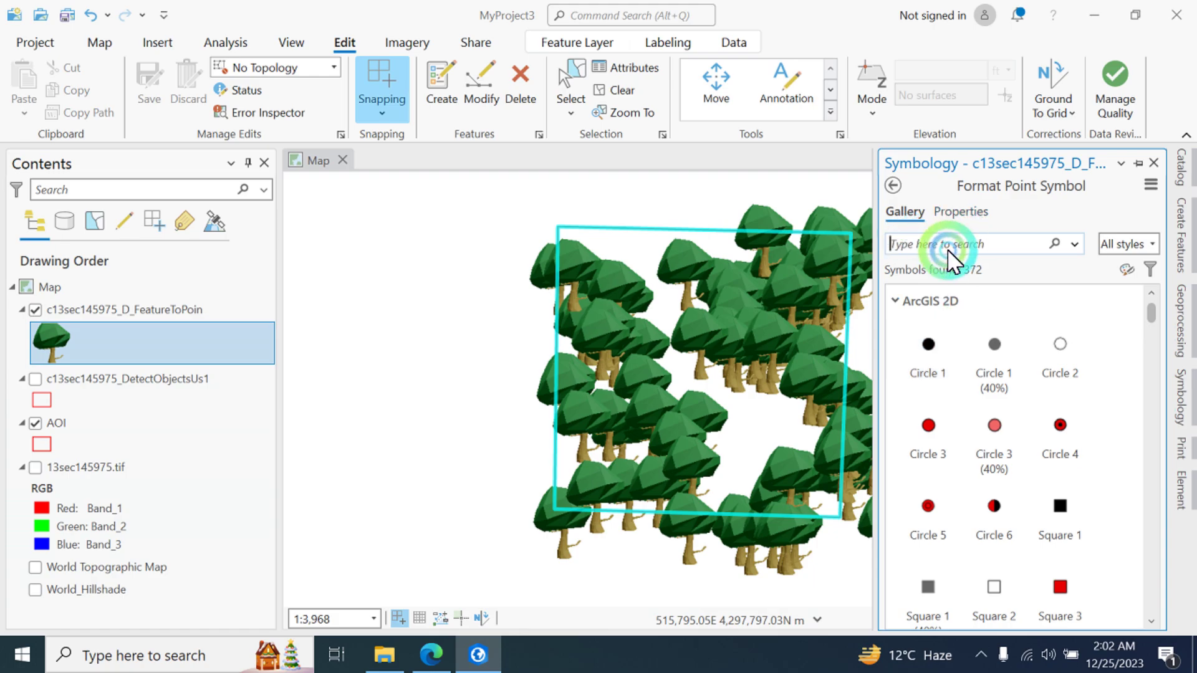
pyautogui.click(952, 201)
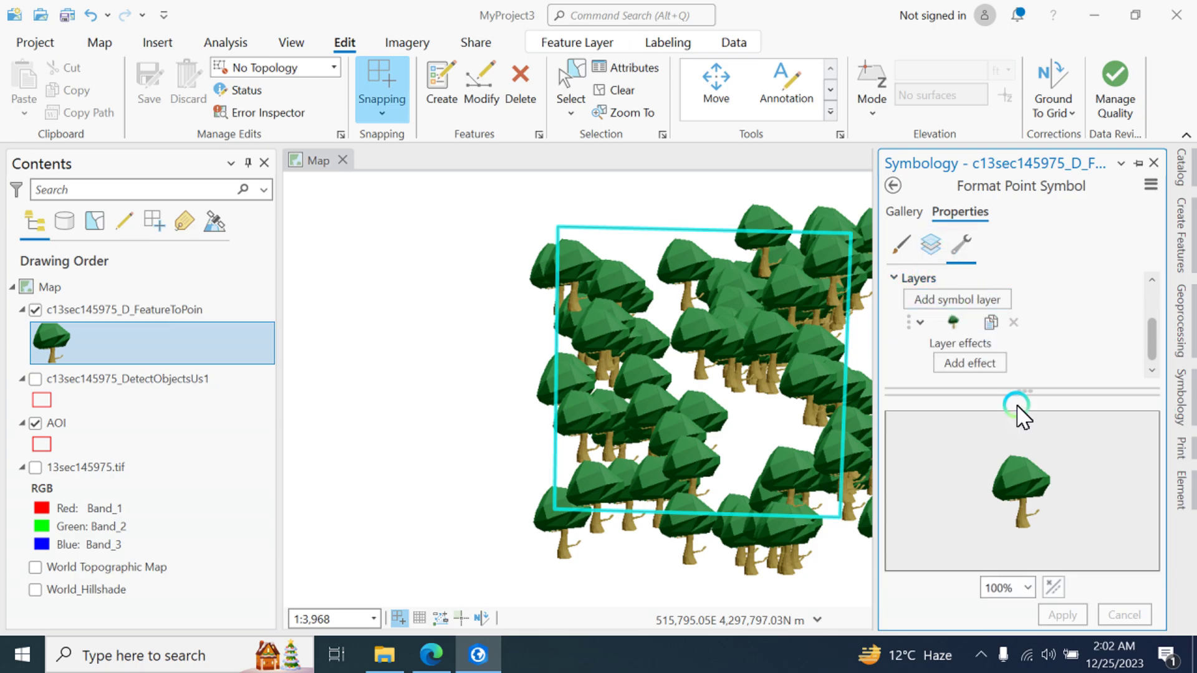
pyautogui.scroll(2, 1060, 312)
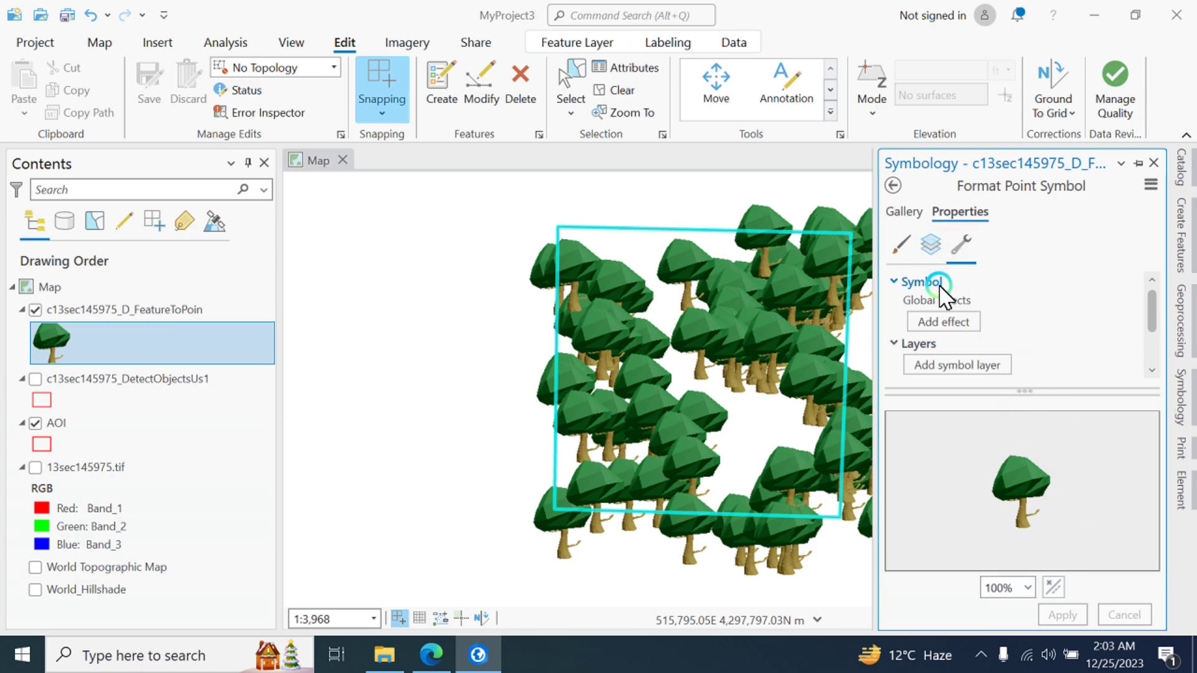
pyautogui.click(931, 320)
pyautogui.click(1042, 327)
pyautogui.scroll(-2, 973, 318)
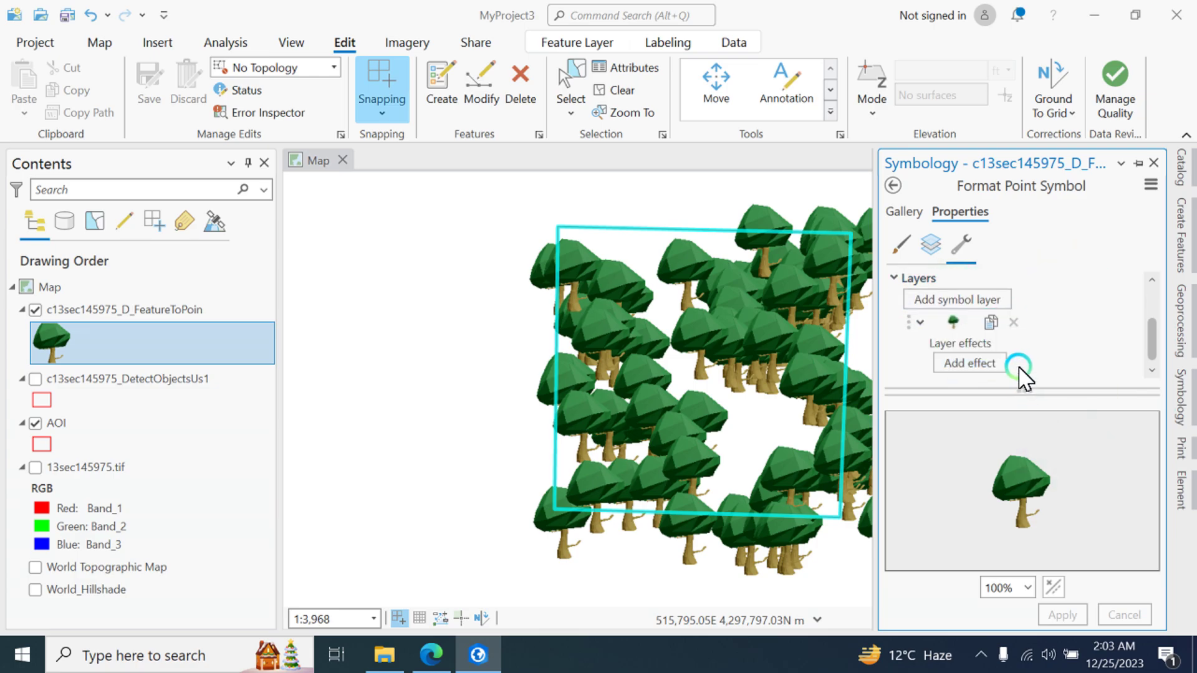
pyautogui.scroll(-5, 1012, 475)
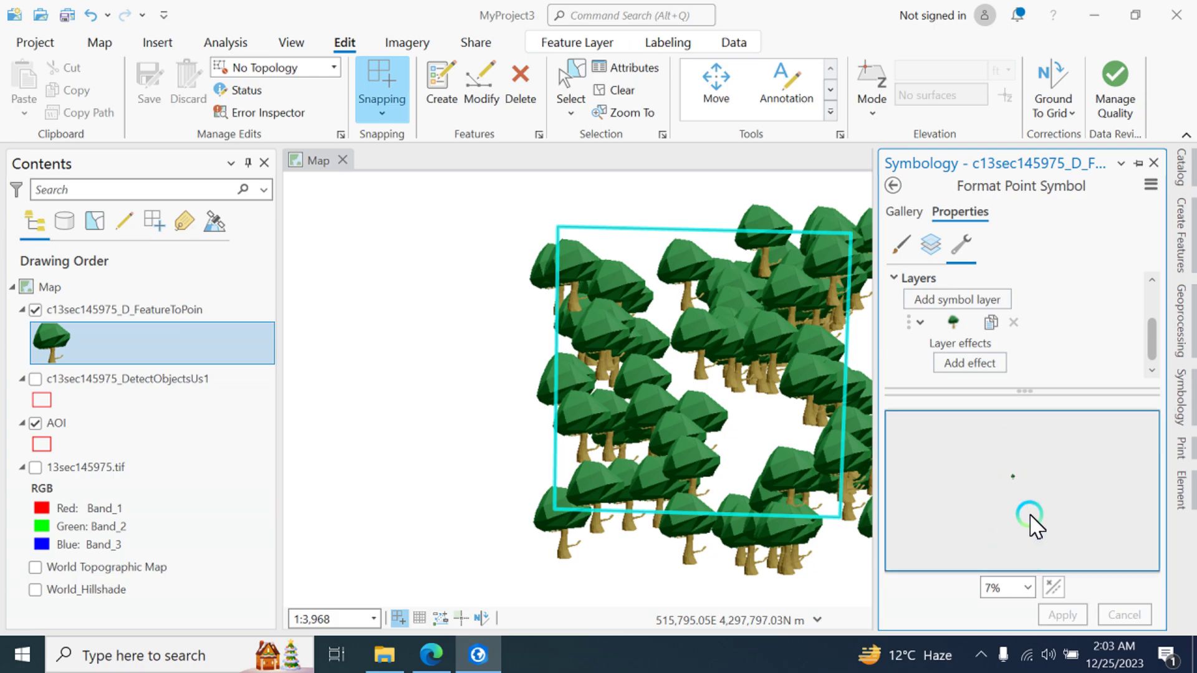
pyautogui.scroll(1, 996, 489)
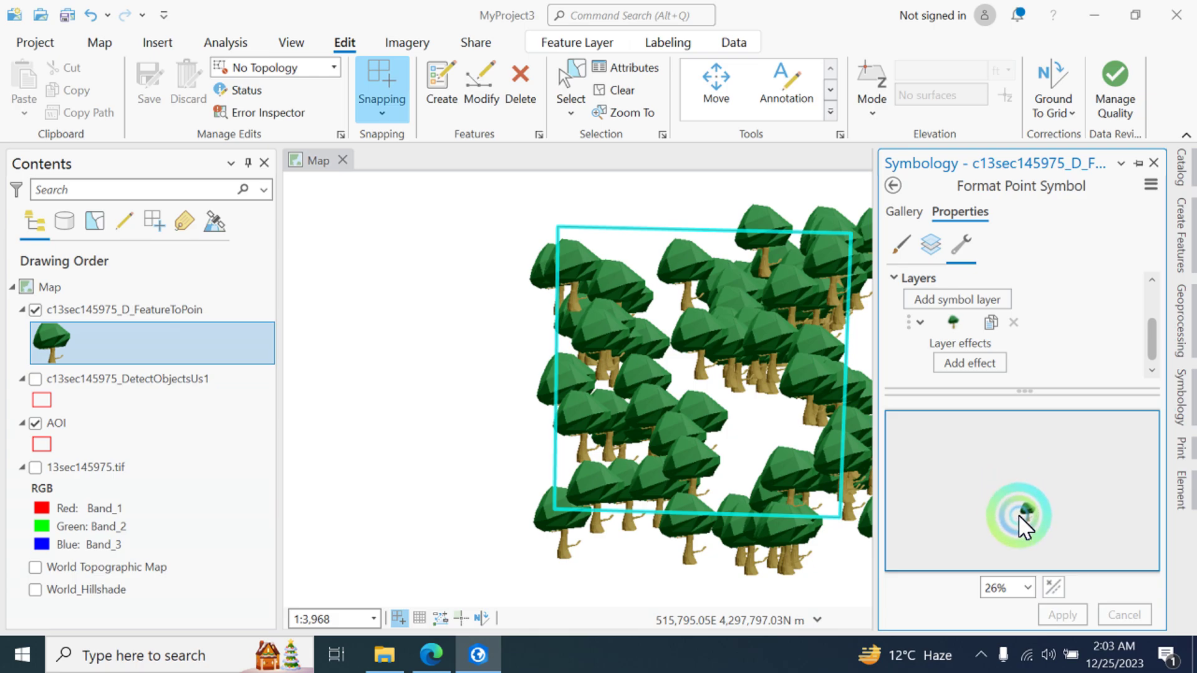
pyautogui.scroll(2, 1041, 336)
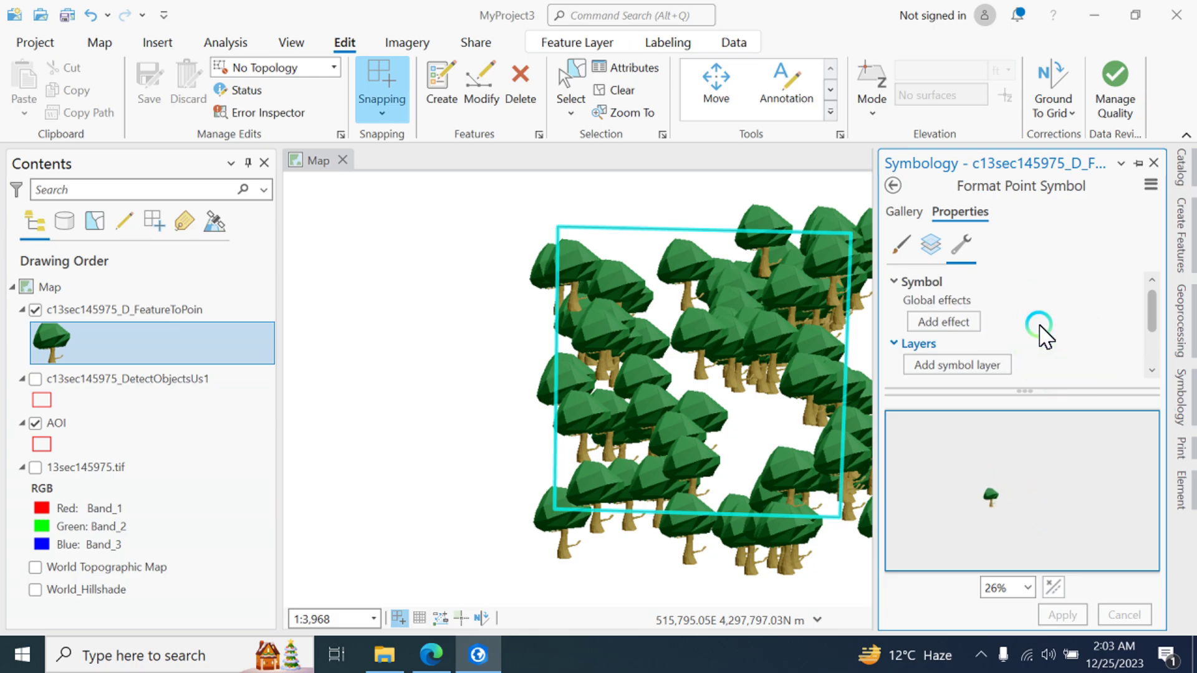
# Step: Set the height of the tree symbol's 3D model marker layer to 10 pt and apply it
pyautogui.click(934, 256)
pyautogui.scroll(-5, 1050, 336)
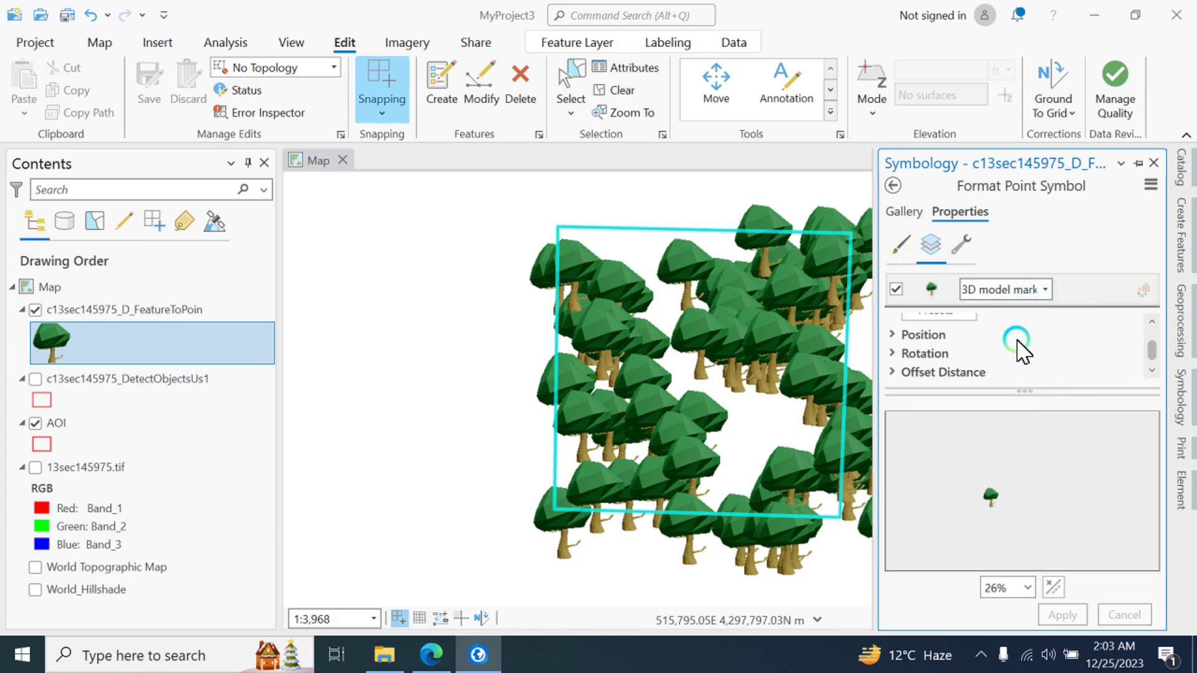
pyautogui.scroll(3, 1022, 353)
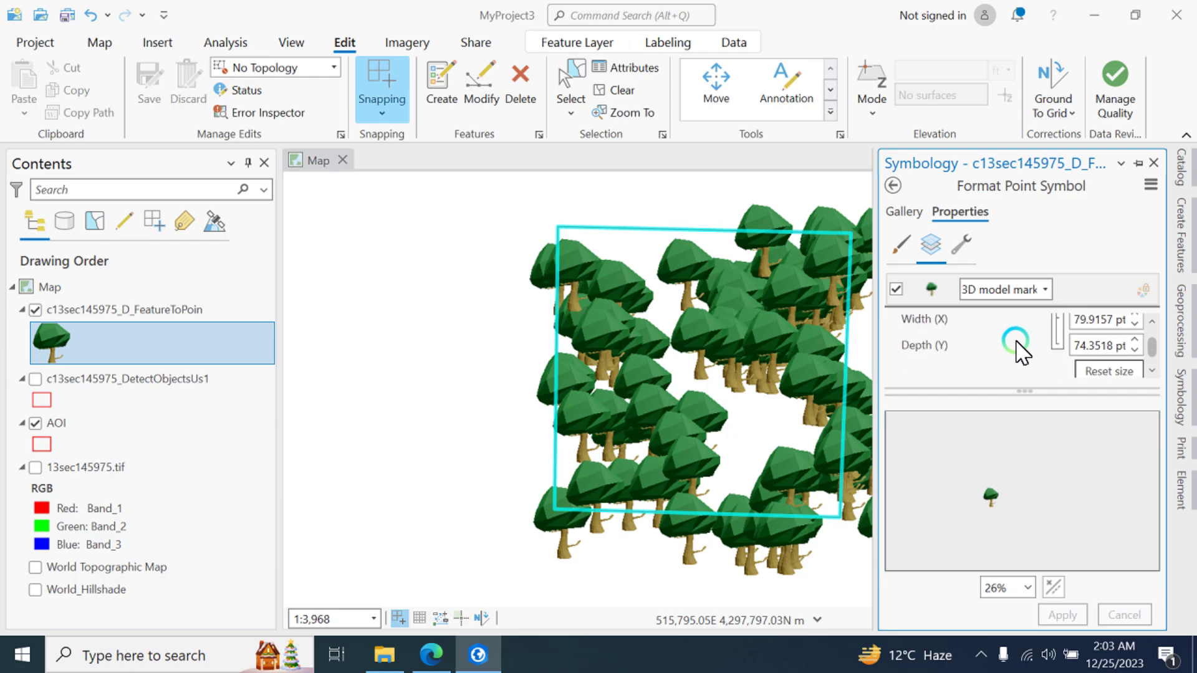
pyautogui.scroll(1, 1023, 337)
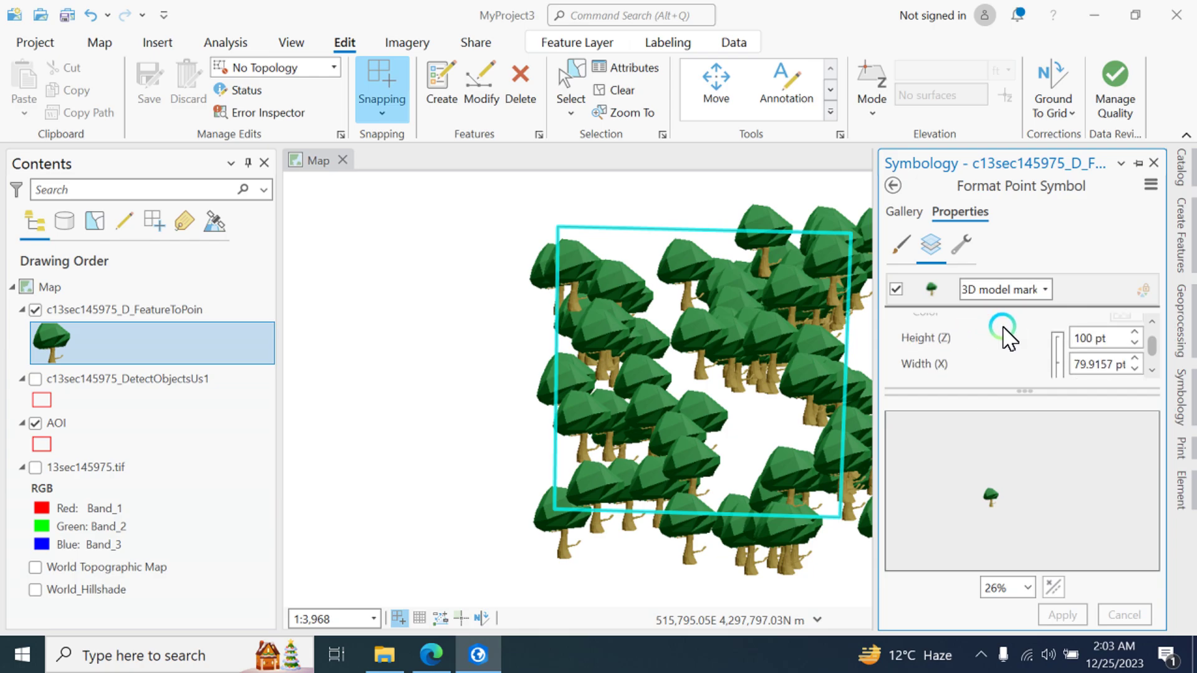
pyautogui.click(1136, 341)
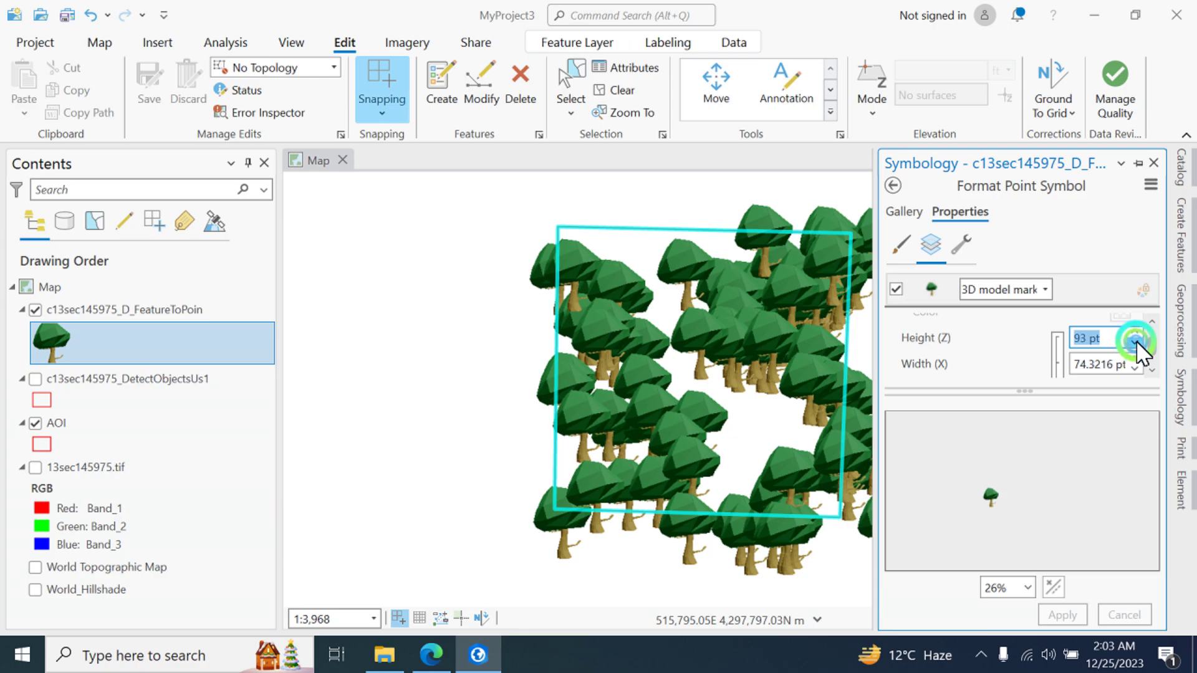
pyautogui.click(1069, 331)
pyautogui.write('1')
pyautogui.doubleClick(1058, 337)
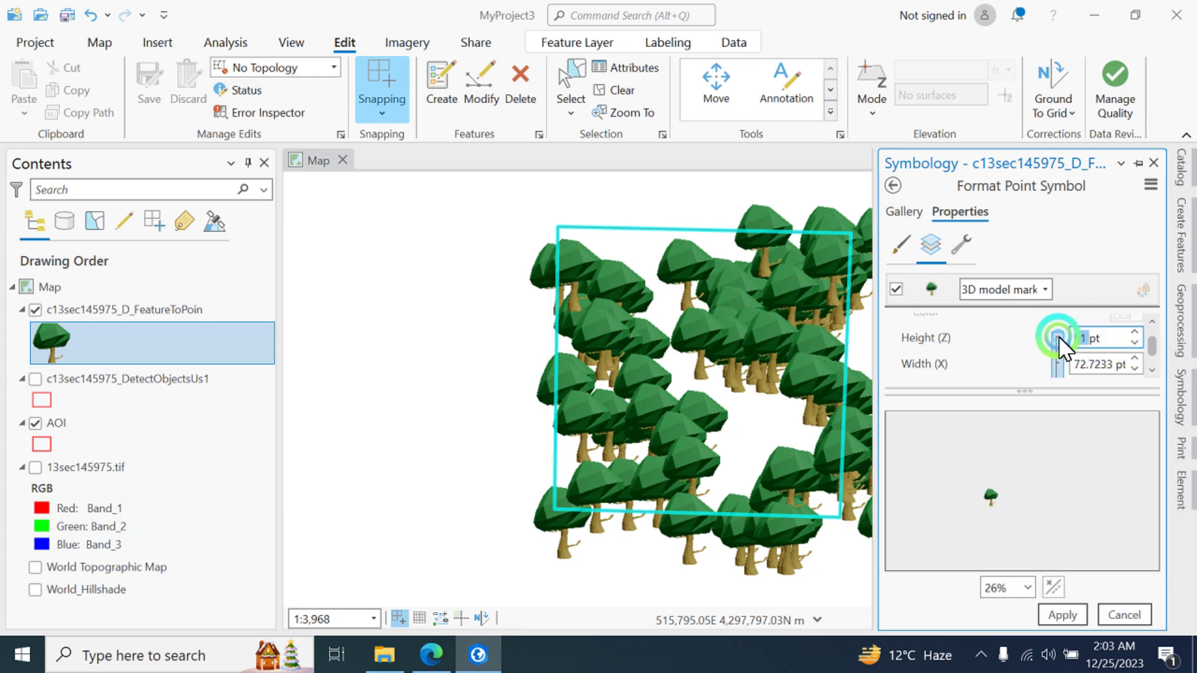
pyautogui.write('1')
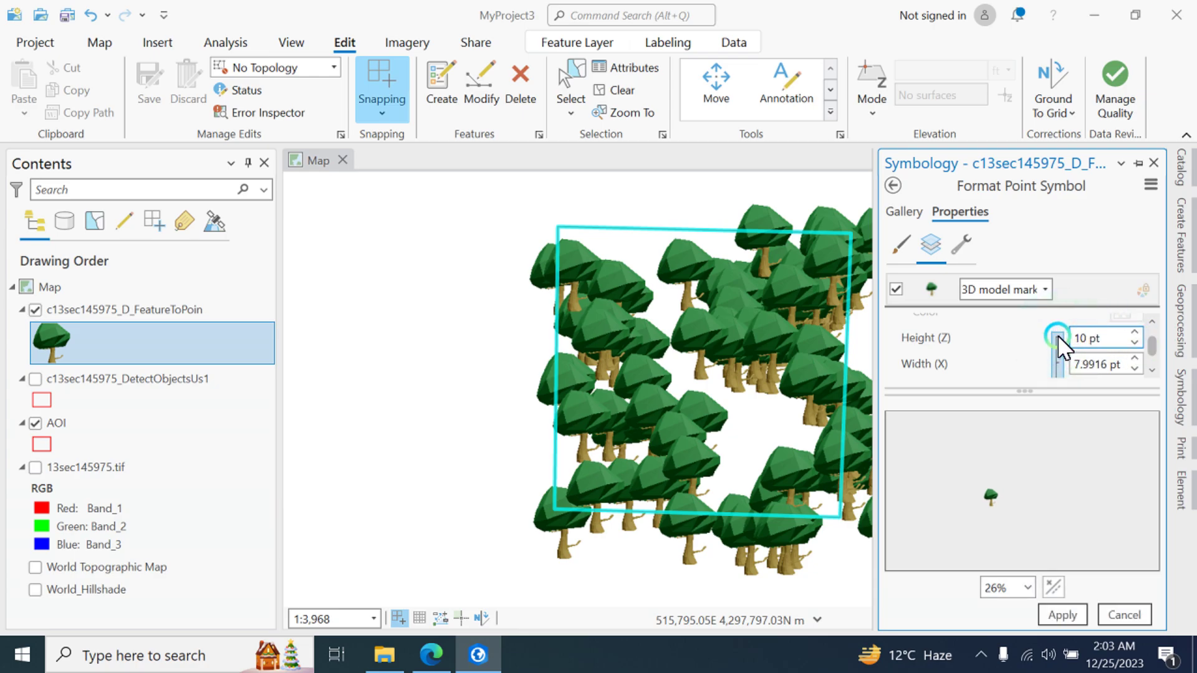
pyautogui.click(1070, 591)
pyautogui.click(1063, 614)
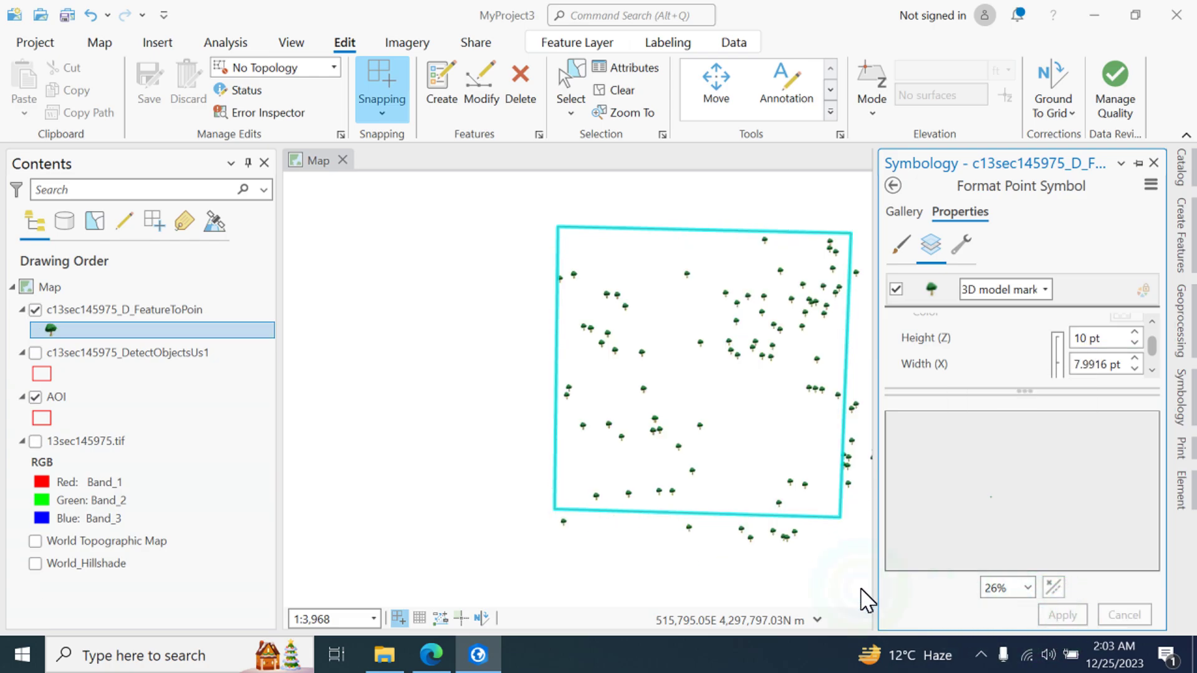
# Step: View the pop-up of a tree point inside the AOI and close it
pyautogui.click(811, 402)
pyautogui.click(780, 417)
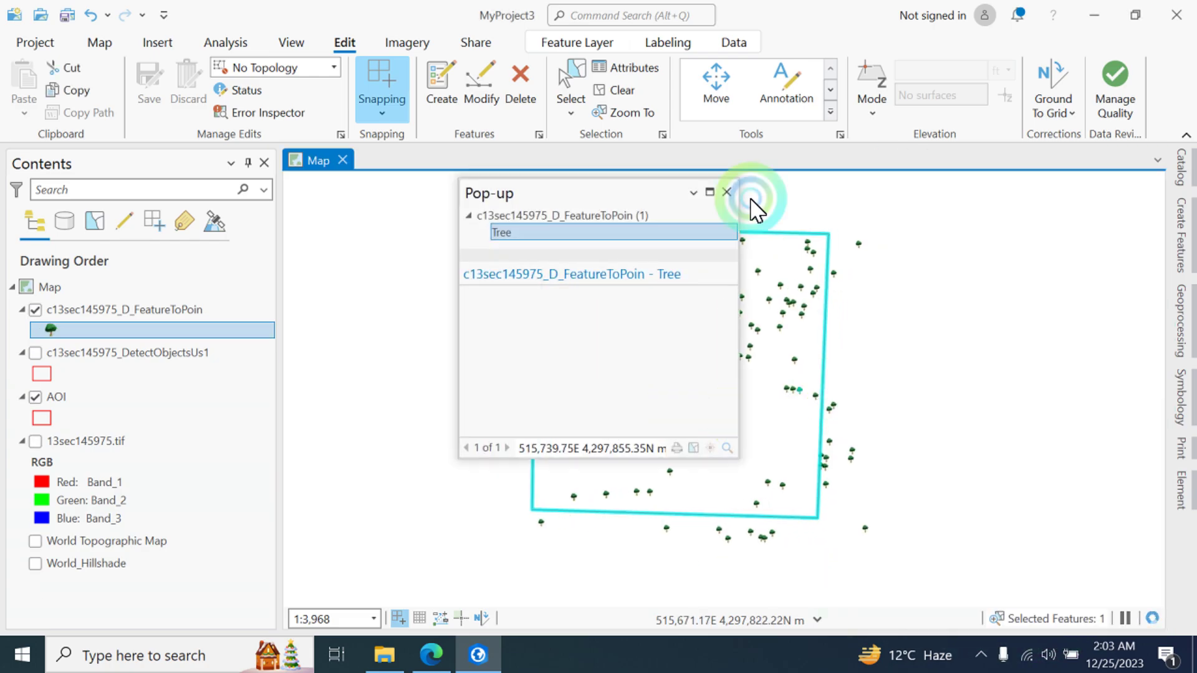
pyautogui.click(768, 318)
pyautogui.click(699, 334)
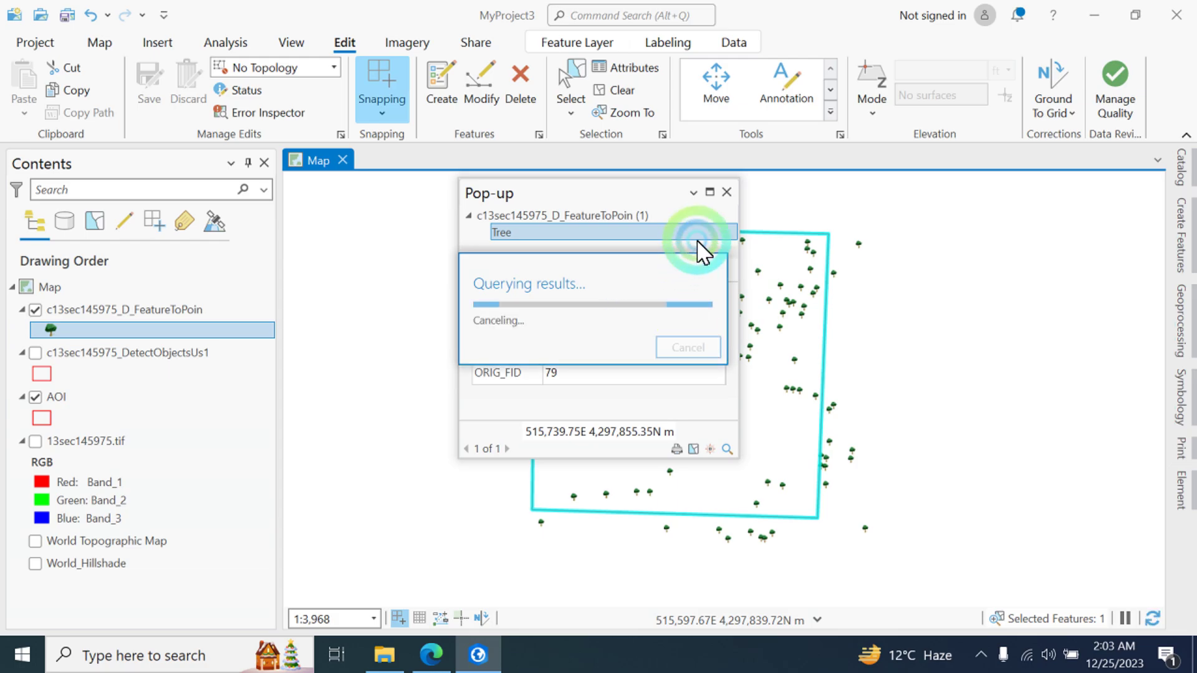
pyautogui.click(727, 193)
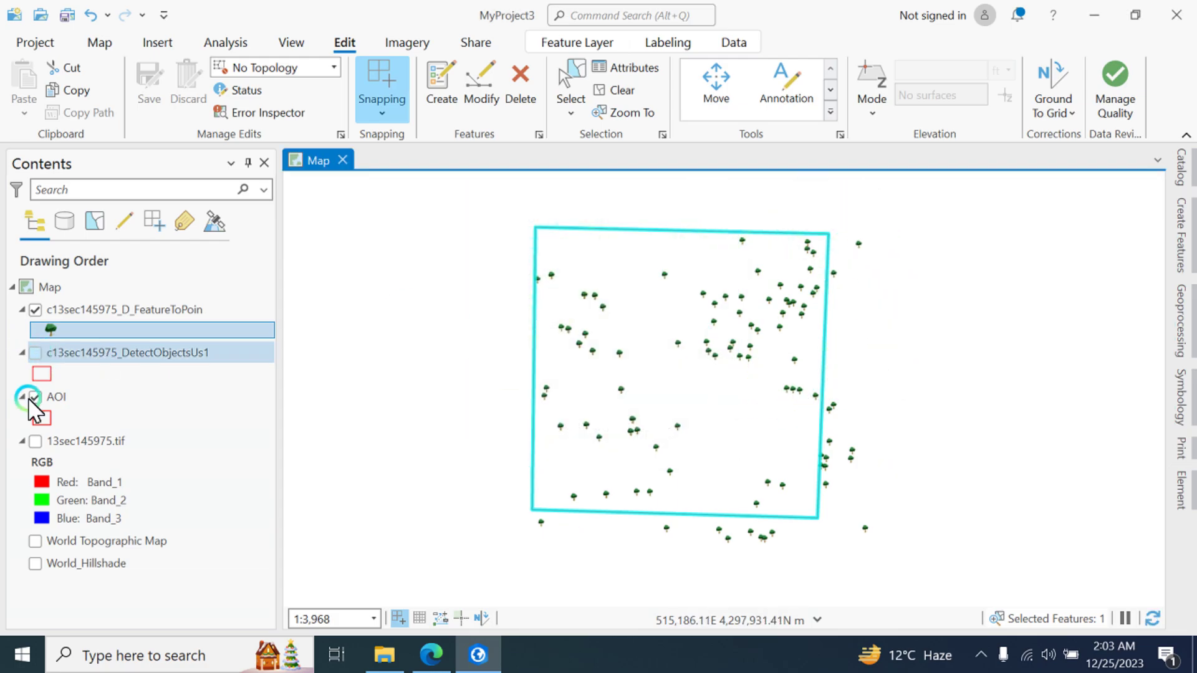
# Step: Compare the tree points with and without the 13sec145975.tif imagery and inspect the resized symbols at close range
pyautogui.click(35, 442)
pyautogui.click(29, 443)
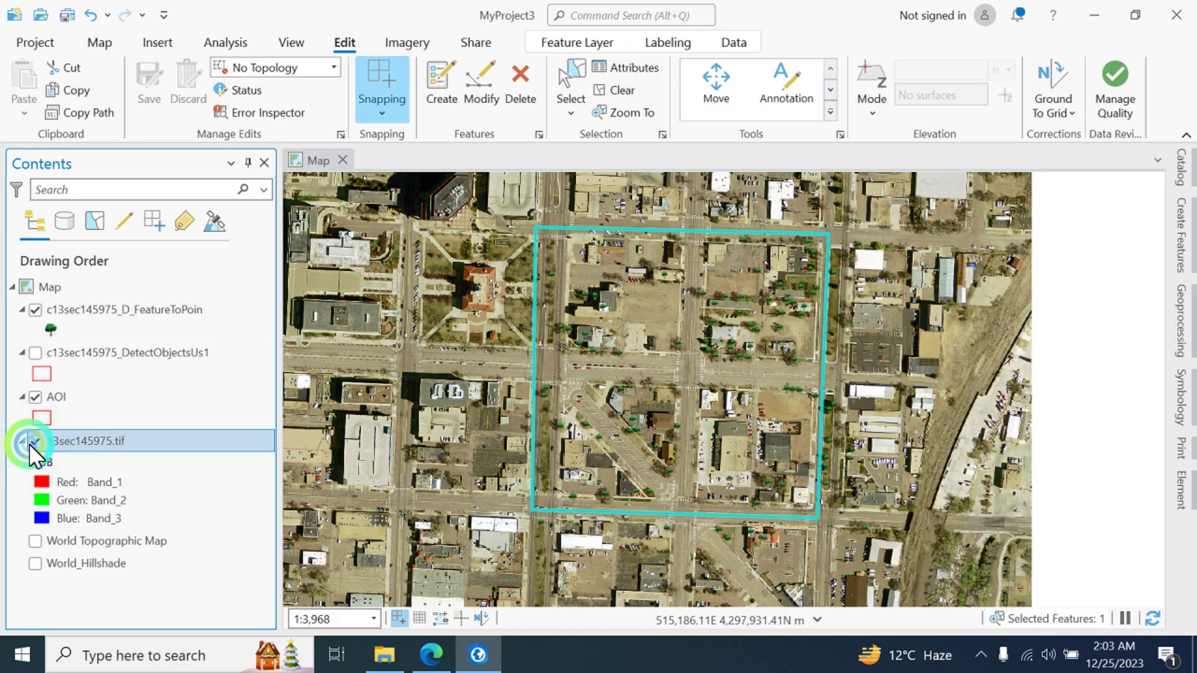
pyautogui.click(29, 443)
pyautogui.click(757, 426)
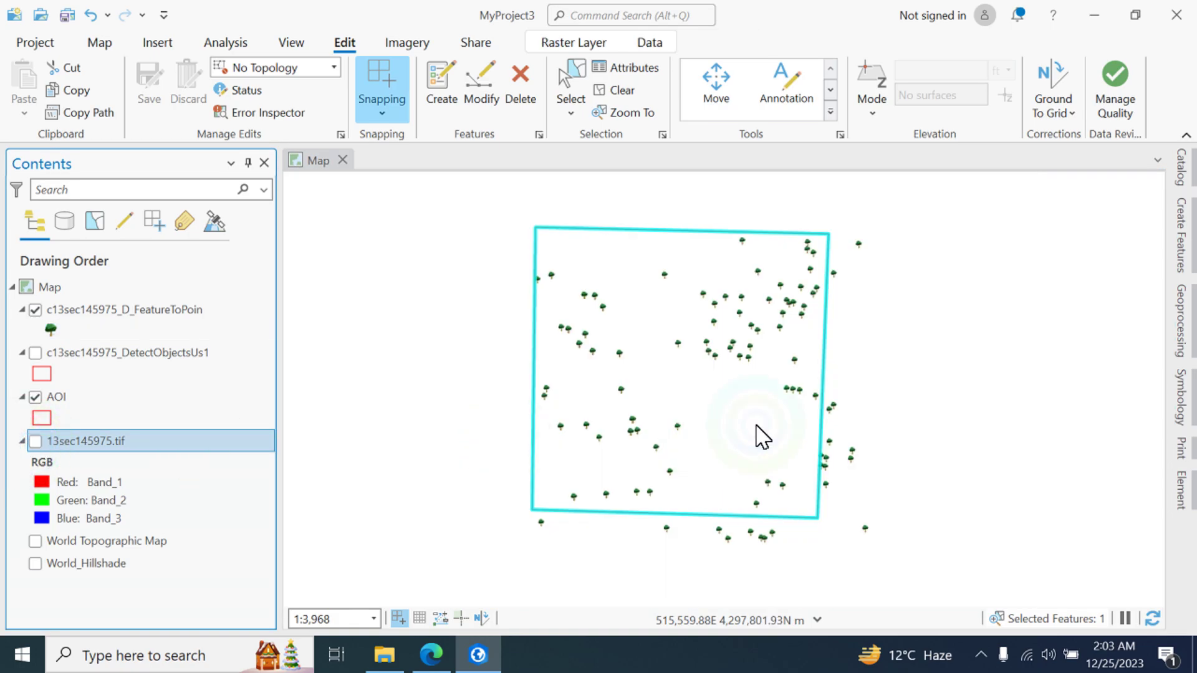
pyautogui.scroll(3, 753, 406)
pyautogui.click(725, 476)
pyautogui.click(500, 429)
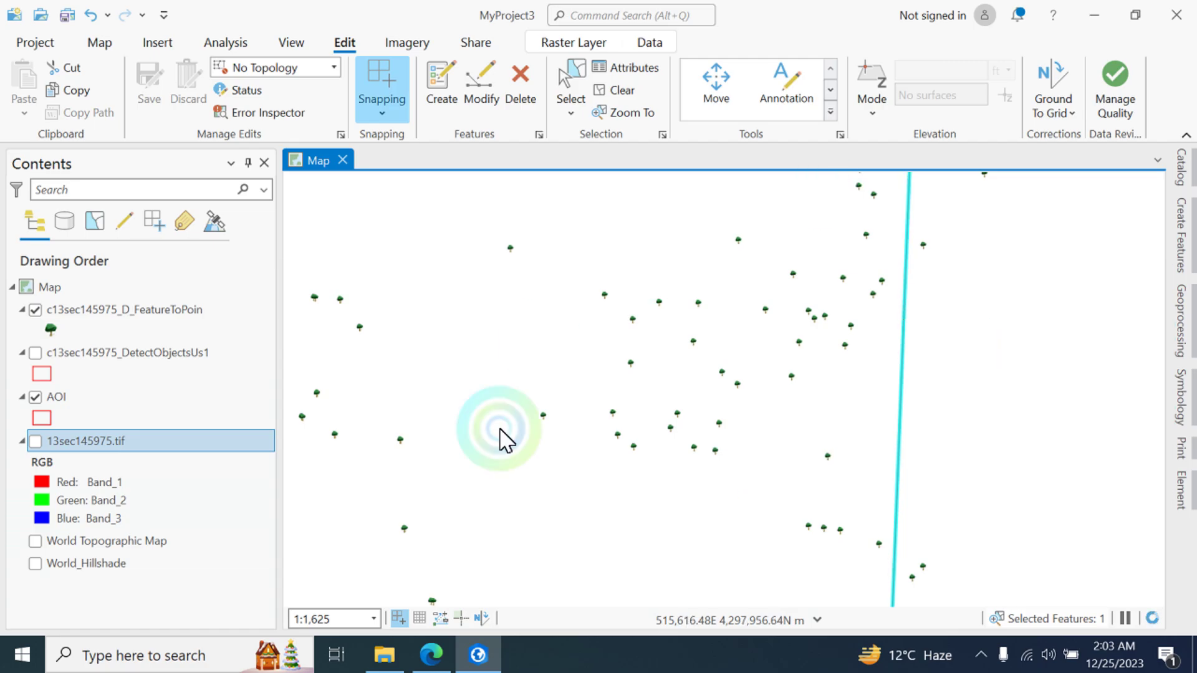
pyautogui.scroll(-3, 770, 349)
pyautogui.click(808, 209)
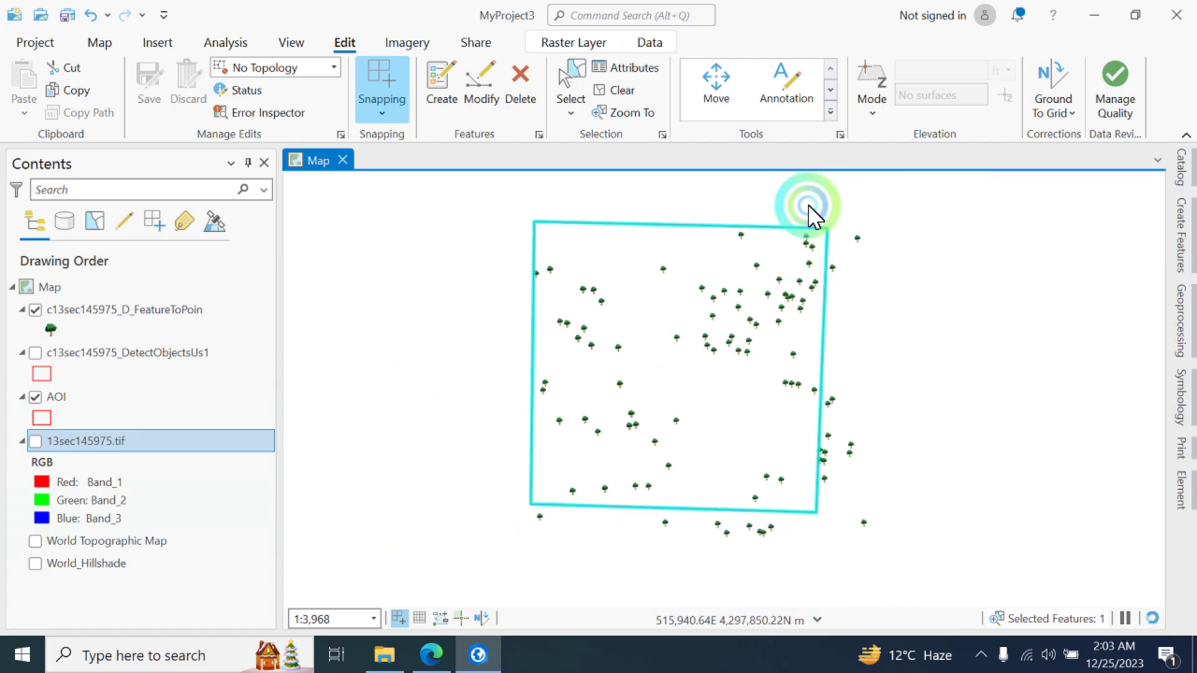
# Step: Hide the AOI layer and show the 13sec145975.tif imagery and the c13sec145975_DetectObjectsUs1 layer with the tree points
pyautogui.click(34, 396)
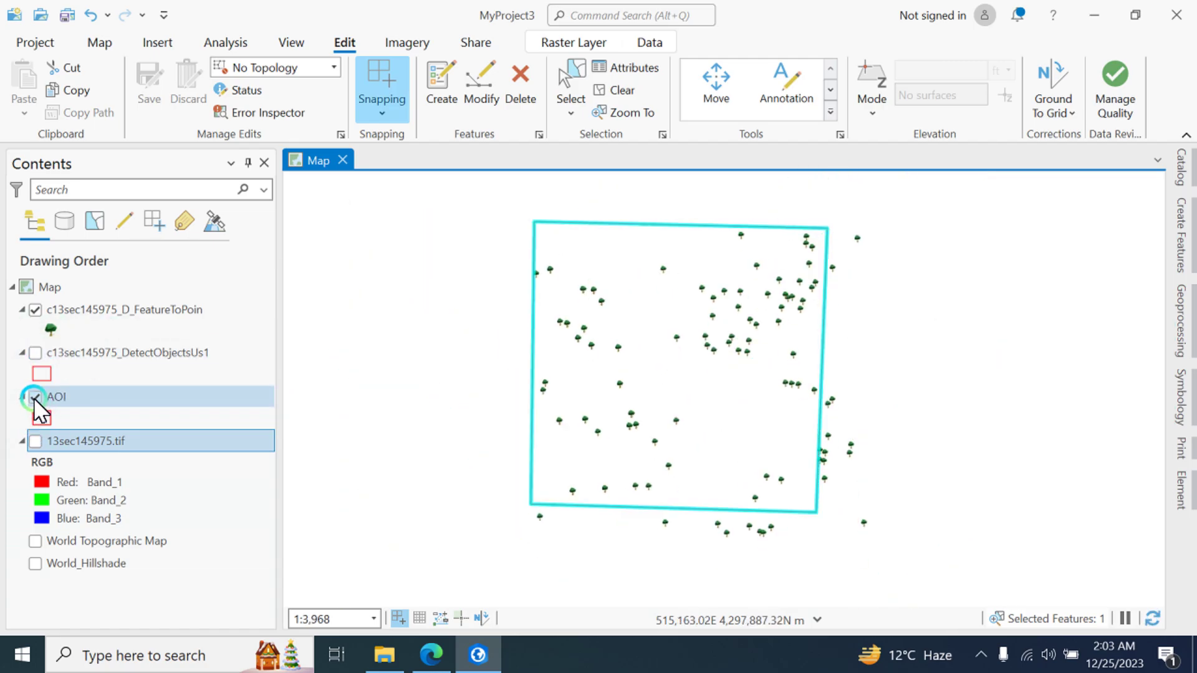
pyautogui.click(34, 442)
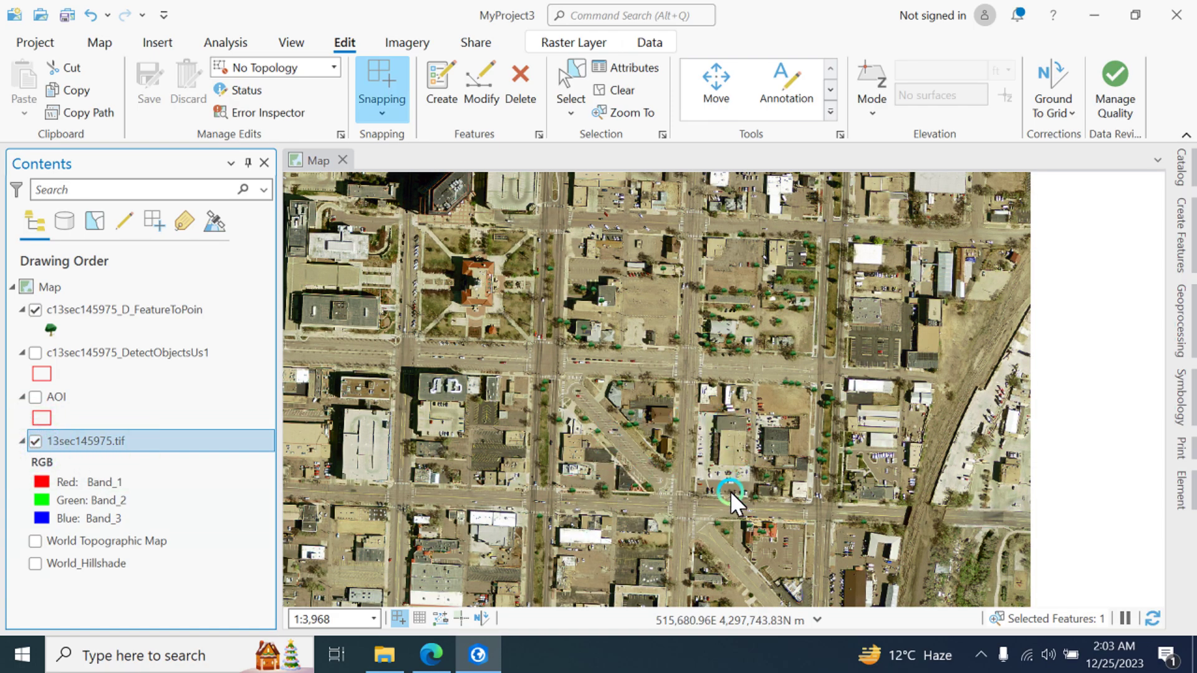
pyautogui.moveTo(731, 491); pyautogui.dragTo(618, 463)
pyautogui.scroll(8, 721, 444)
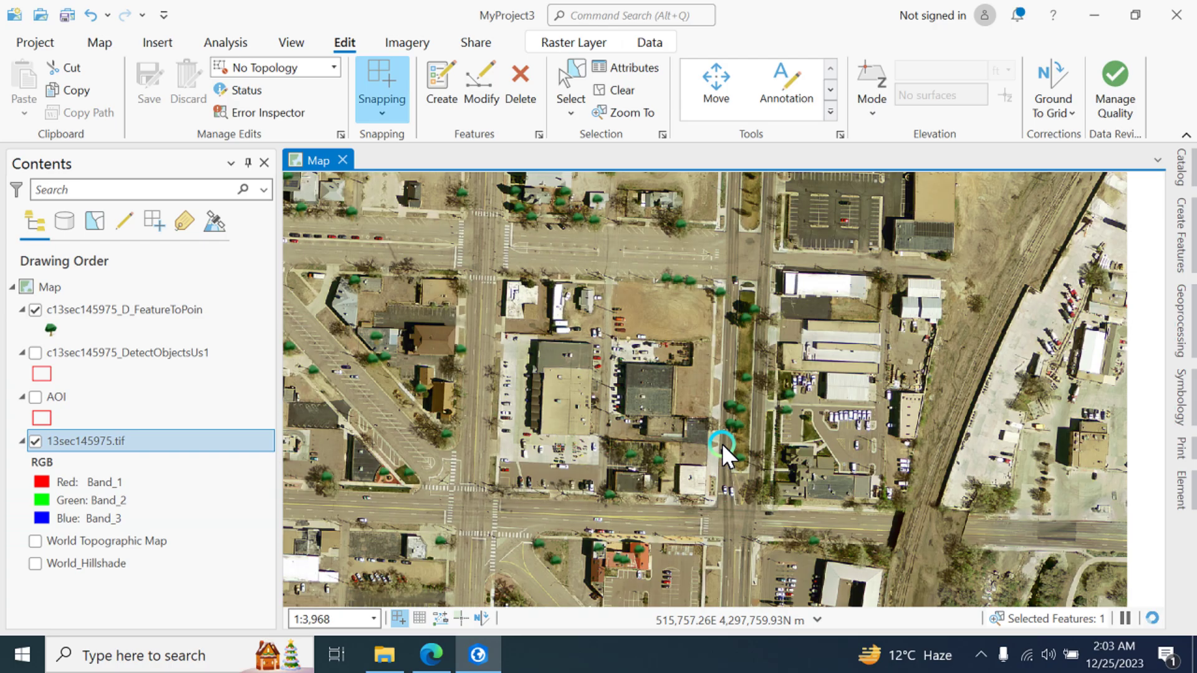
pyautogui.moveTo(839, 425); pyautogui.dragTo(676, 638)
pyautogui.scroll(-10, 686, 429)
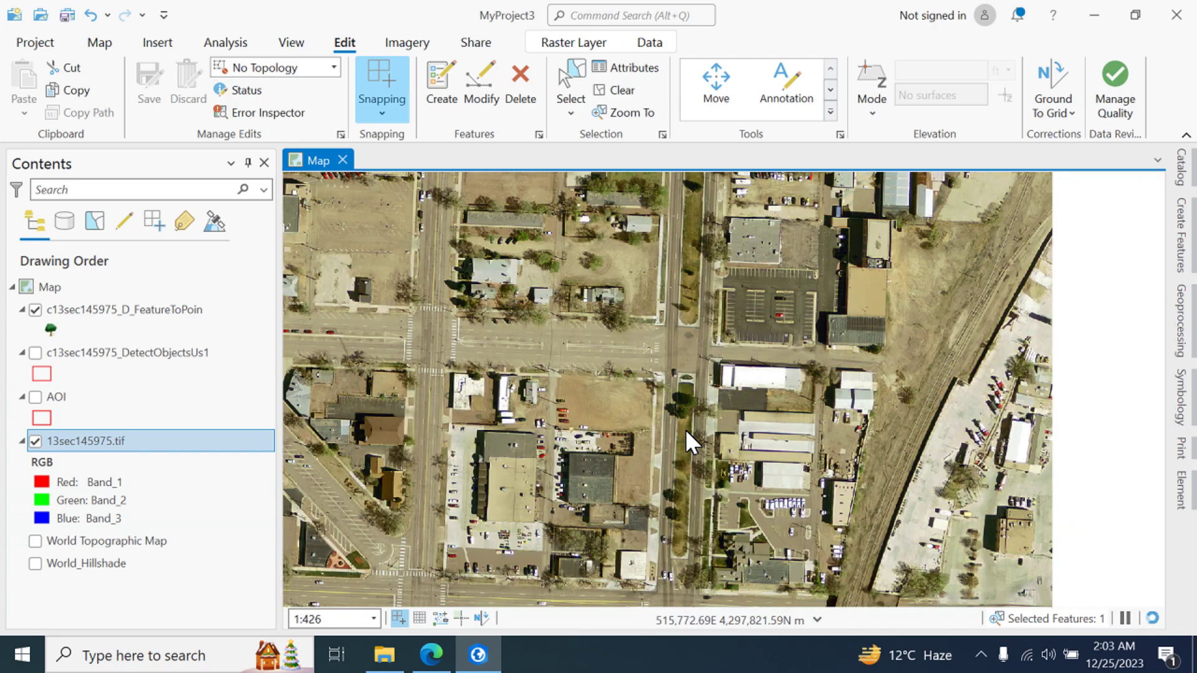
pyautogui.click(35, 351)
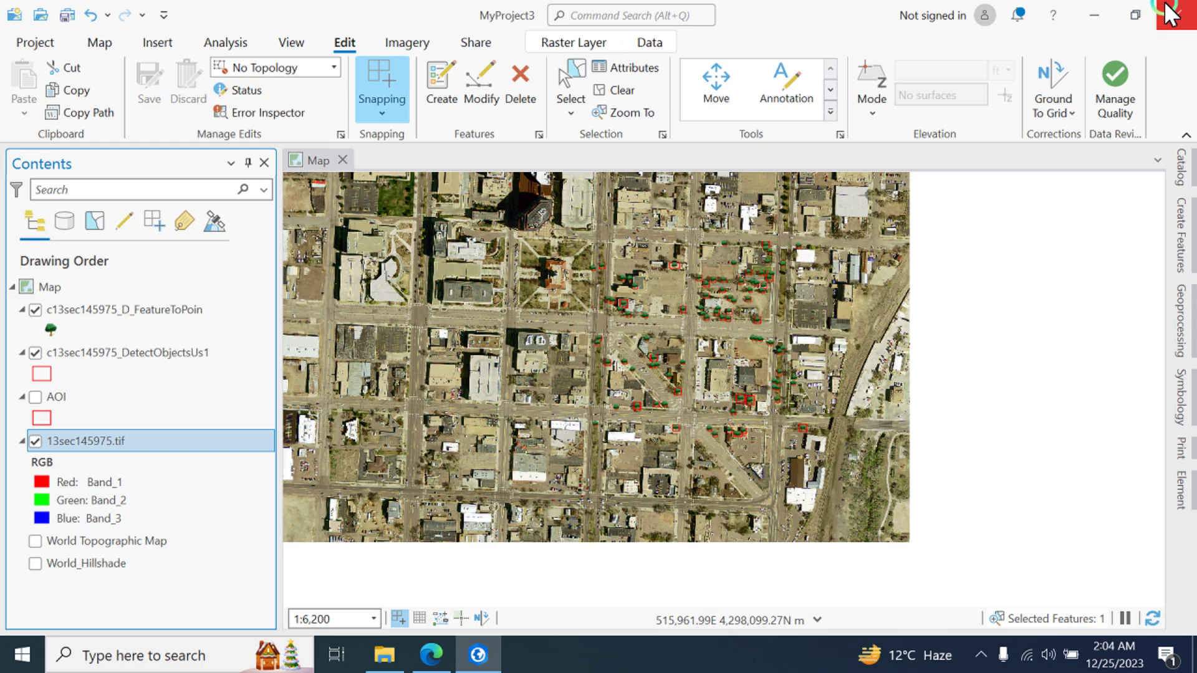
pyautogui.click(981, 655)
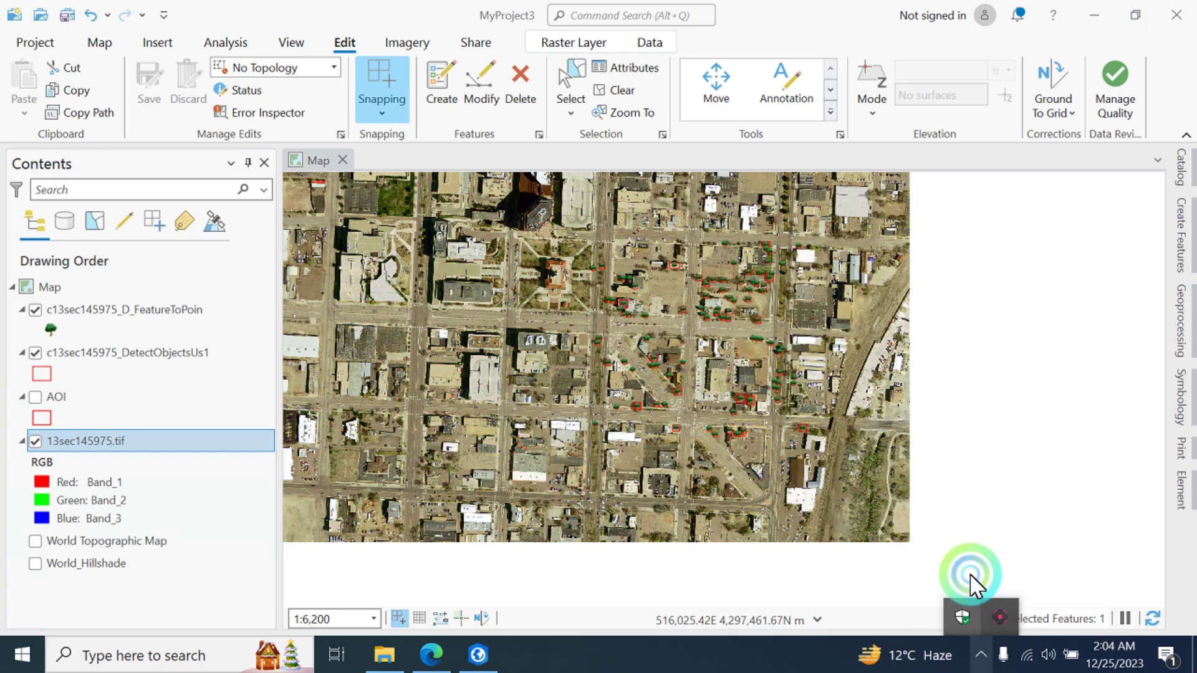